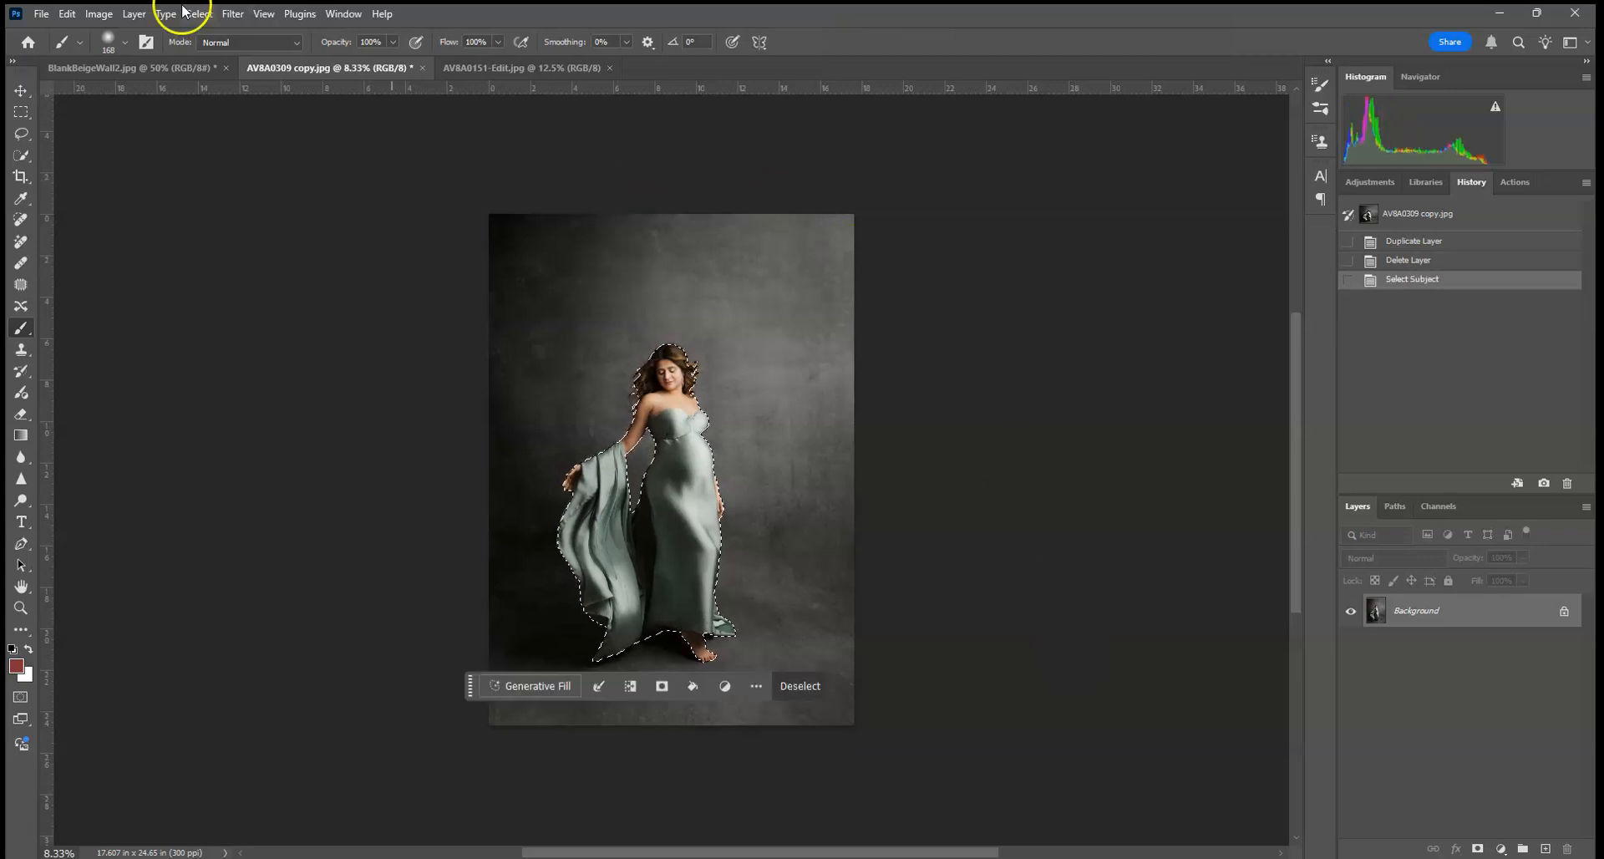
Step: Invert the subject selection so that the backdrop around the woman is selected
left_click(236, 17)
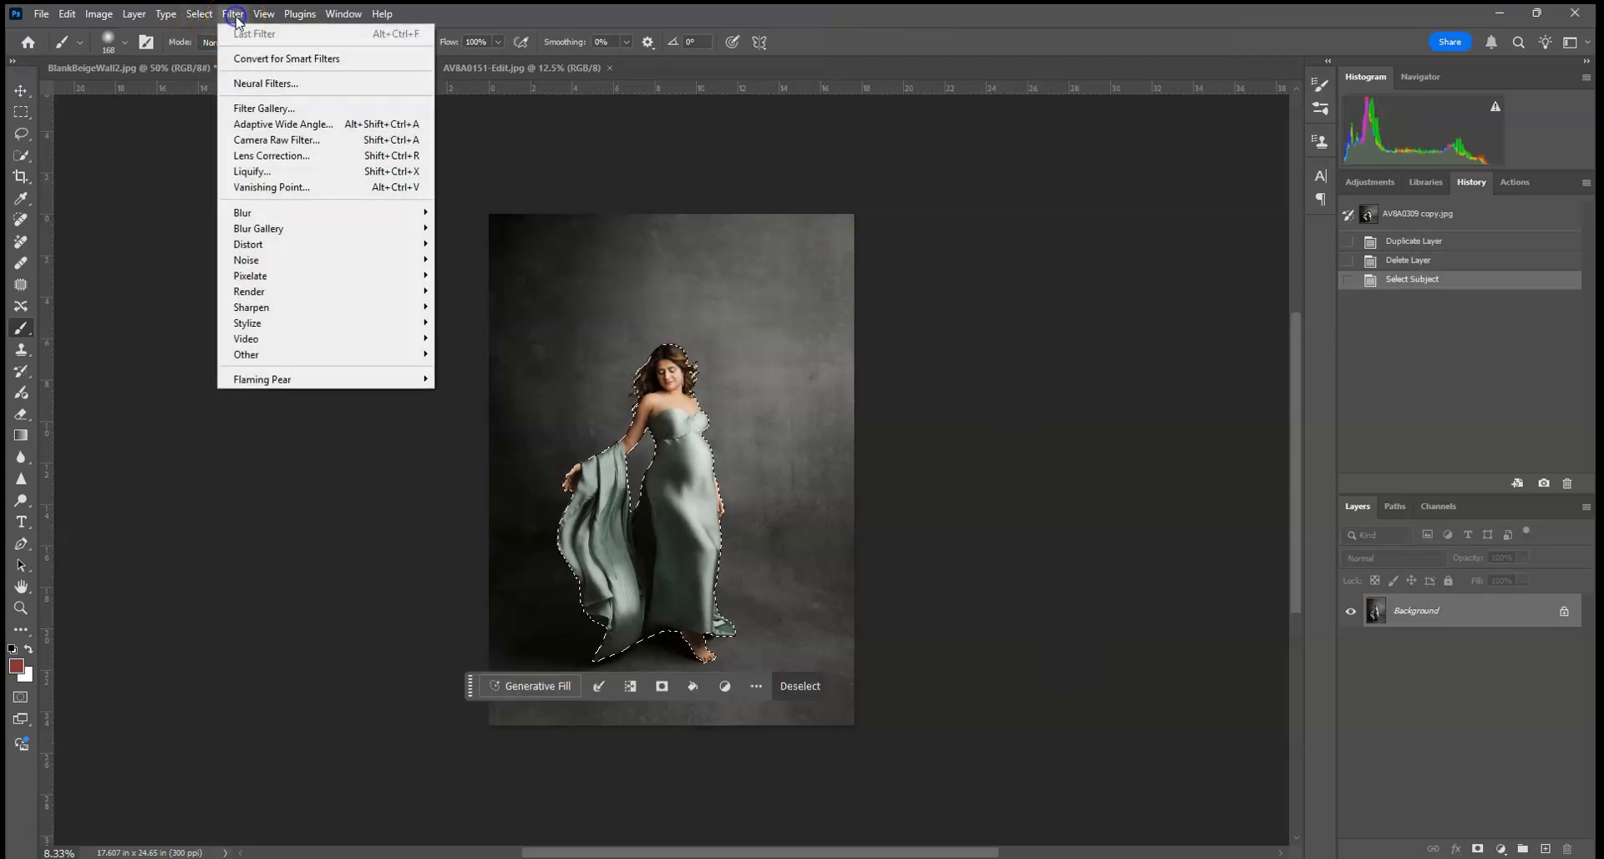
left_click(223, 17)
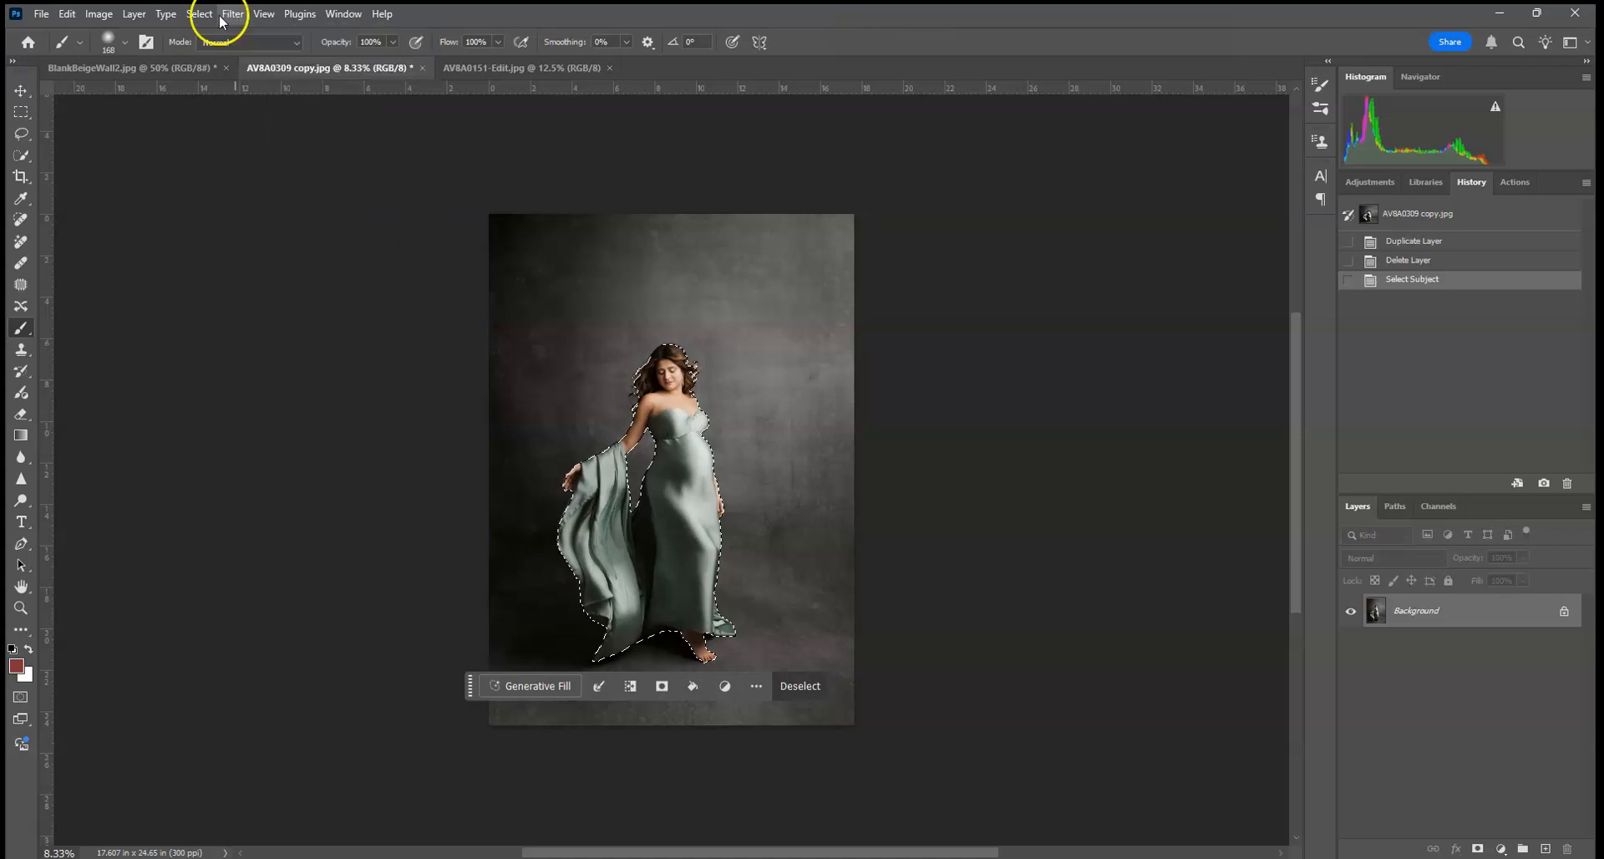
left_click(164, 14)
mouse_move(204, 17)
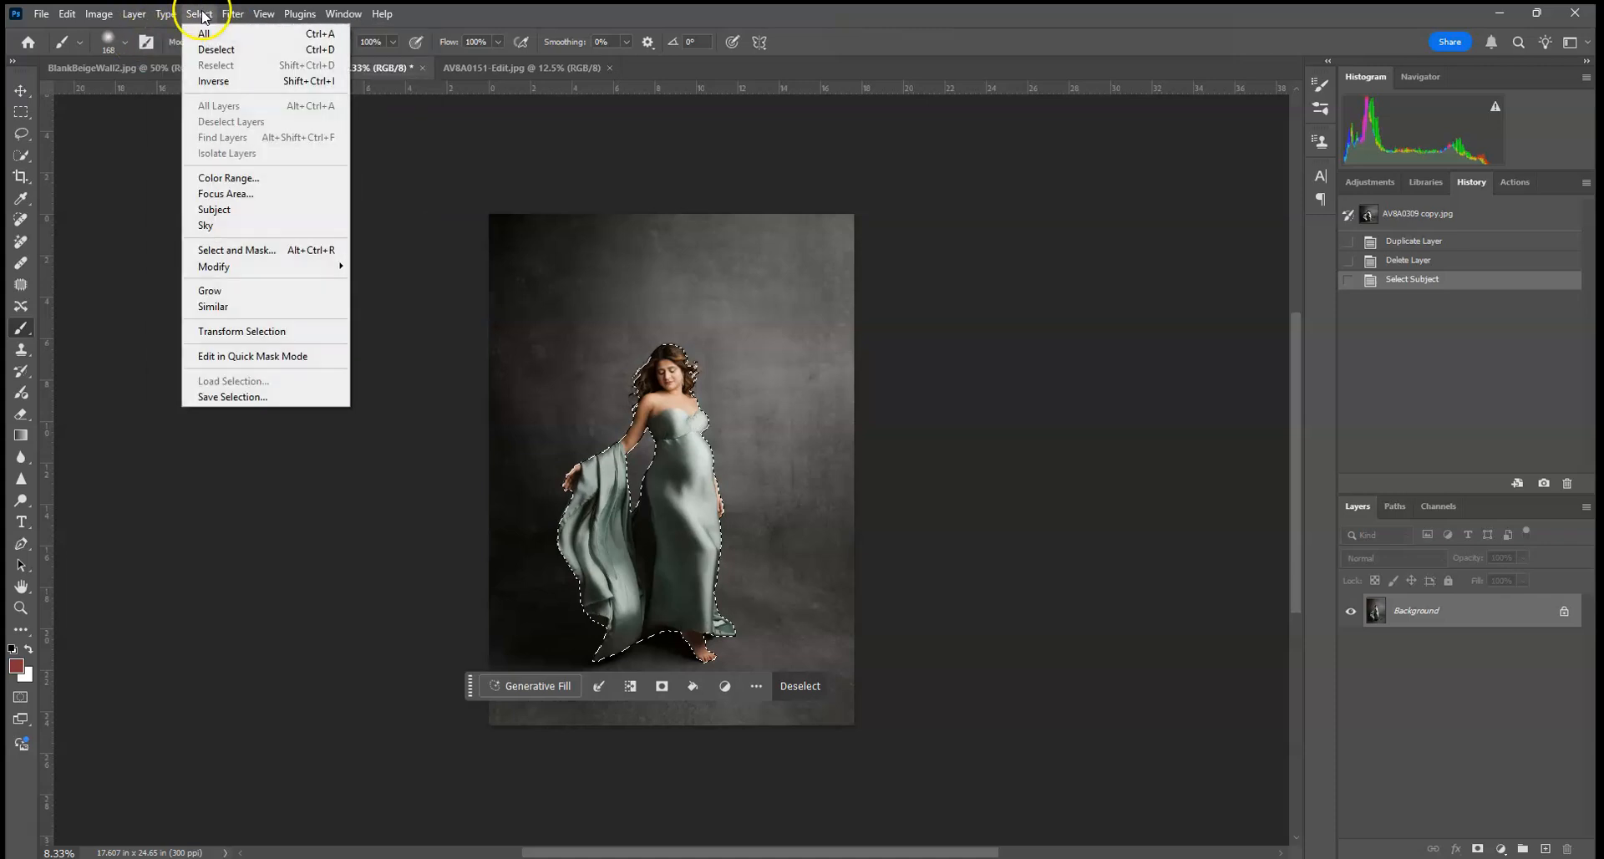
left_click(200, 83)
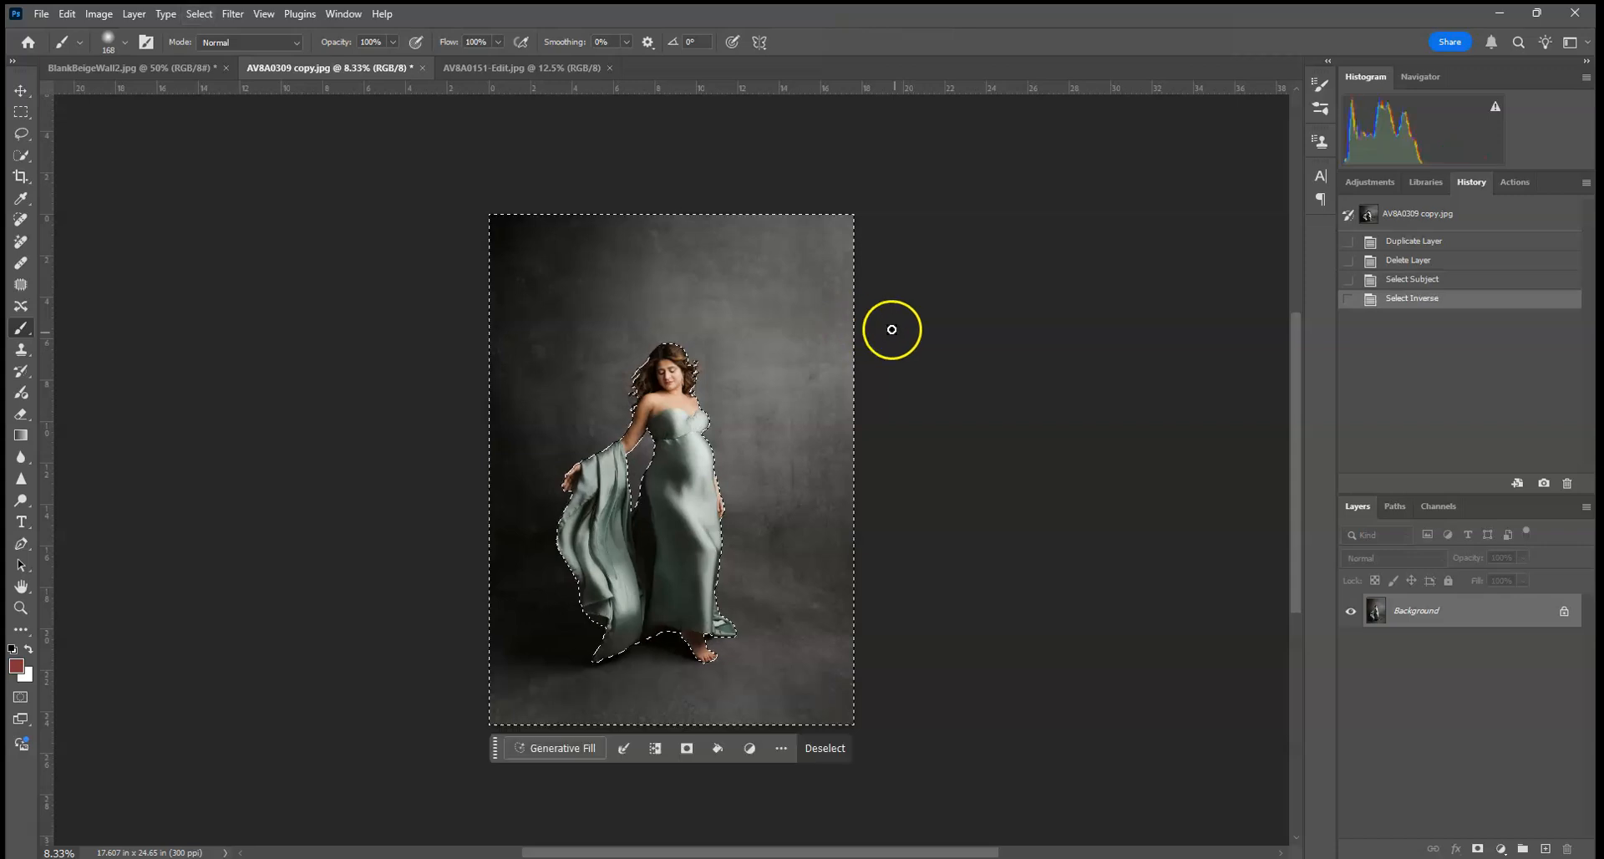
Step: Duplicate the Background layer and mask the copy with the backdrop selection
left_click_drag(1532, 609, 1545, 848)
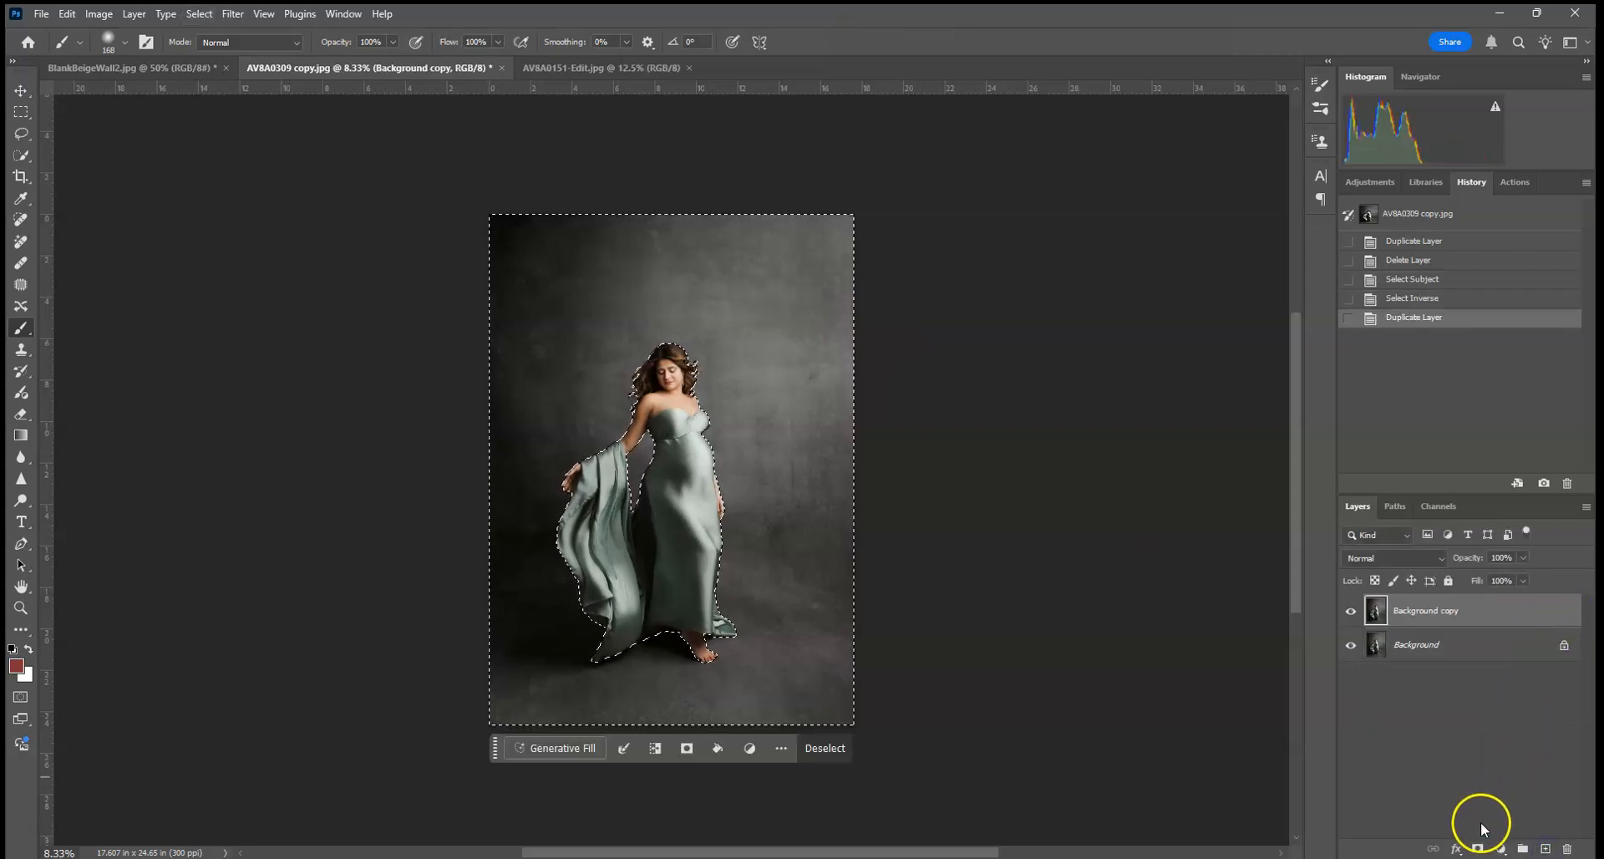
left_click(1476, 850)
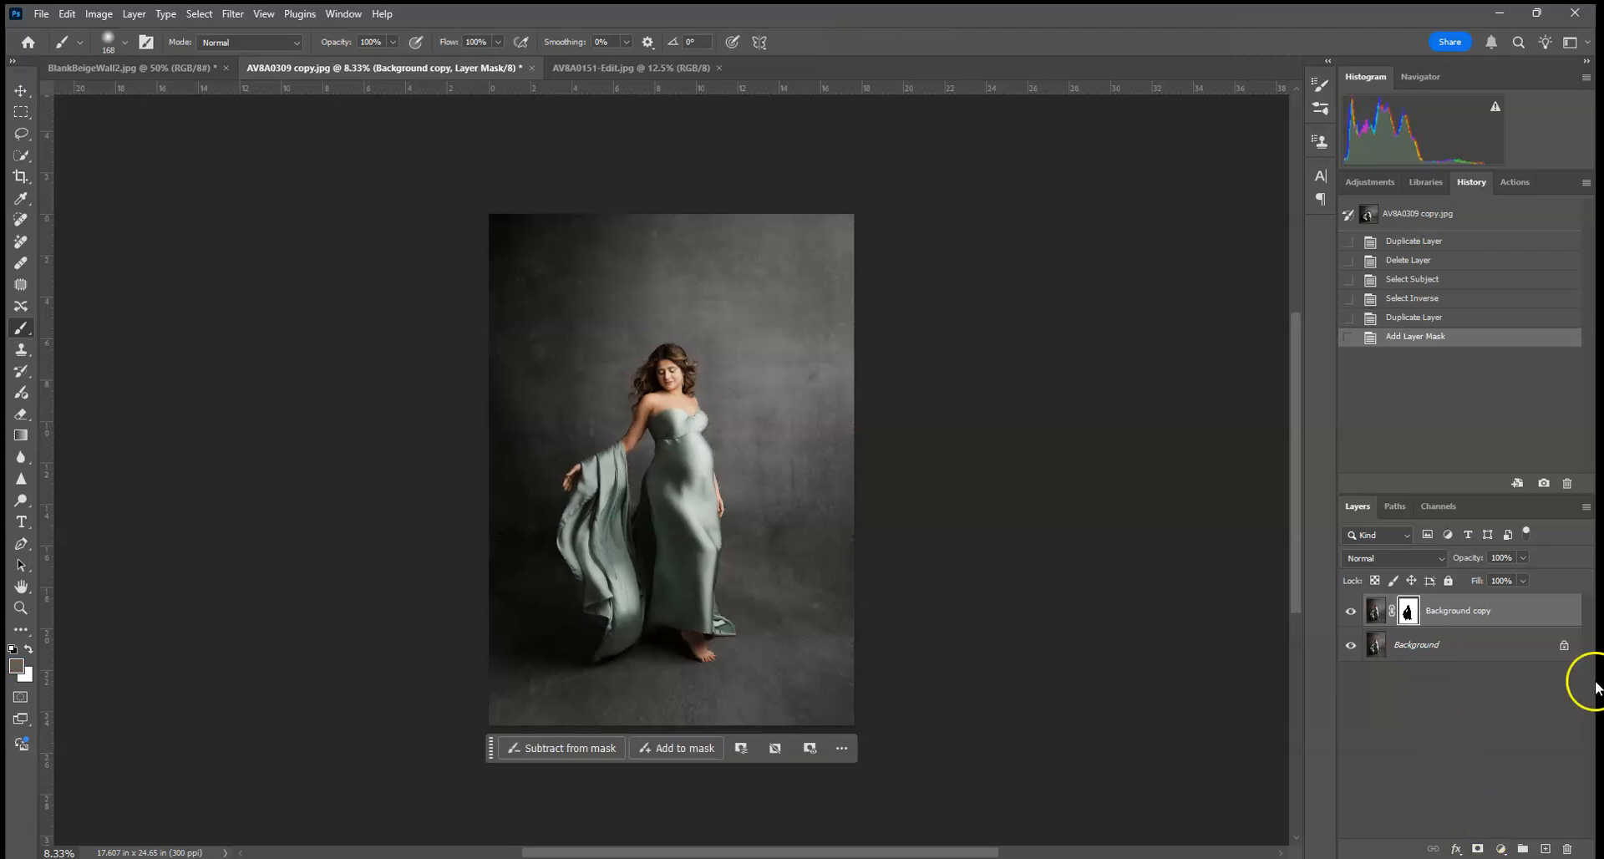
Step: Add a new layer in Color blend mode and clip it to the masked background copy
left_click(1545, 848)
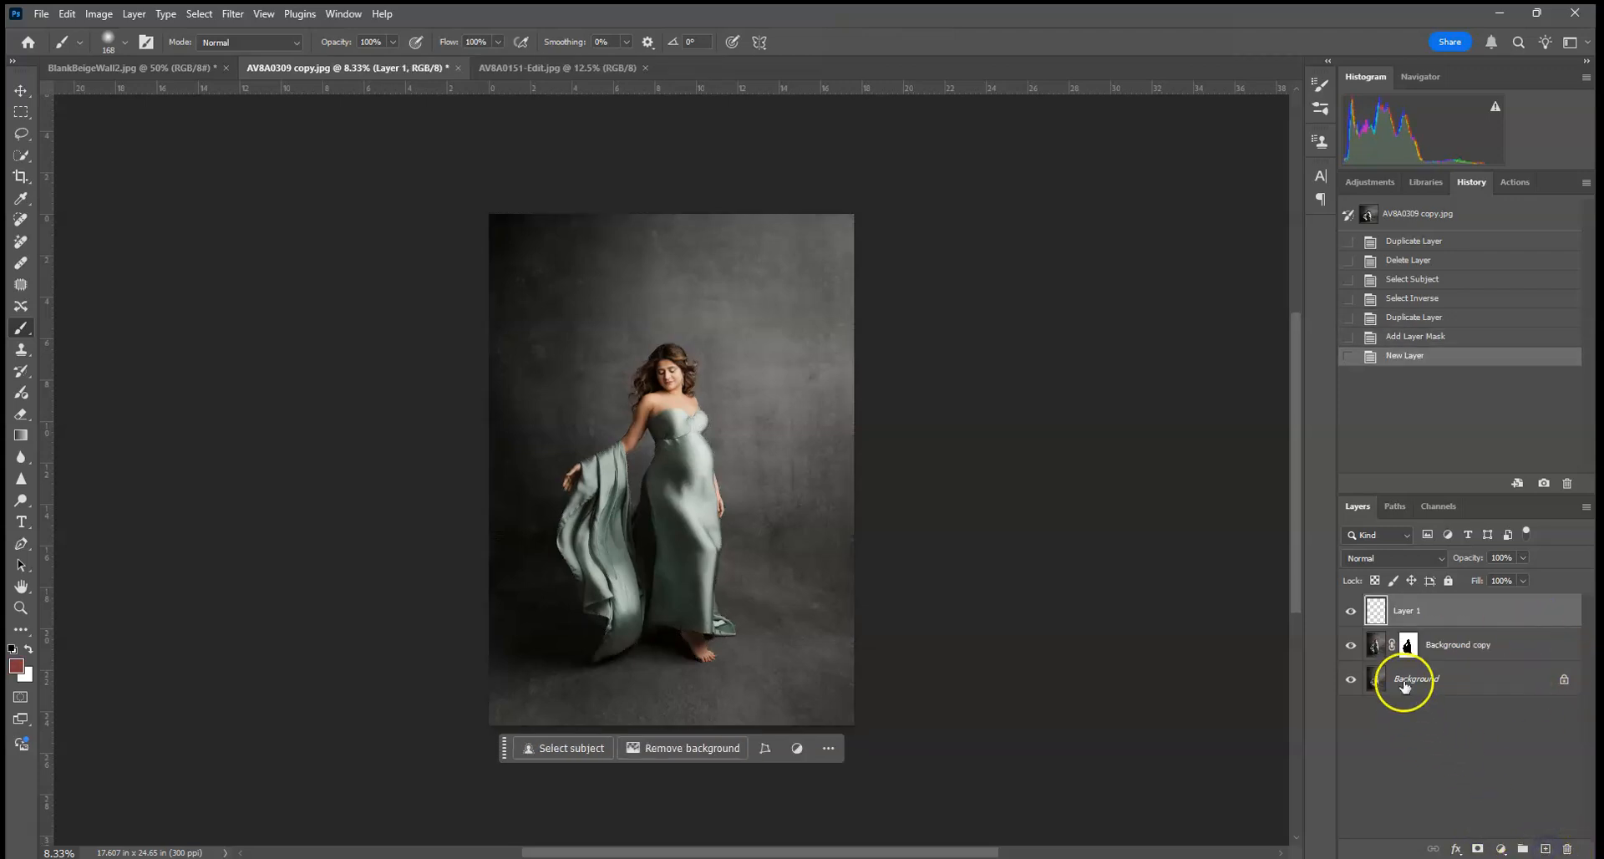
left_click(1392, 558)
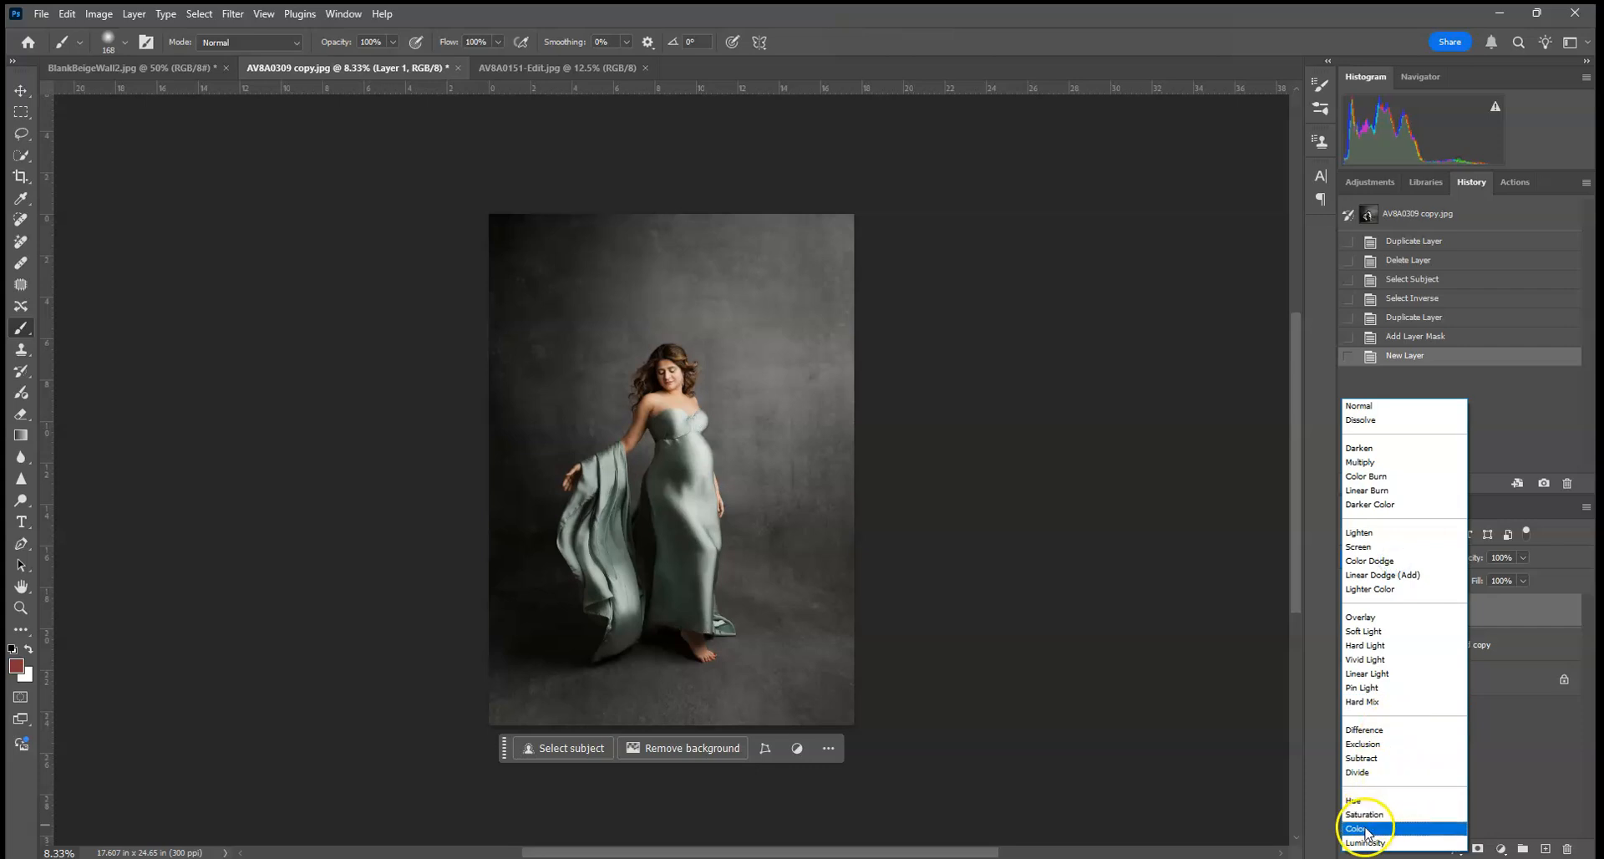
left_click(1365, 828)
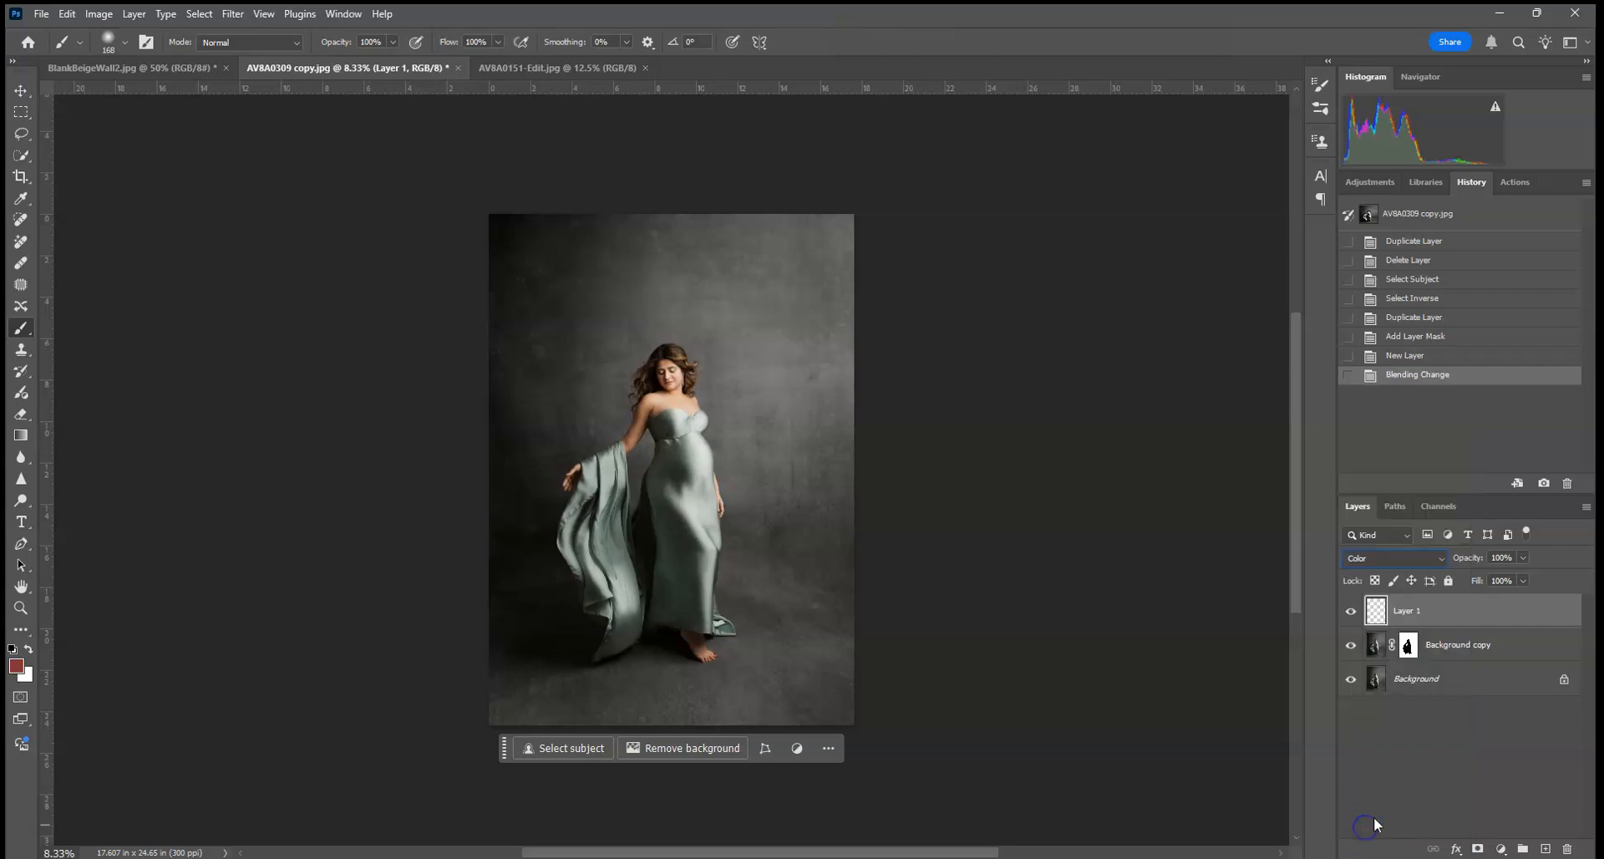
right_click(1467, 619)
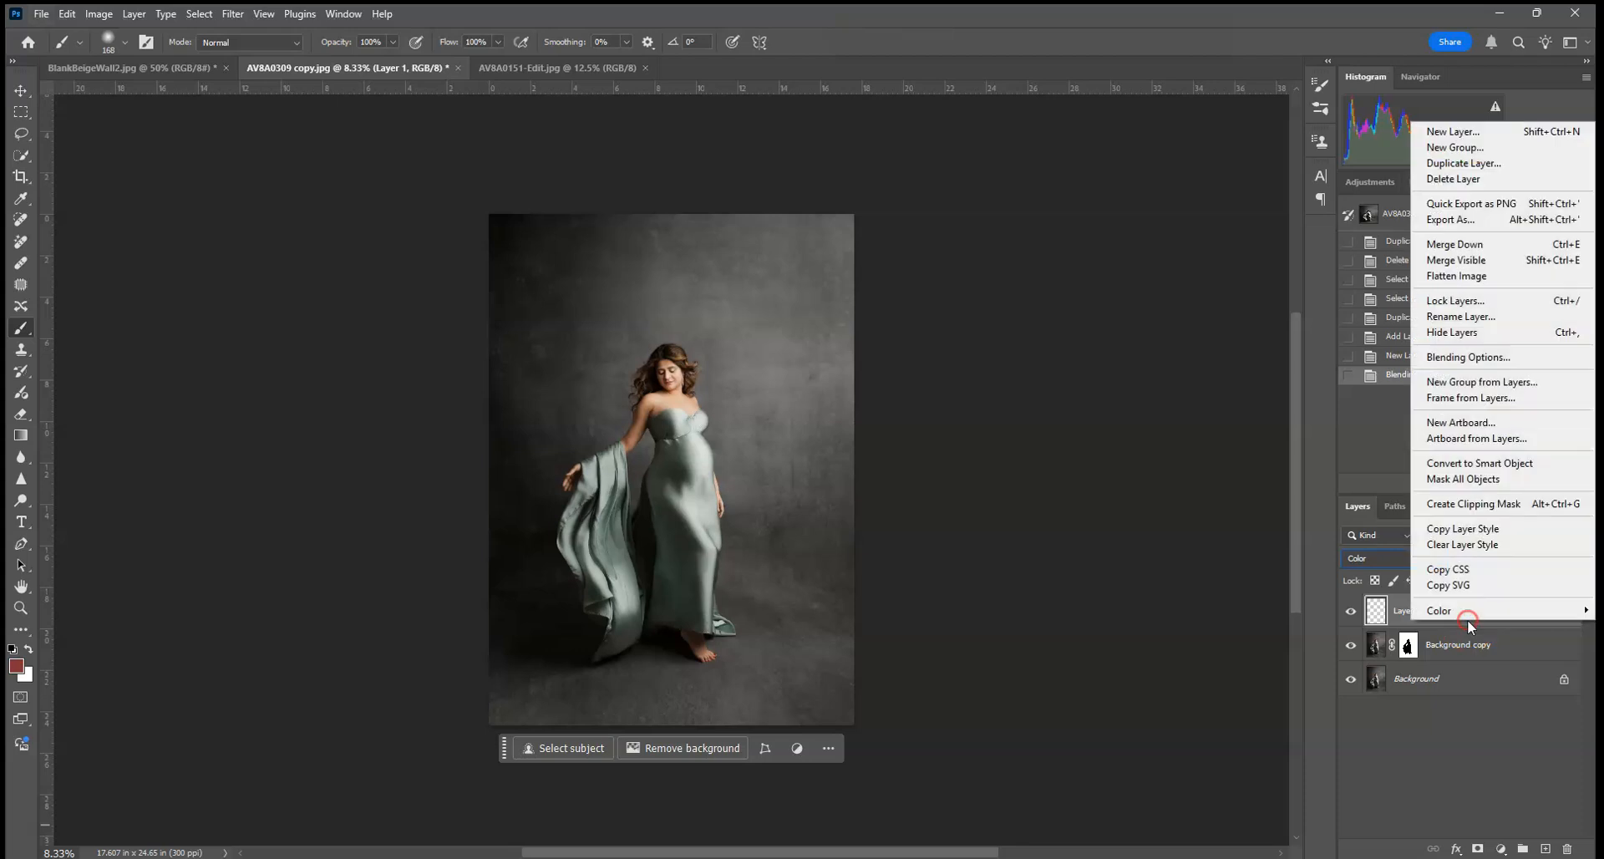
left_click(1482, 505)
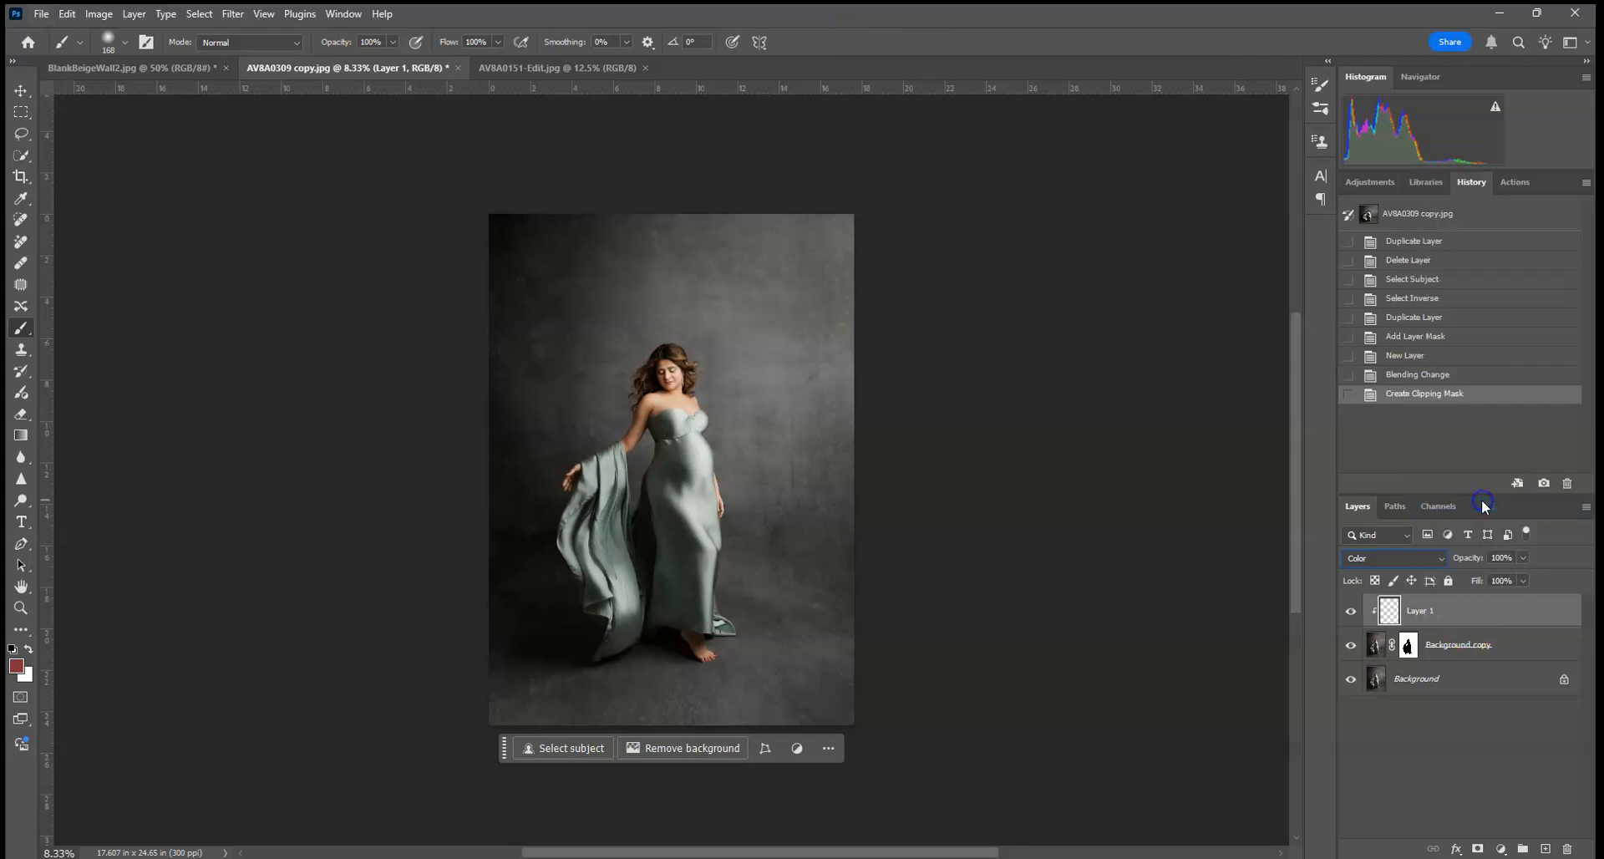
Step: Set the foreground color to a dark, muted blue with hue 203°
left_click(19, 664)
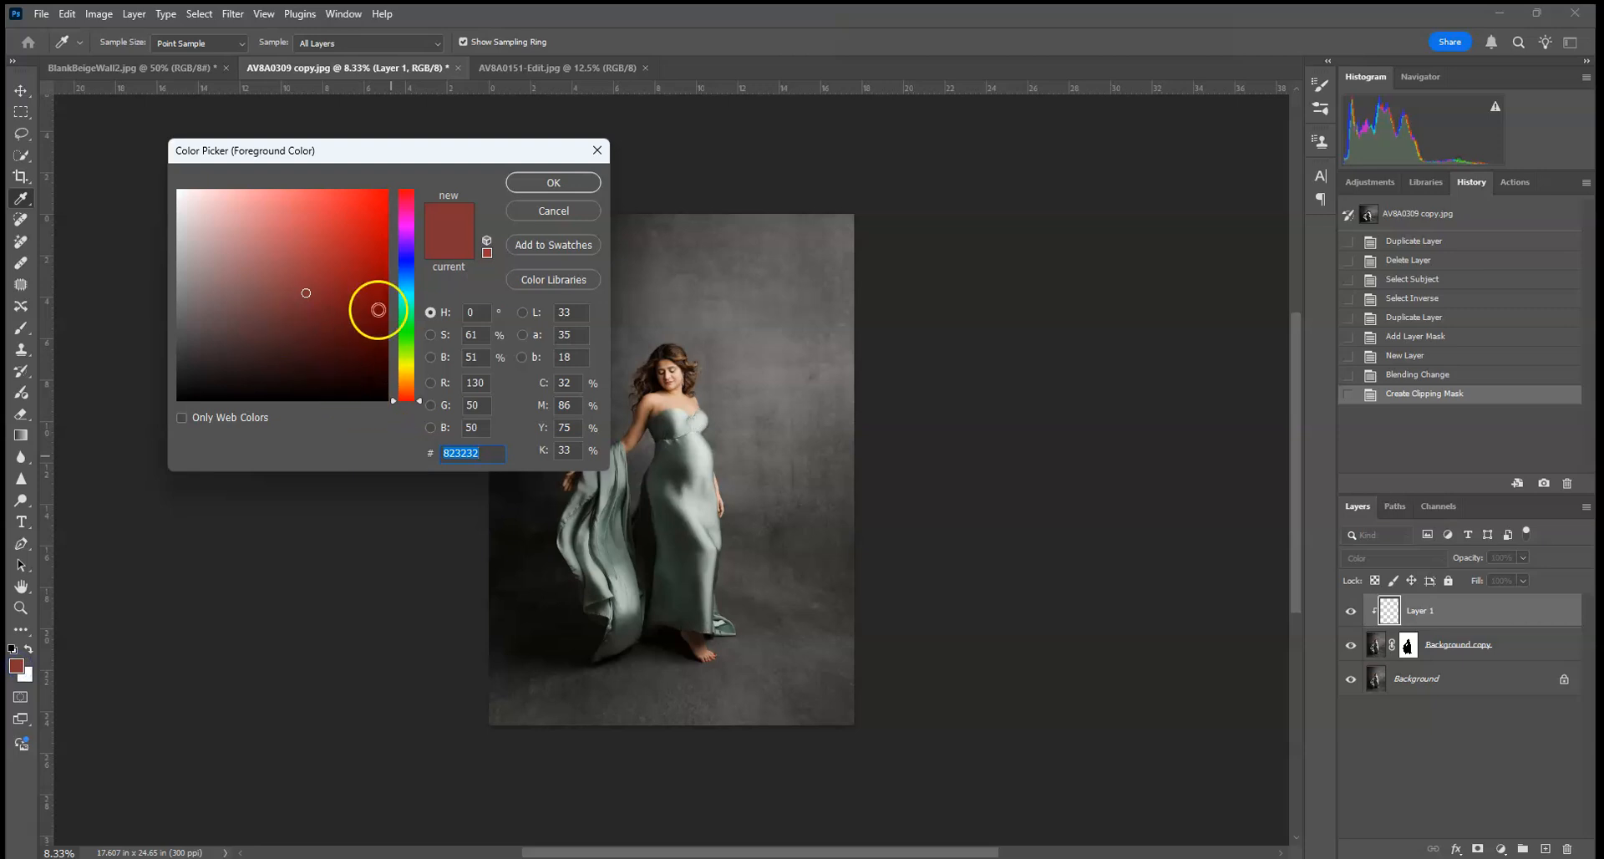
left_click(411, 278)
left_click_drag(264, 307, 223, 323)
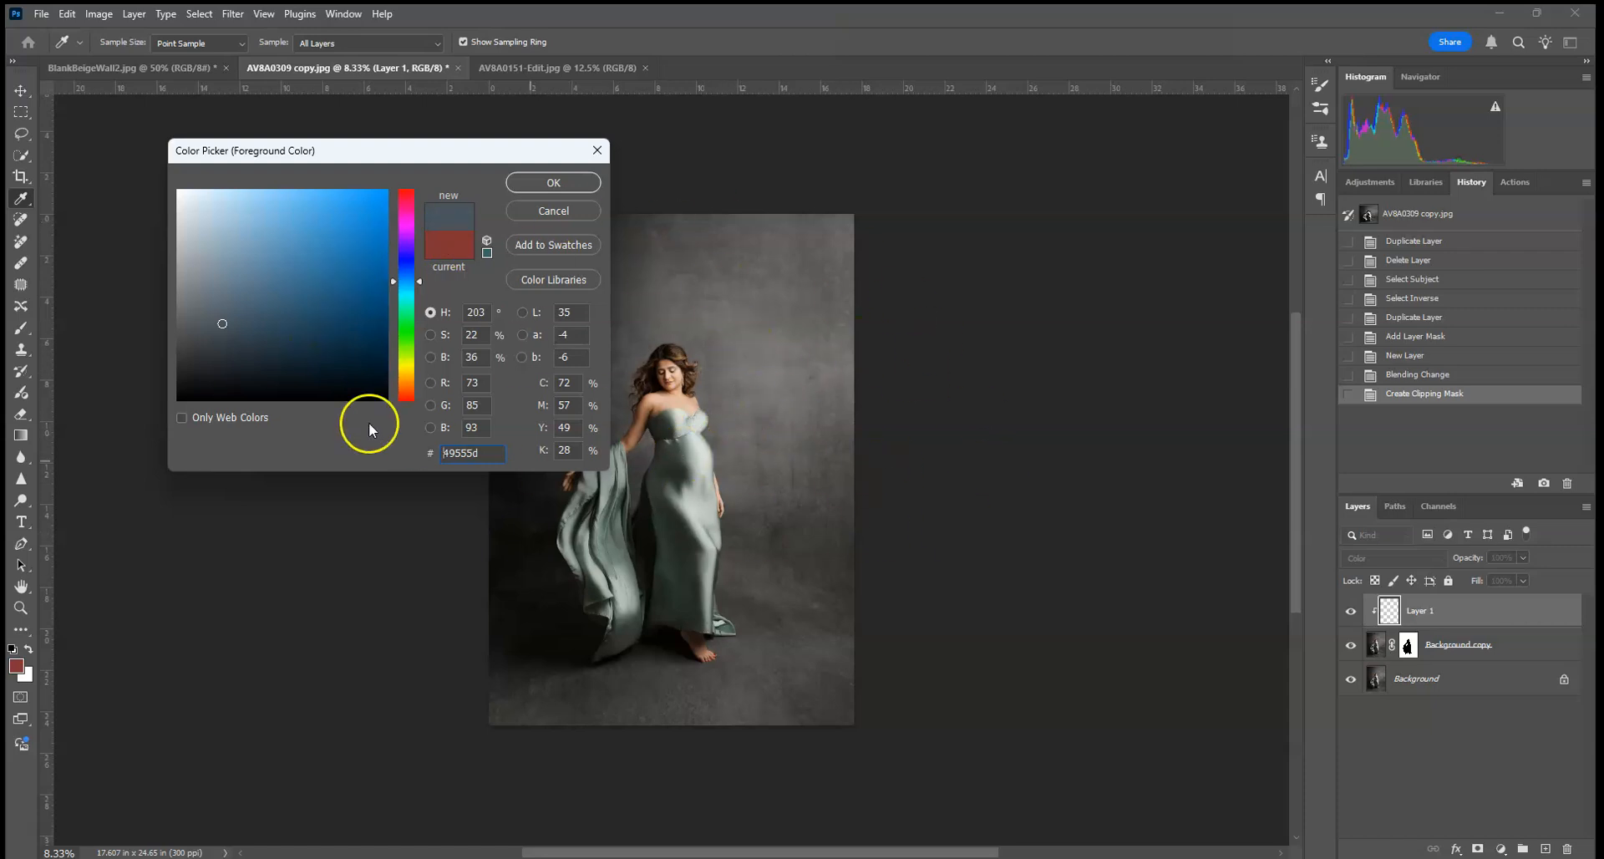
left_click_drag(217, 330, 219, 328)
left_click(554, 184)
Step: Paint the whole backdrop blue on the clipped layer with a 2165 px Soft Round brush
key("b")
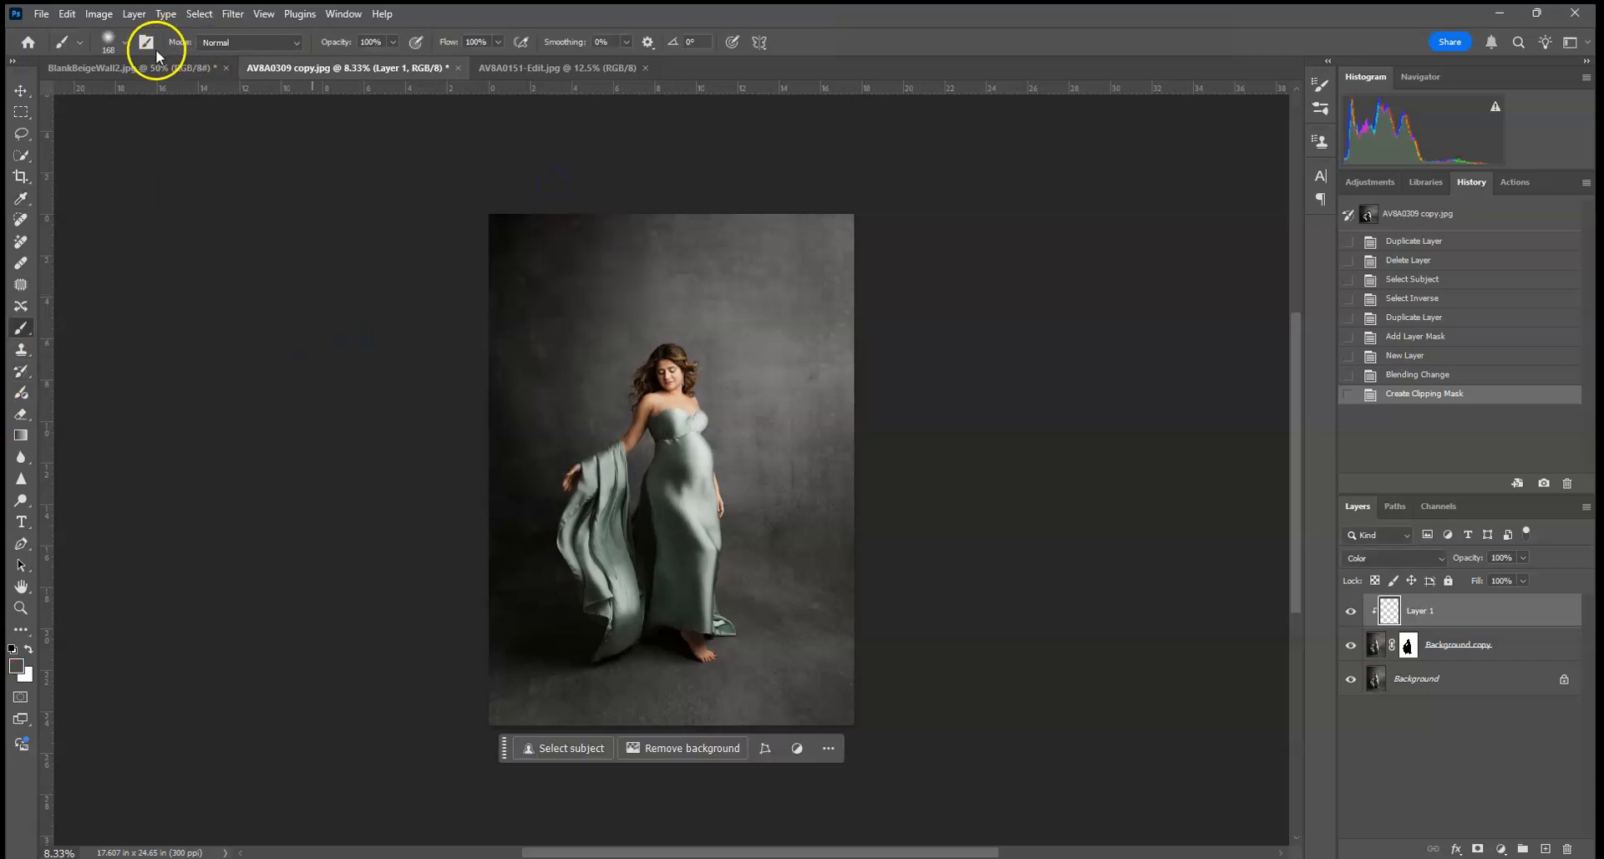
left_click(121, 44)
left_click(195, 93)
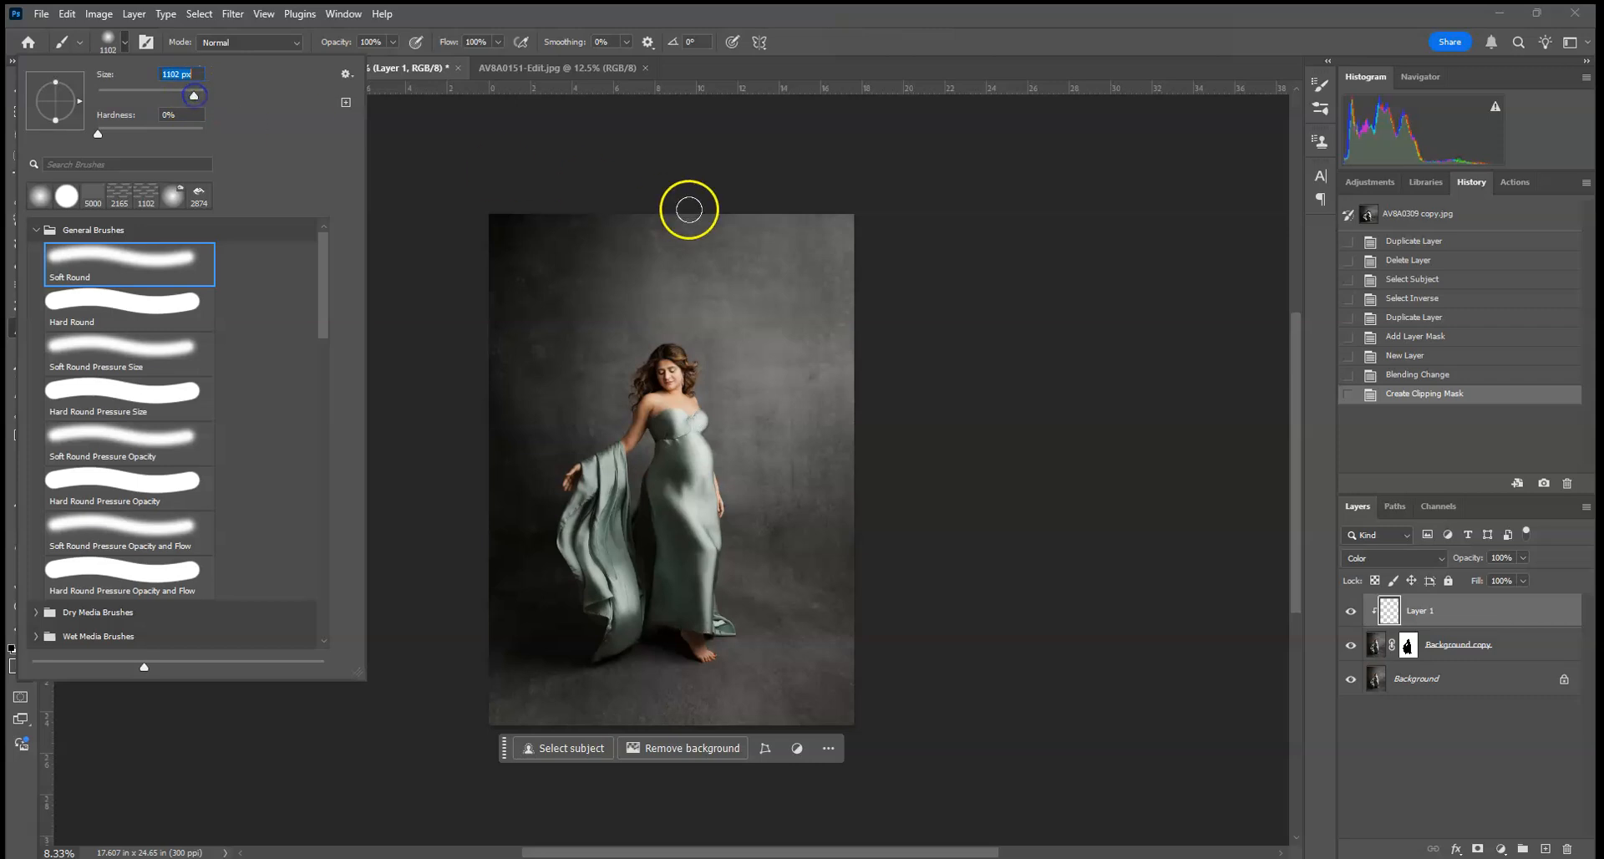
left_click(197, 91)
mouse_move(1061, 263)
left_mouse_down()
mouse_move(974, 282)
mouse_move(534, 251)
mouse_move(1162, 318)
mouse_move(353, 407)
mouse_move(634, 418)
mouse_move(784, 512)
mouse_move(293, 586)
mouse_move(995, 597)
mouse_move(655, 697)
mouse_move(308, 769)
mouse_move(927, 741)
mouse_move(297, 783)
left_mouse_up()
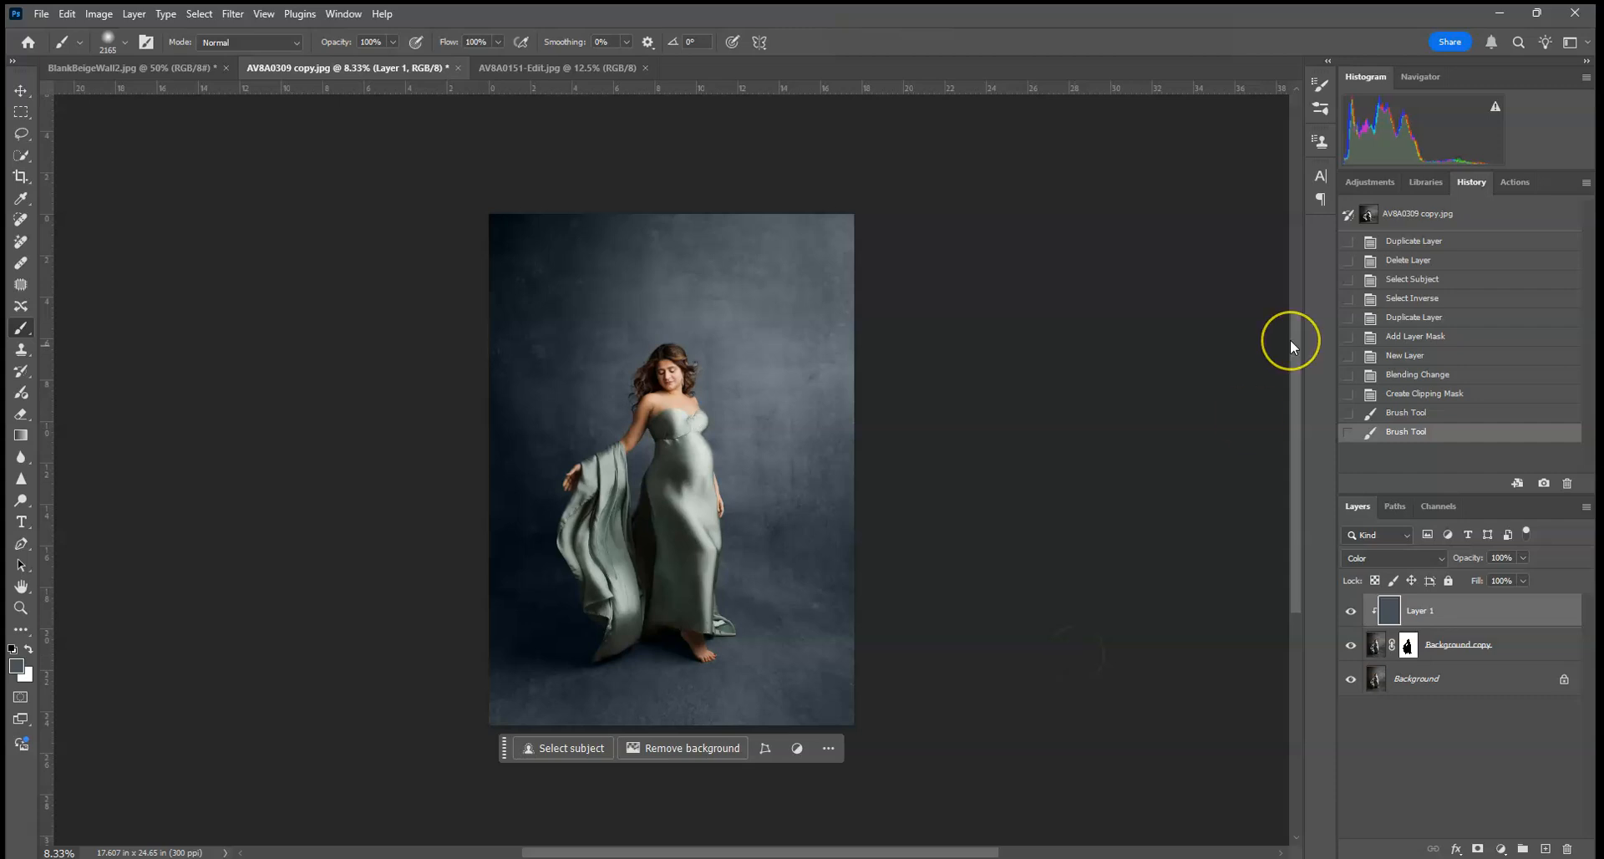
Step: Target the background copy's layer mask at the draped fabric's edge, with a 17 px soft brush and black as the foreground color
key("ctrl+plus")
key("ctrl+plus")
key("ctrl+plus")
key("ctrl+plus")
key("ctrl+plus")
key("ctrl+plus")
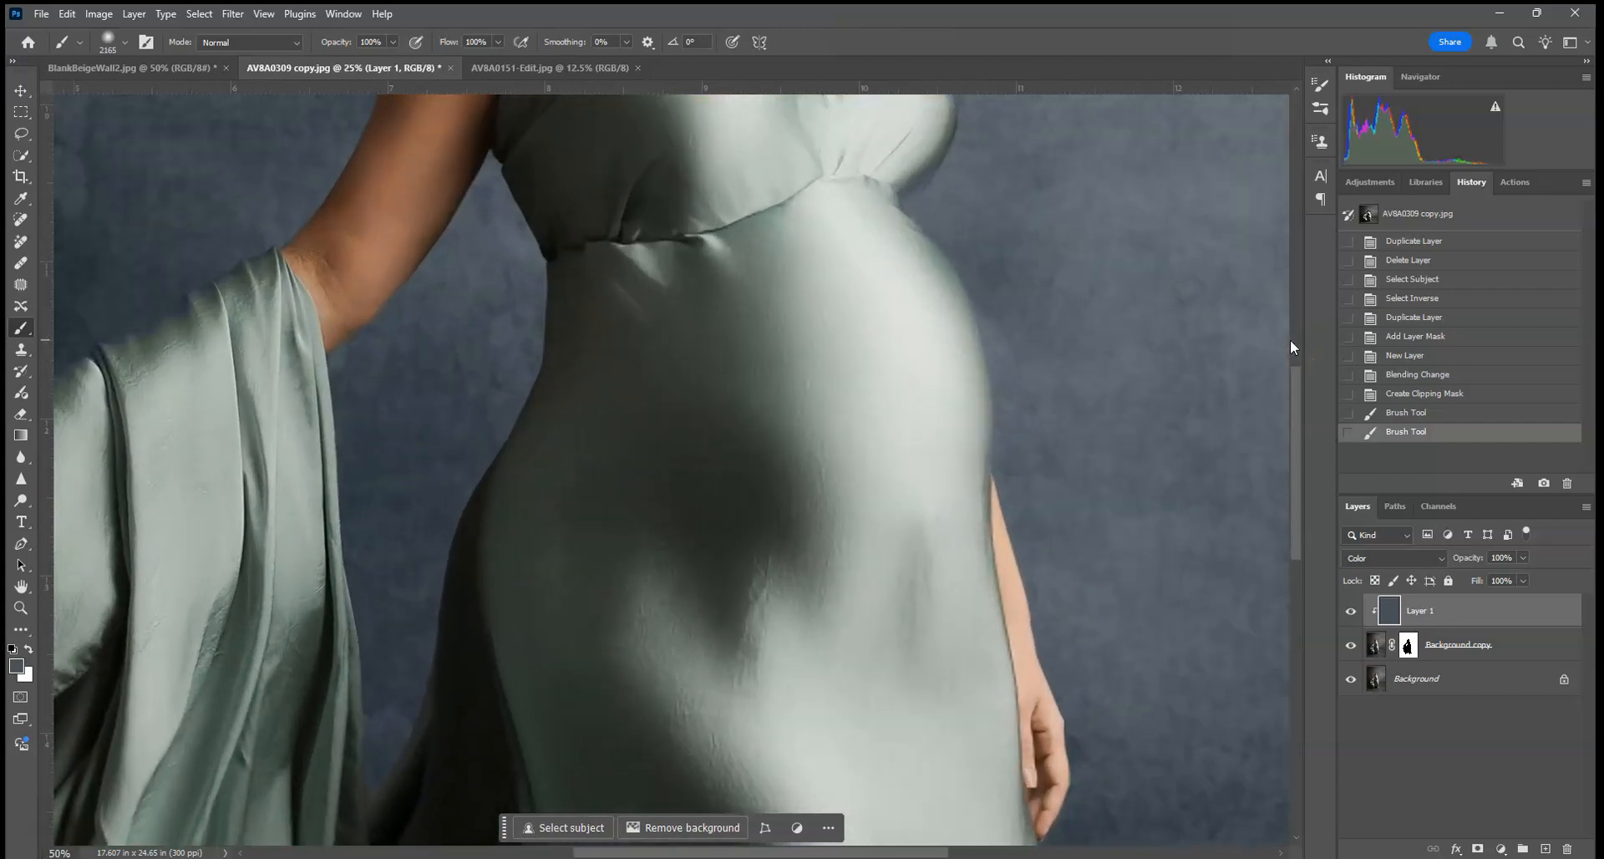
key("ctrl+plus")
key("ctrl+plus")
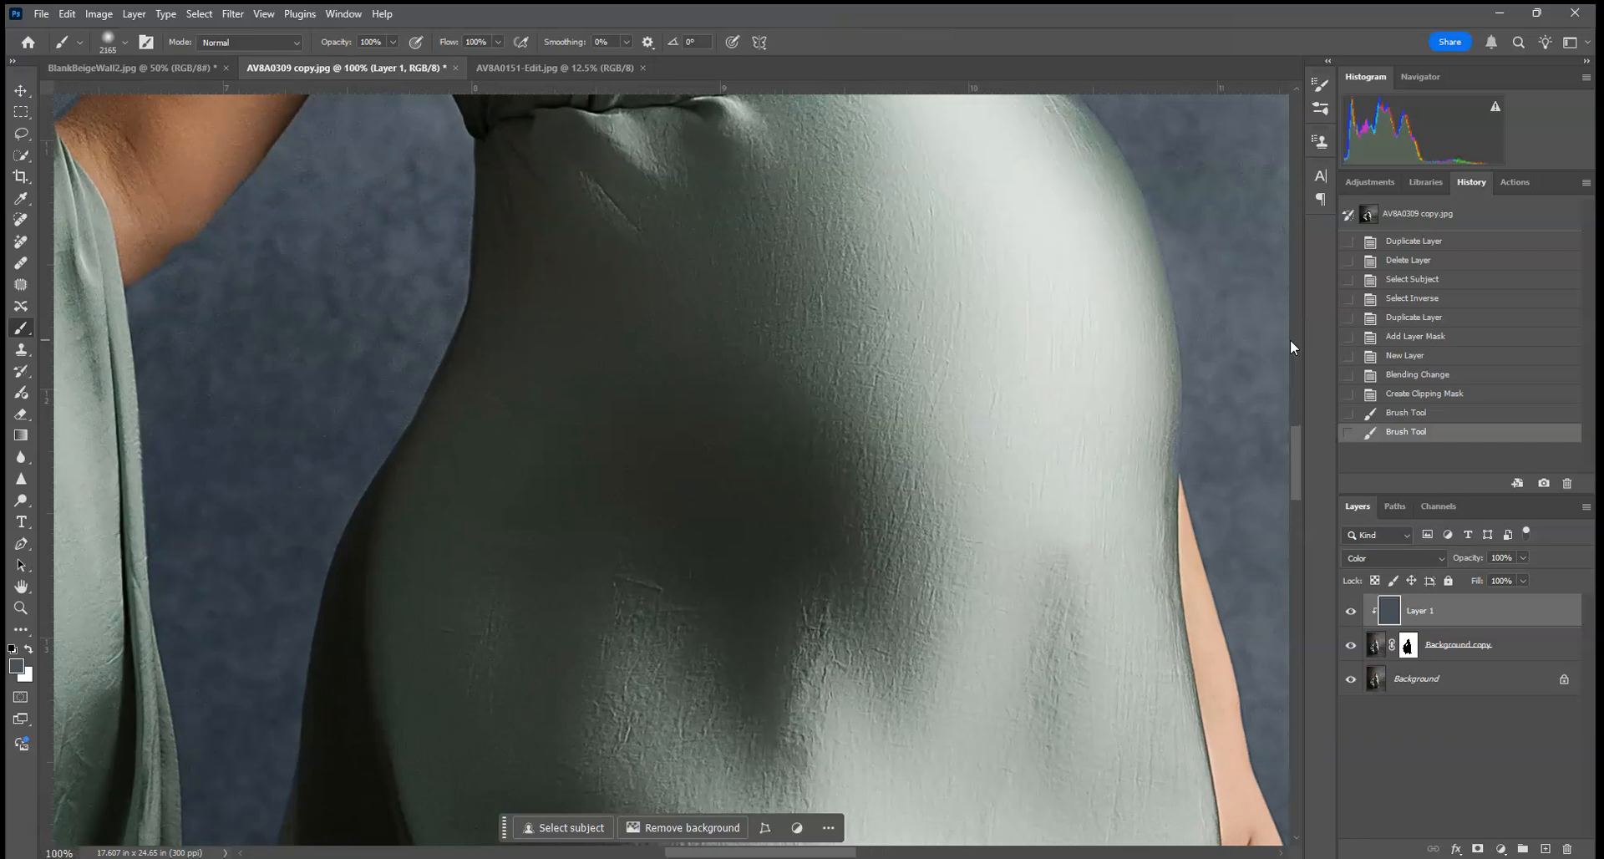
key("ctrl+plus")
left_click_drag(310, 363, 613, 655)
left_click_drag(628, 354, 1070, 388)
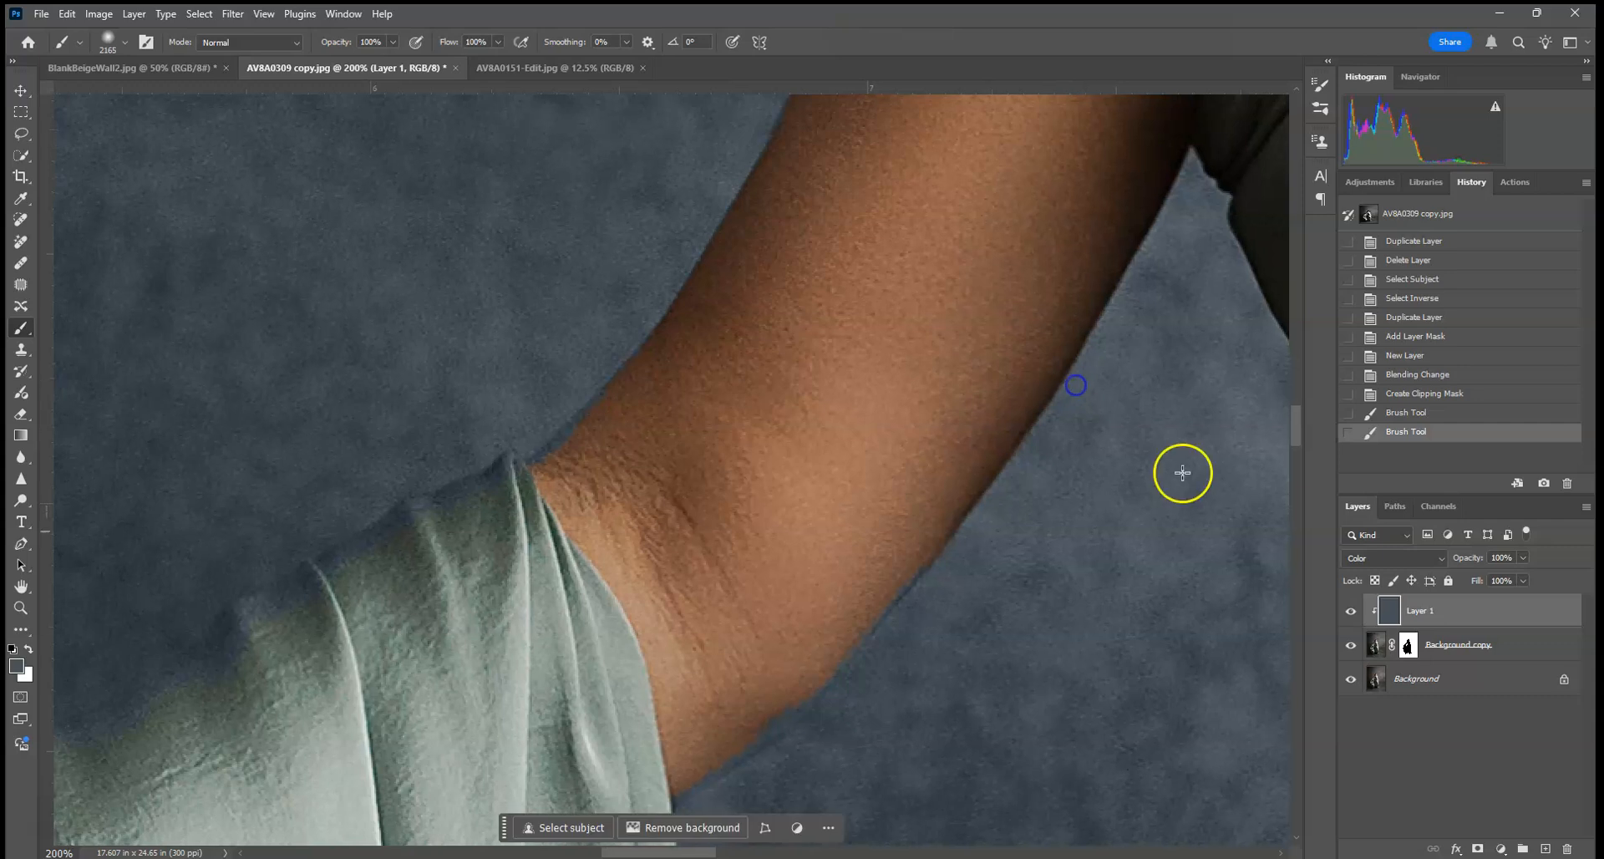
left_click(1407, 647)
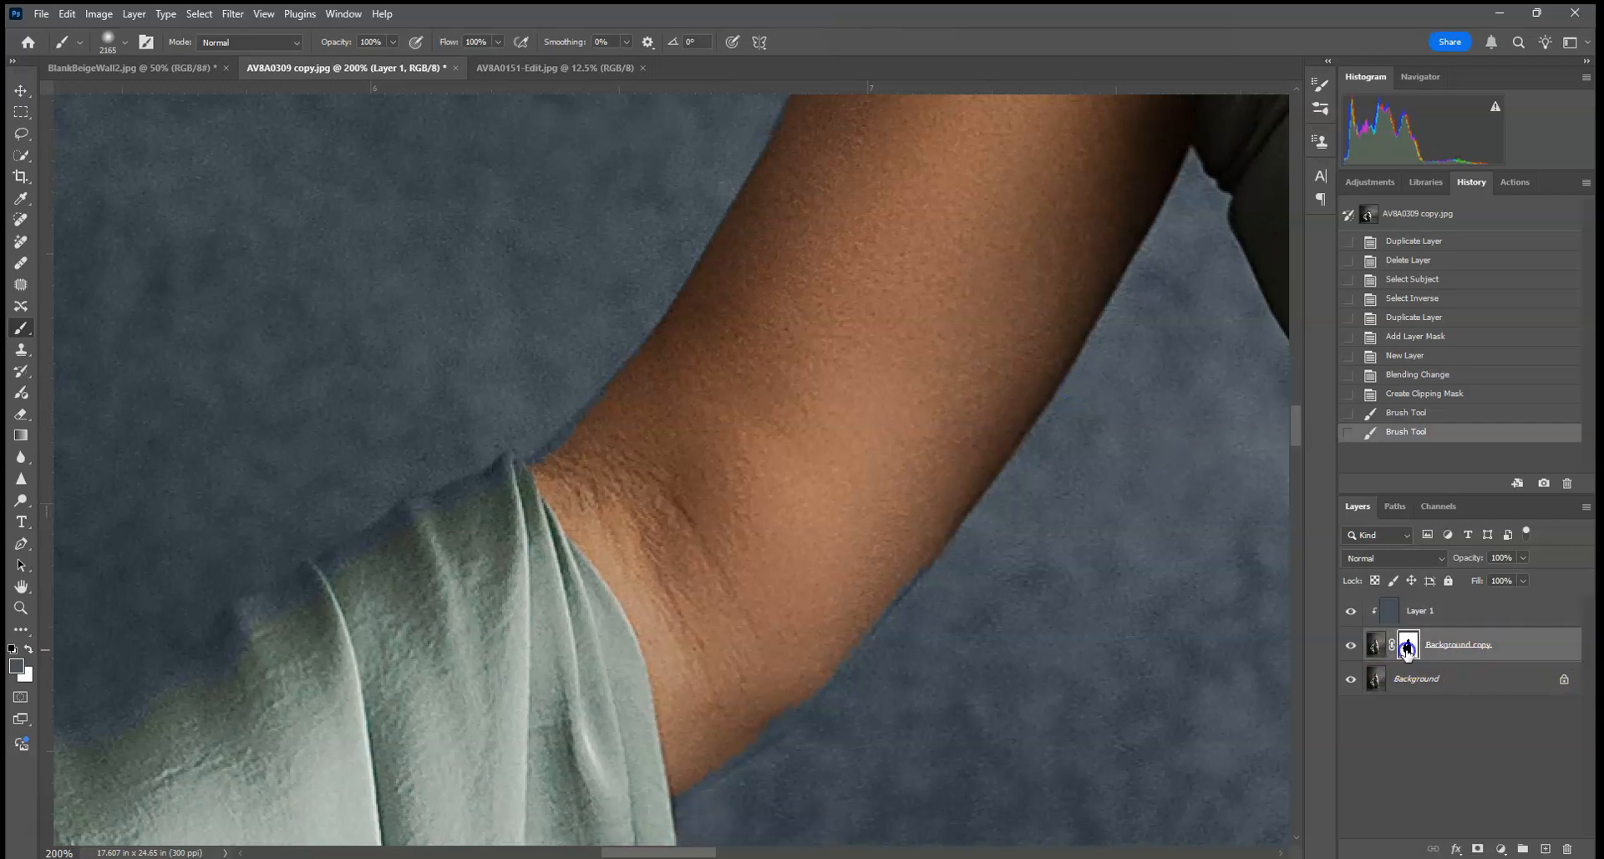
left_click(123, 40)
left_click_drag(132, 97, 113, 97)
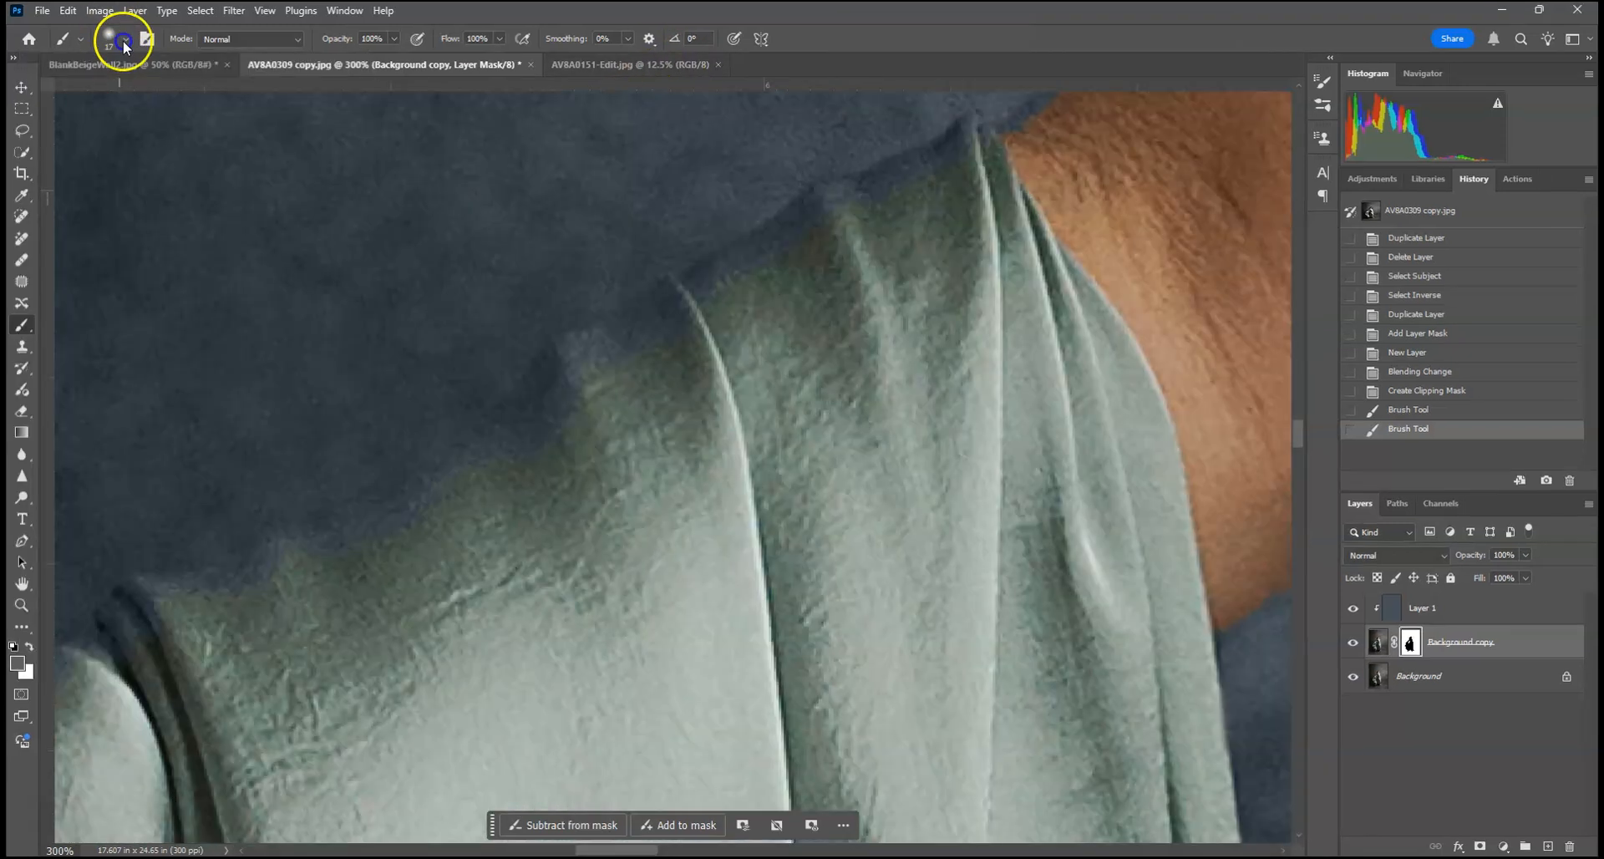
left_click(125, 41)
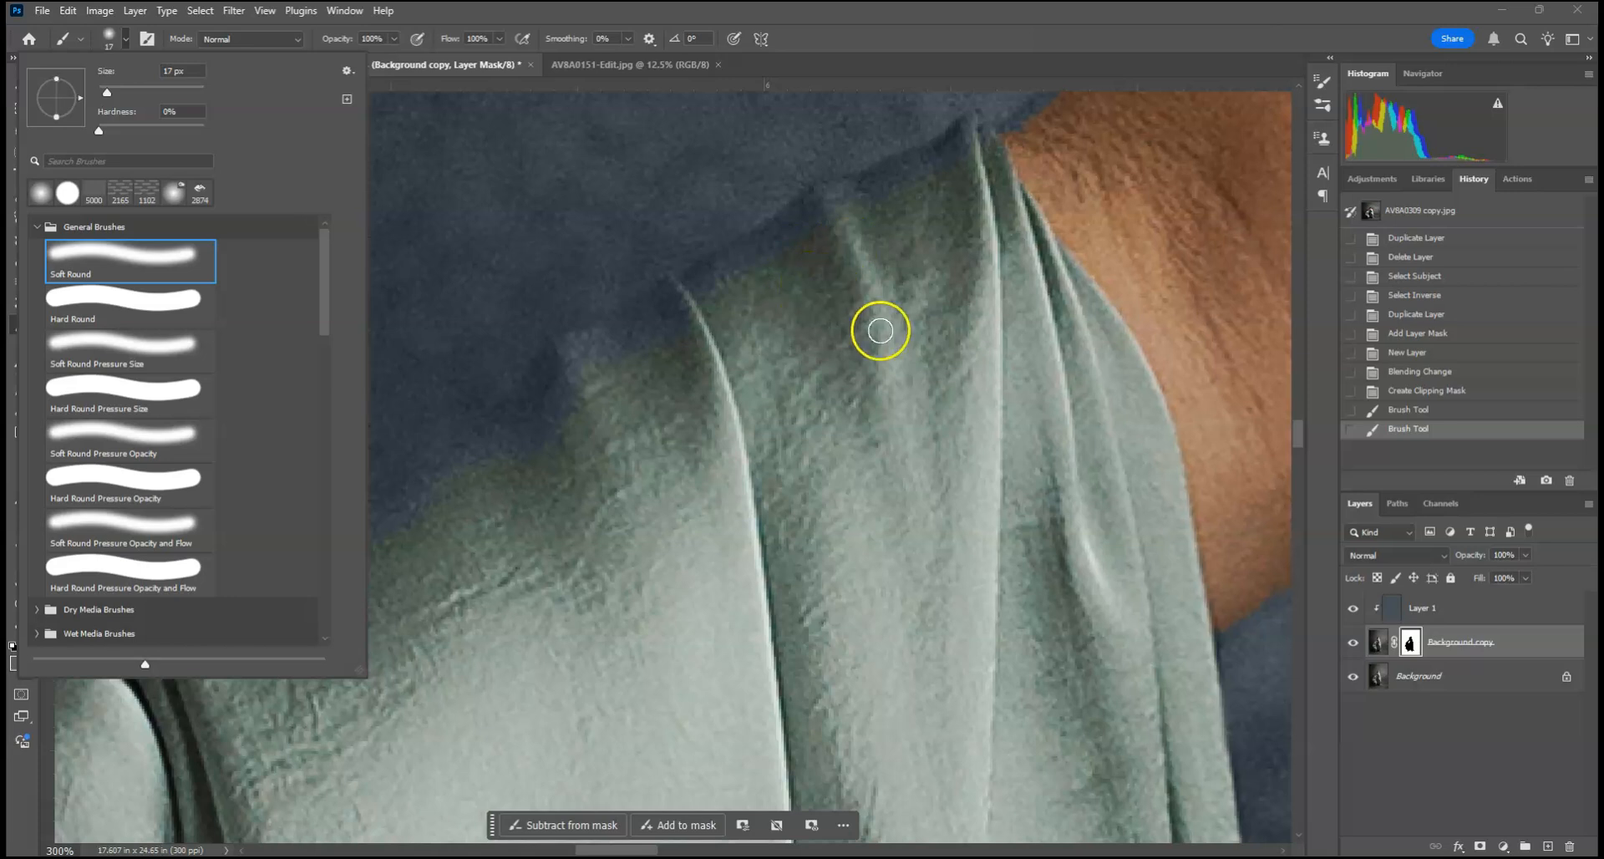
left_click(883, 274)
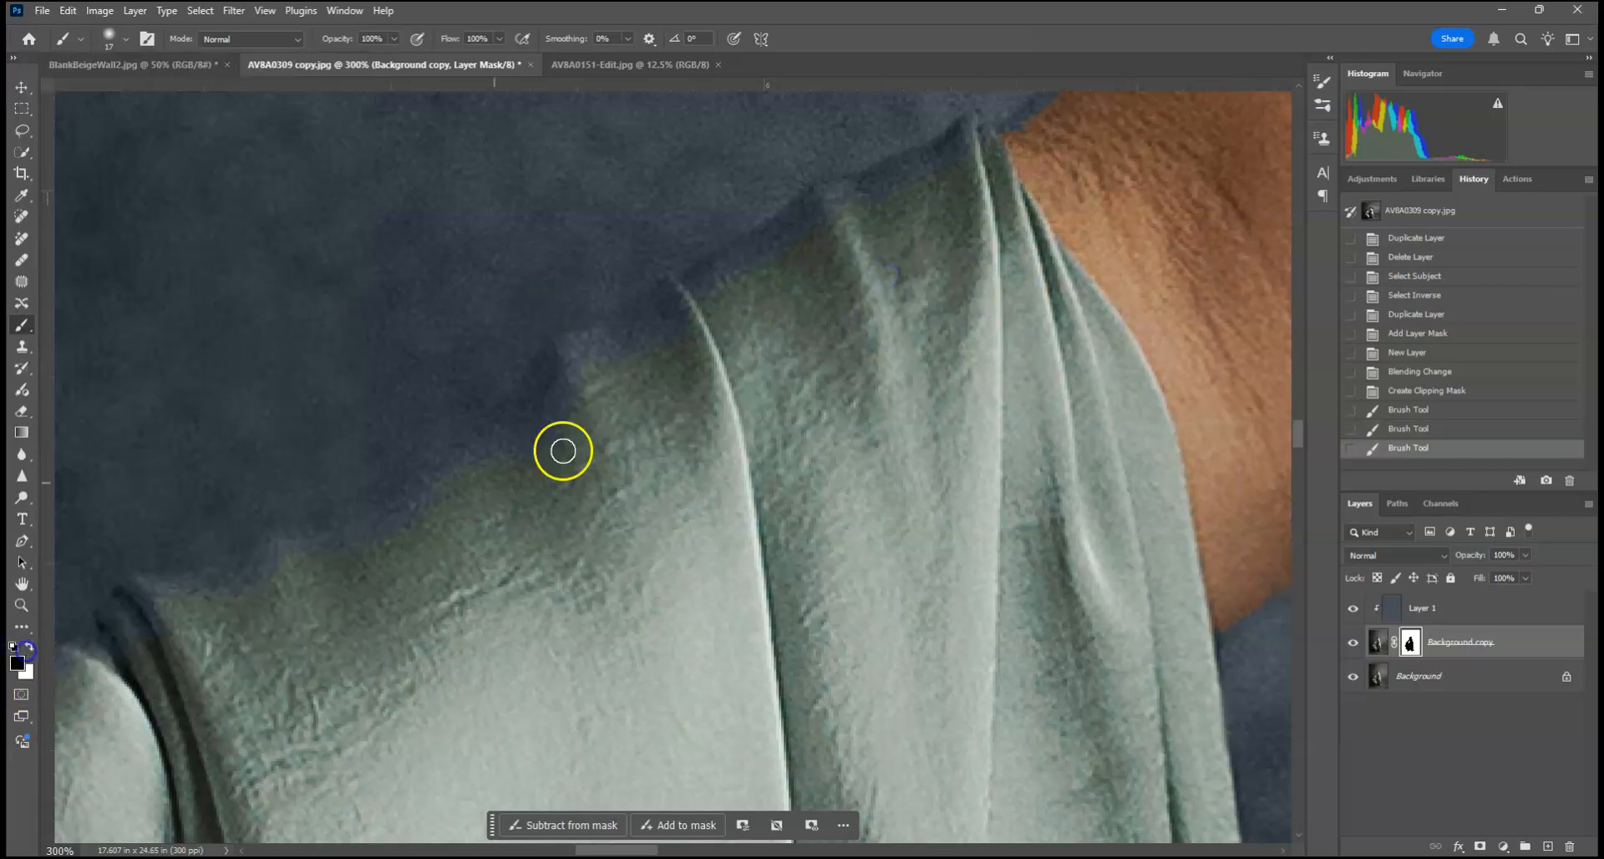
Step: Paint black on the mask along the drape's upper edge near the arm to remove the blue spill
left_click_drag(868, 217, 920, 192)
mouse_move(816, 224)
left_mouse_down()
mouse_move(818, 202)
mouse_move(887, 188)
mouse_move(749, 286)
mouse_move(677, 296)
left_mouse_up()
left_click_drag(767, 249, 710, 282)
mouse_move(553, 419)
left_mouse_down()
mouse_move(565, 371)
mouse_move(599, 338)
mouse_move(635, 335)
mouse_move(555, 382)
mouse_move(467, 493)
mouse_move(554, 425)
mouse_move(490, 439)
left_mouse_up()
left_click_drag(403, 519, 430, 529)
mouse_move(501, 505)
left_mouse_down()
mouse_move(548, 490)
mouse_move(535, 497)
left_mouse_up()
Step: Refine the mask along the rest of the drape's upper edge, following the folds farther from the arm
left_click_drag(359, 555, 733, 350)
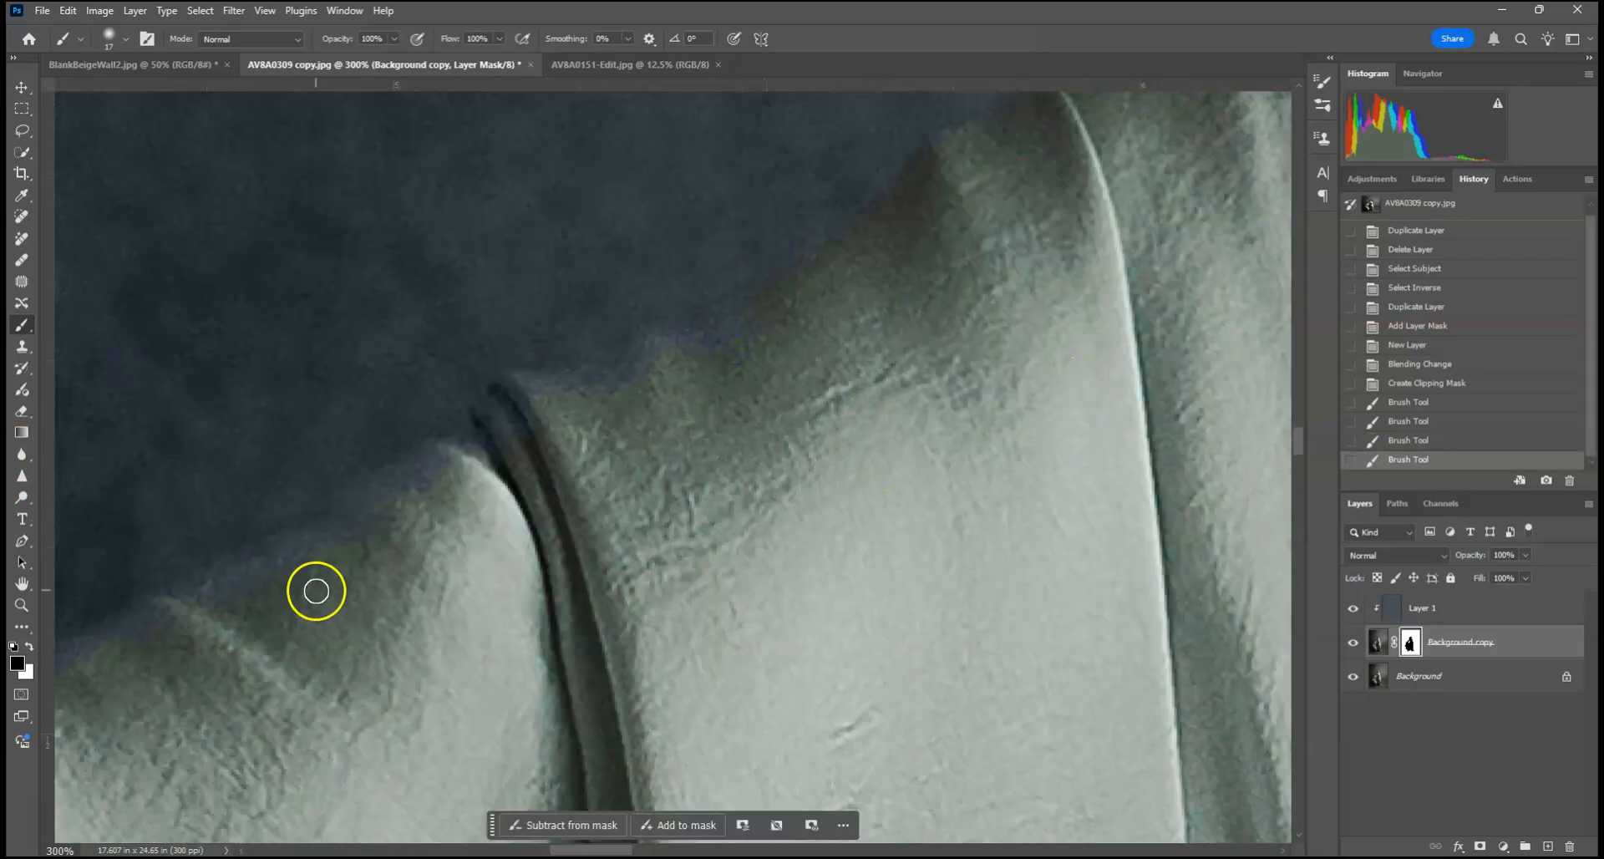
key("x")
mouse_move(448, 466)
left_mouse_down()
mouse_move(423, 467)
mouse_move(509, 423)
left_mouse_up()
left_click_drag(733, 331, 716, 323)
left_click_drag(418, 632, 1182, 84)
mouse_move(388, 475)
left_mouse_down()
mouse_move(349, 514)
mouse_move(292, 537)
left_mouse_up()
left_click_drag(432, 394, 500, 317)
left_click_drag(734, 174, 736, 173)
left_click_drag(252, 603, 223, 602)
left_click_drag(168, 761, 274, 653)
Step: Paint black on the mask over the hair beside the earring with a 187 px soft brush to remove the blue tint
left_click_drag(878, 478, 200, 563)
mouse_move(1104, 611)
left_mouse_down()
mouse_move(669, 422)
mouse_move(544, 725)
left_mouse_up()
left_click_drag(646, 395, 529, 749)
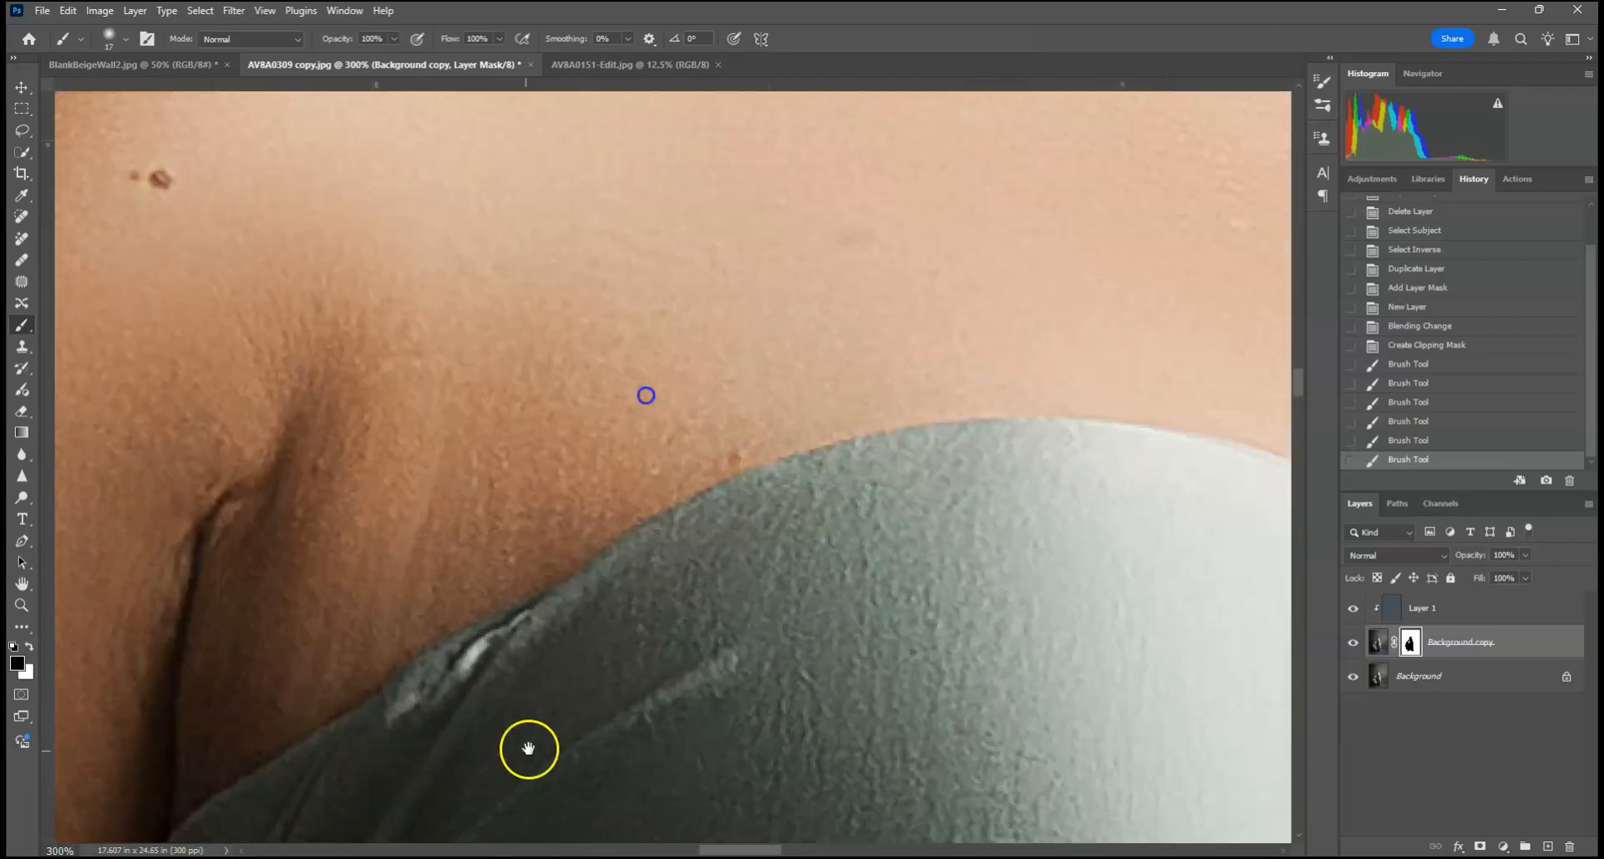
left_click_drag(710, 167, 687, 526)
left_click_drag(927, 250, 200, 393)
left_click_drag(651, 294, 892, 541)
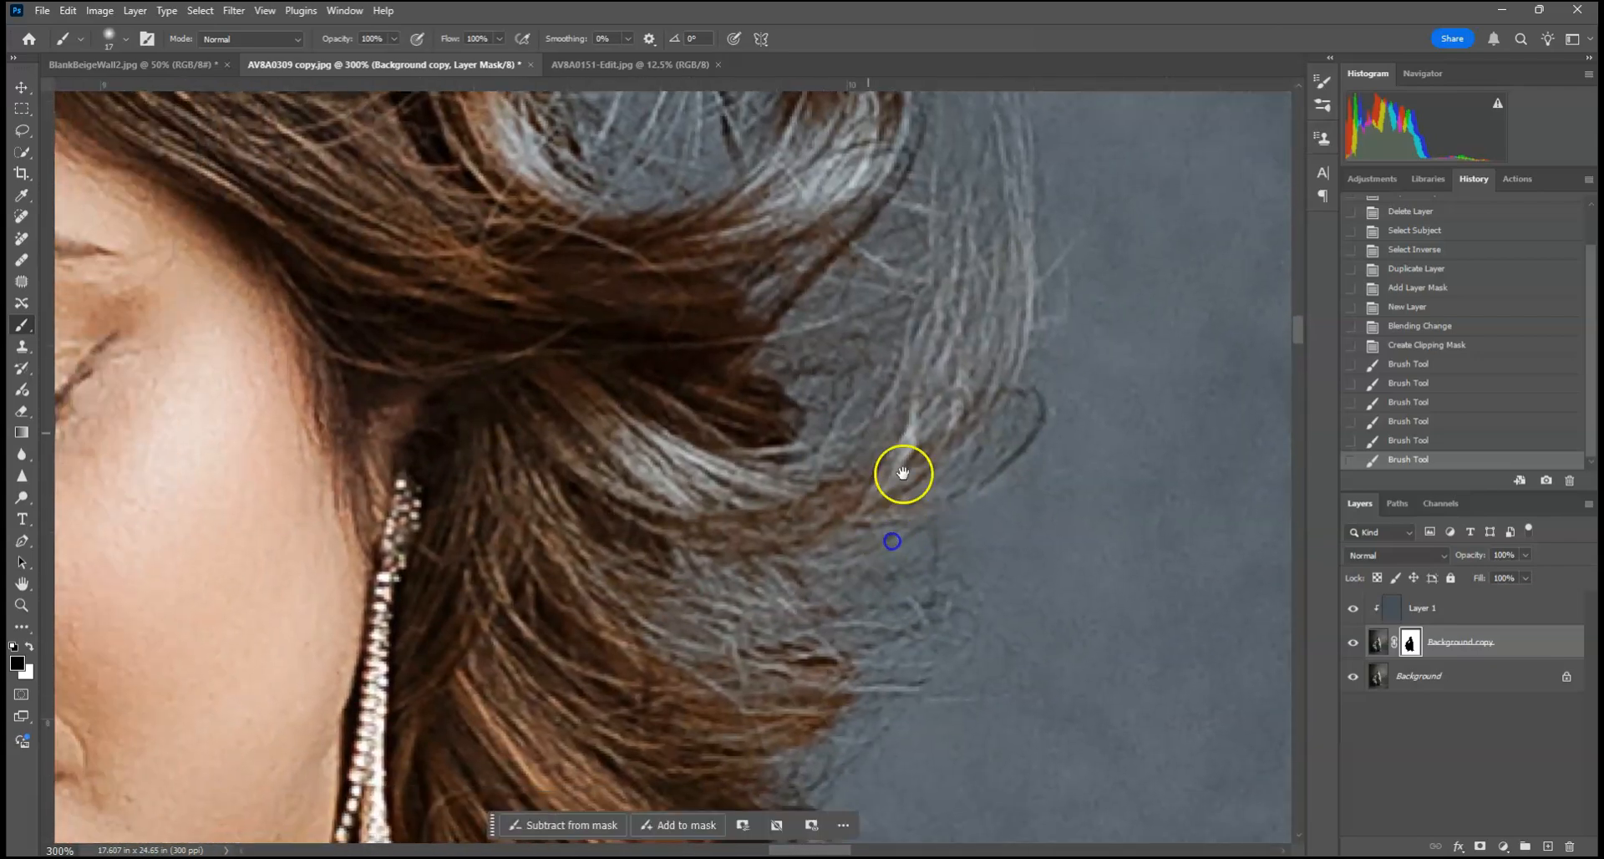
left_click(123, 40)
left_click_drag(183, 95, 173, 91)
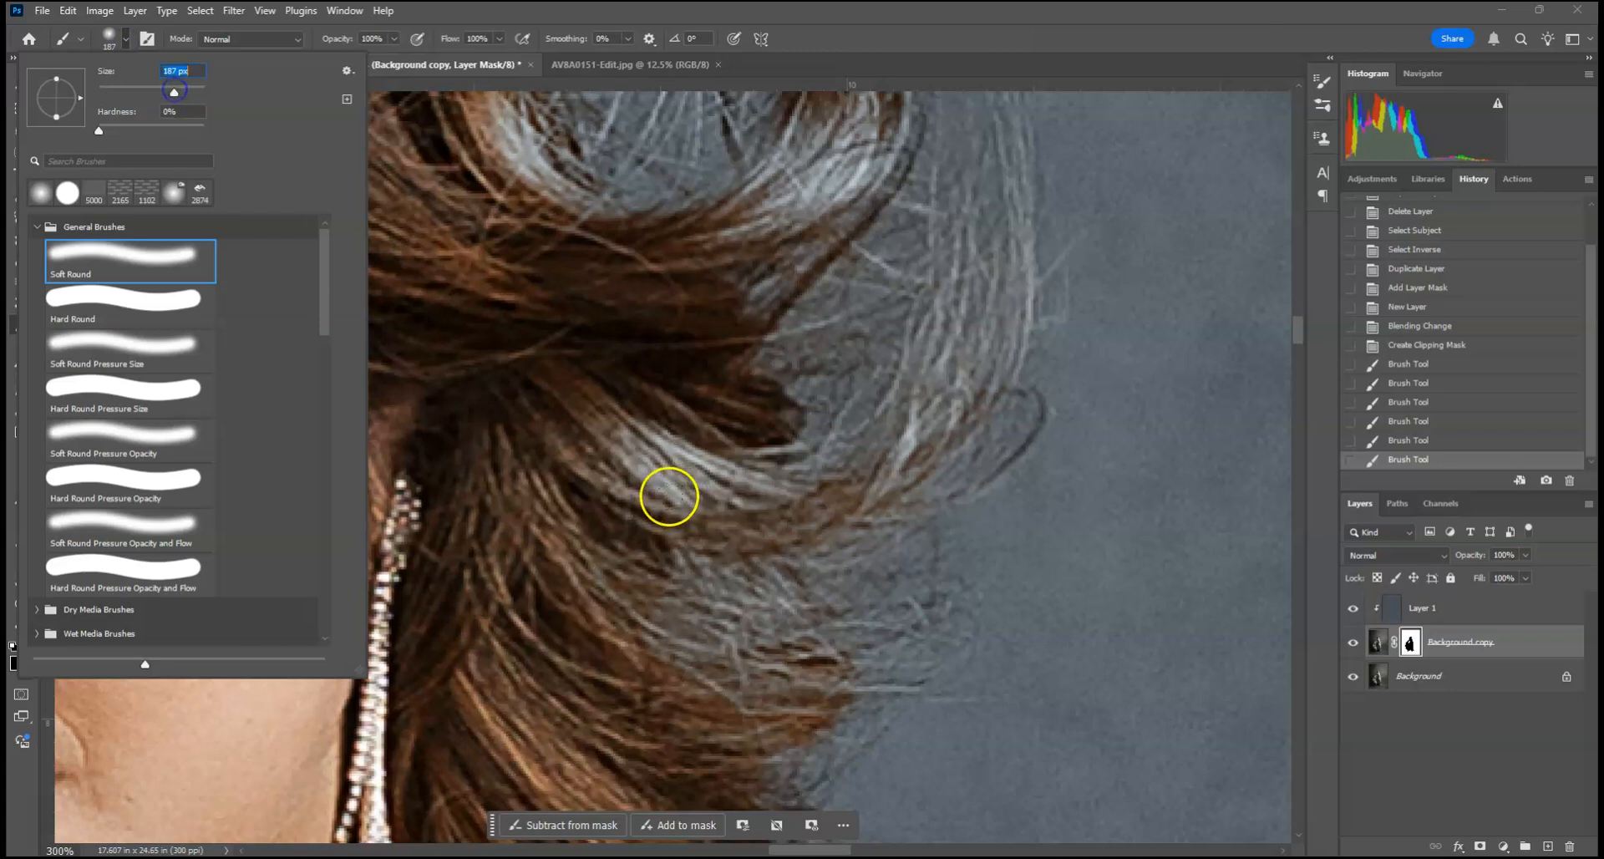
left_click(669, 496)
left_click(524, 444)
left_click_drag(614, 374, 782, 611)
left_click(673, 459)
left_click(479, 308)
left_click(712, 662)
mouse_move(620, 407)
left_mouse_down()
mouse_move(960, 603)
mouse_move(358, 490)
mouse_move(456, 259)
left_mouse_up()
left_click(805, 404)
left_click(769, 368)
left_click(411, 583)
left_click(396, 693)
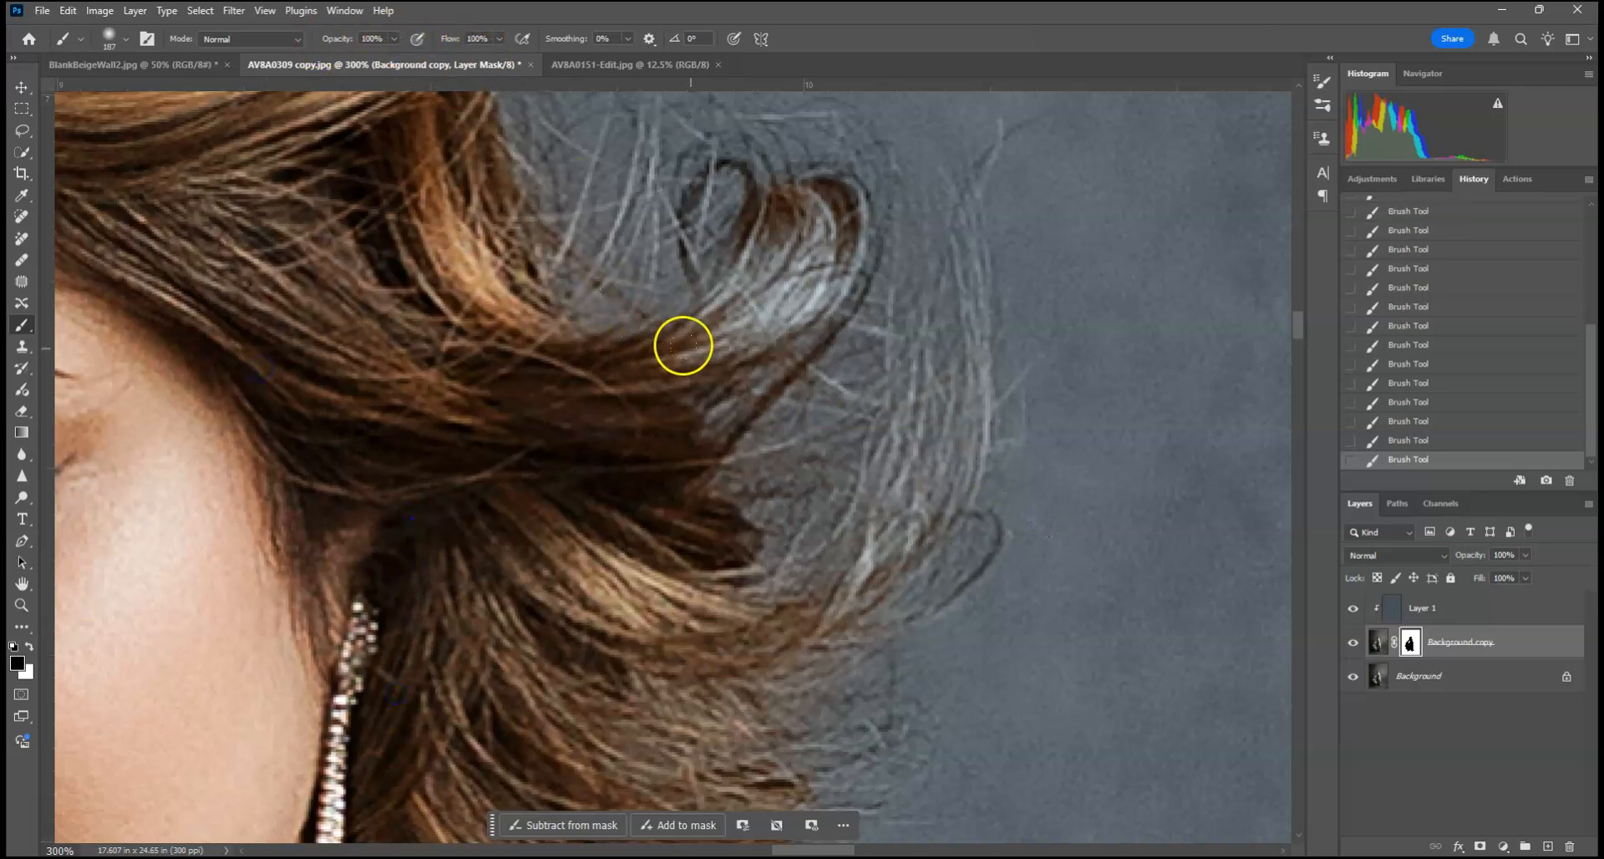
Step: Lower the brush opacity to 25%, reduce its size, and paint the blue tint off the curled lock on the mask
left_click(383, 38)
left_click(124, 42)
left_click(128, 88)
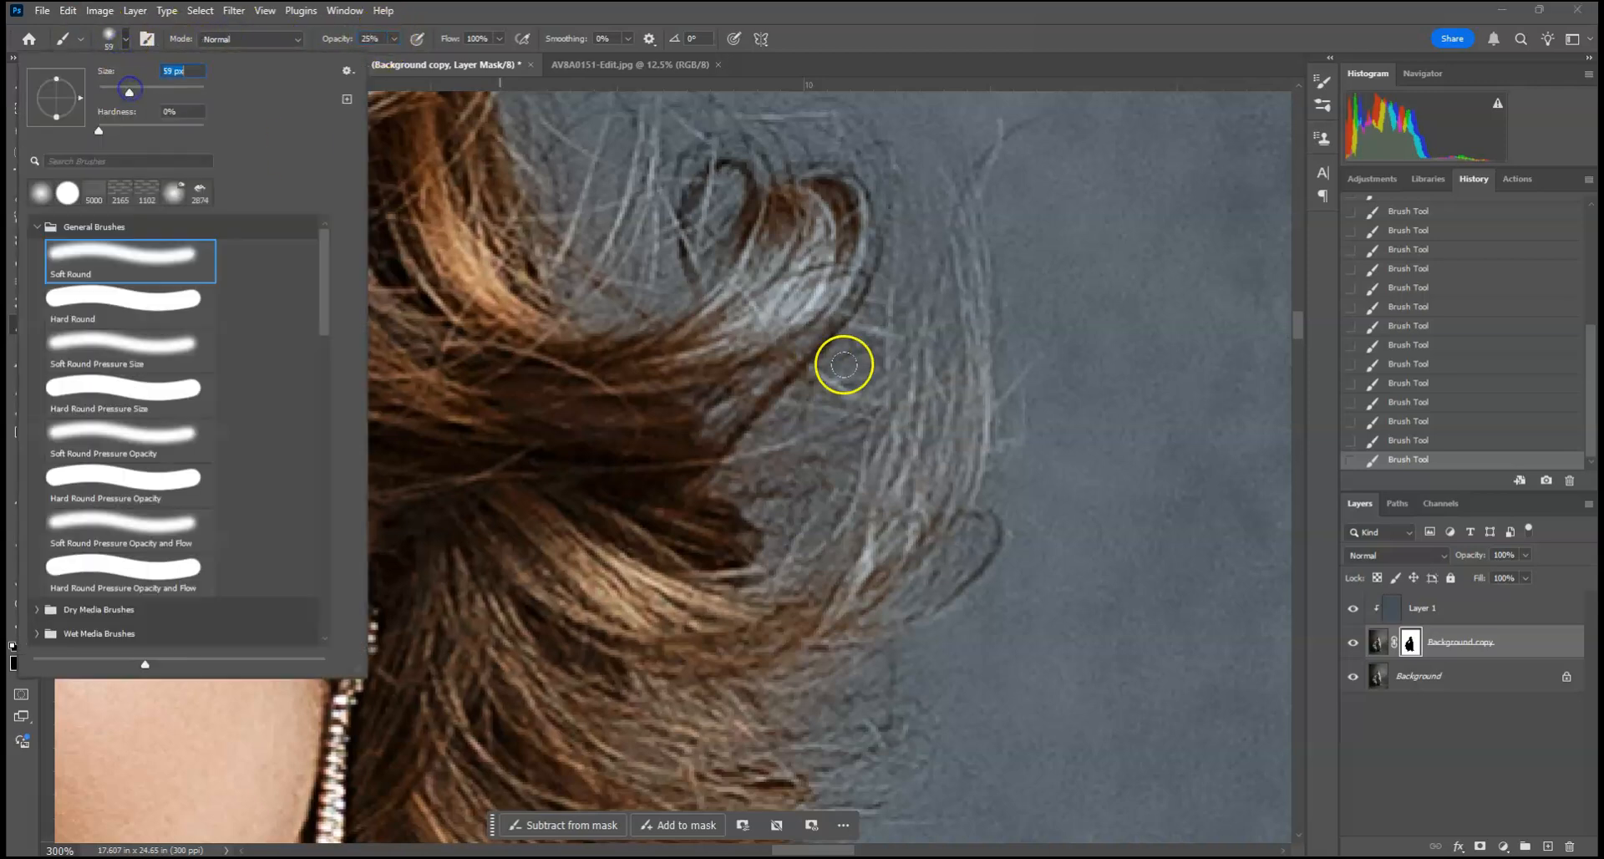
left_click_drag(823, 255, 679, 414)
left_click(125, 38)
left_click(121, 74)
left_click_drag(820, 261, 691, 413)
left_click(664, 363)
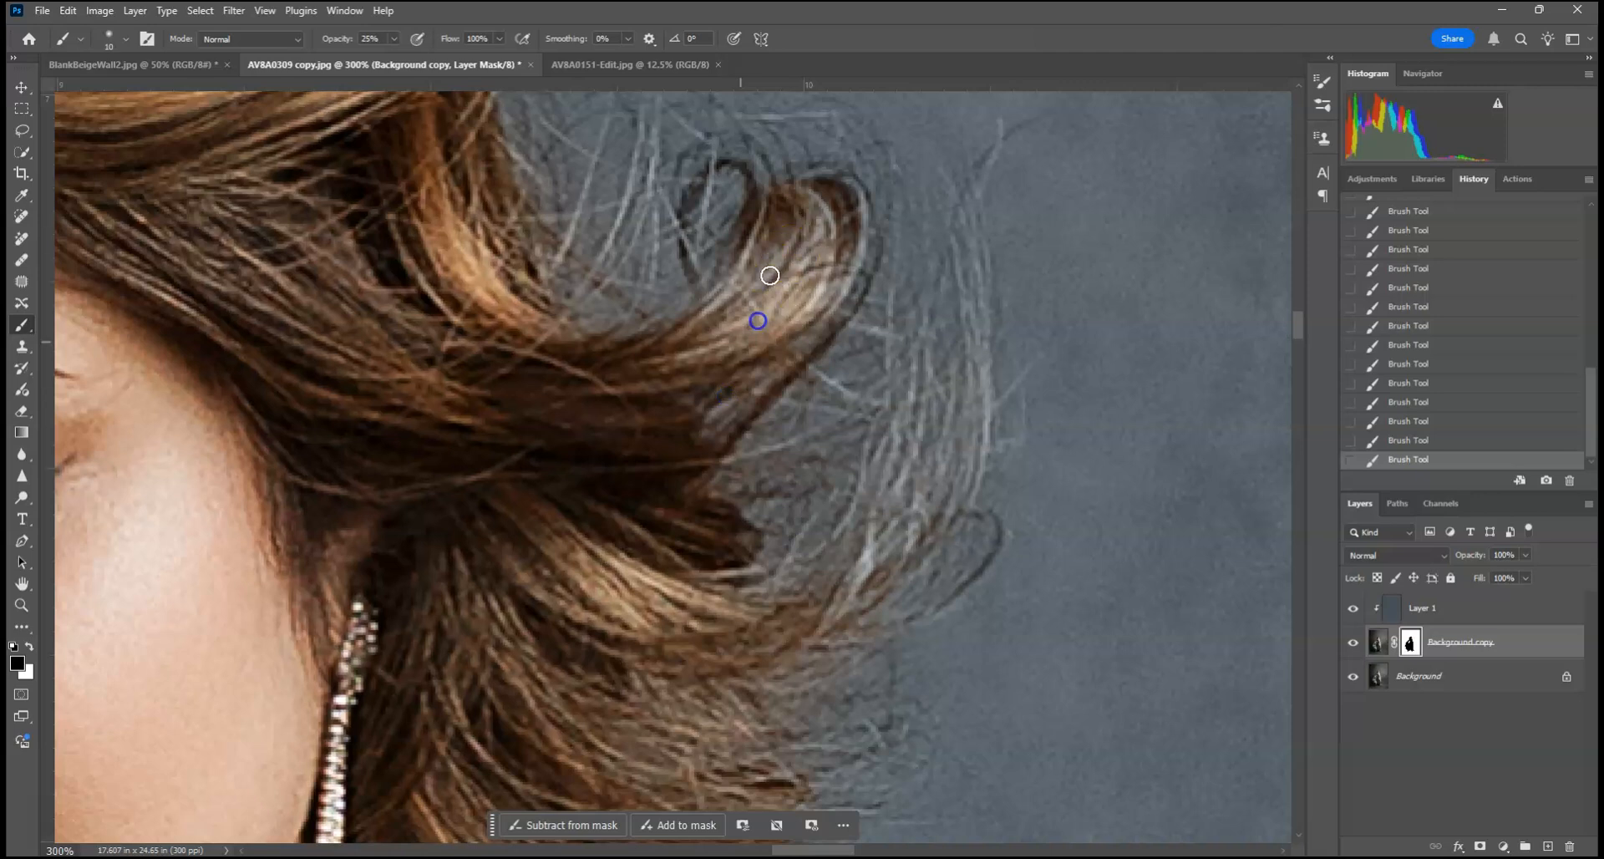
Step: Paint over the loose strands below the curled lock on the mask at 25% opacity to bring back their brown color
left_click_drag(772, 585, 831, 512)
left_click_drag(720, 640, 895, 519)
left_click_drag(798, 640, 929, 497)
mouse_move(682, 625)
left_mouse_down()
mouse_move(838, 538)
mouse_move(849, 466)
left_mouse_up()
left_click_drag(810, 646, 754, 660)
left_click_drag(817, 417, 737, 476)
Step: Soften the blue tint on the hair ends and nearby flyaway strands beside the earring with 25% opacity mask strokes
left_click_drag(673, 613, 677, 334)
mouse_move(672, 481)
left_mouse_down()
mouse_move(775, 449)
mouse_move(701, 493)
mouse_move(773, 504)
mouse_move(799, 479)
mouse_move(768, 468)
mouse_move(731, 566)
left_mouse_up()
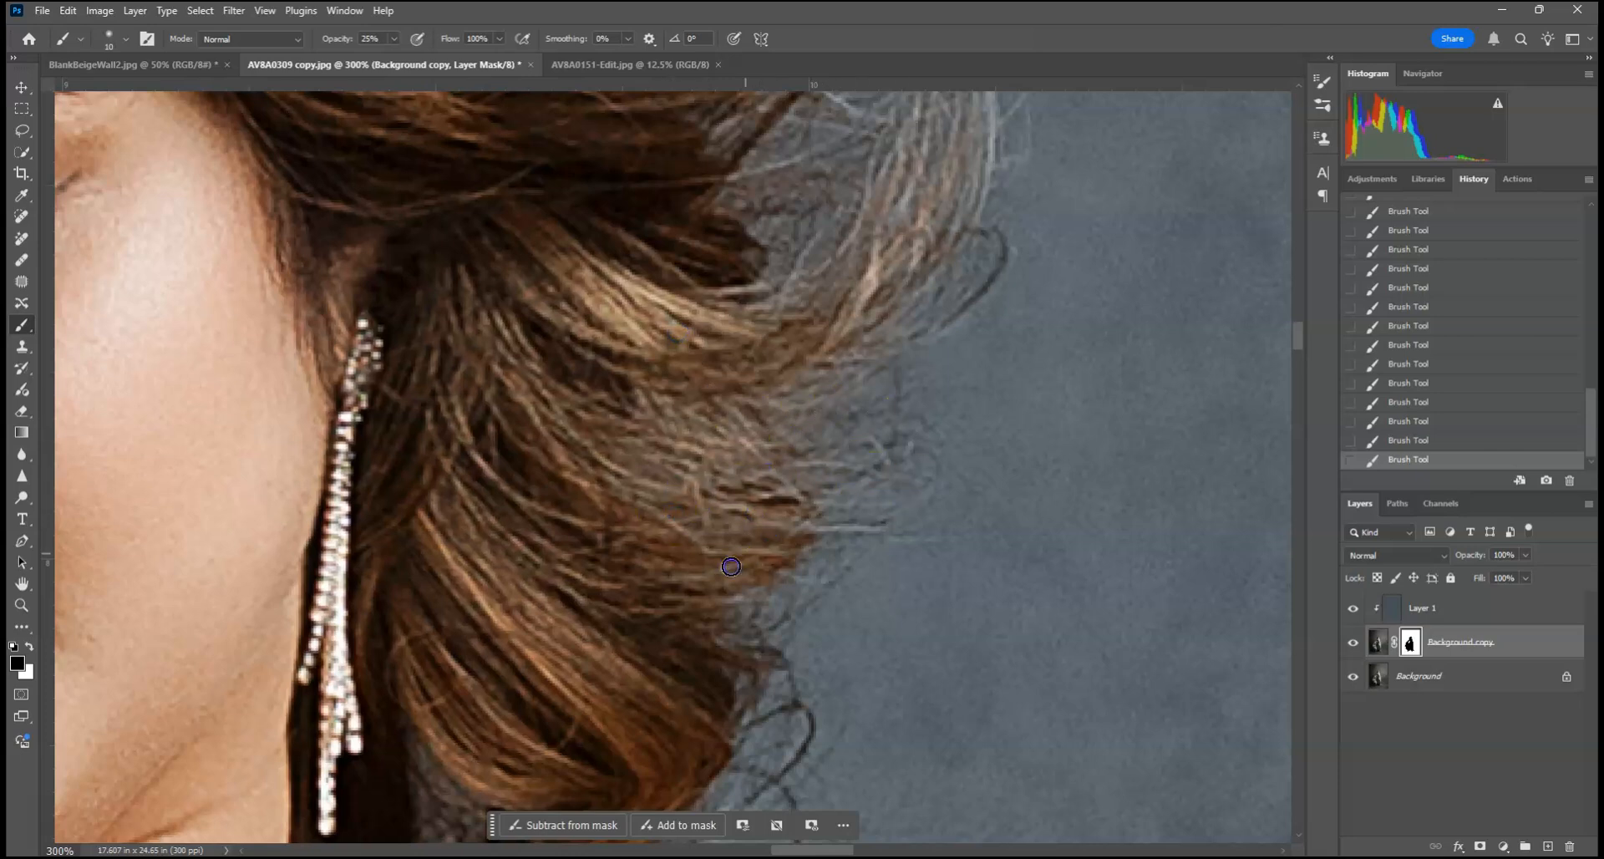
mouse_move(825, 369)
left_mouse_down()
mouse_move(931, 225)
mouse_move(885, 226)
mouse_move(852, 262)
mouse_move(718, 476)
left_mouse_up()
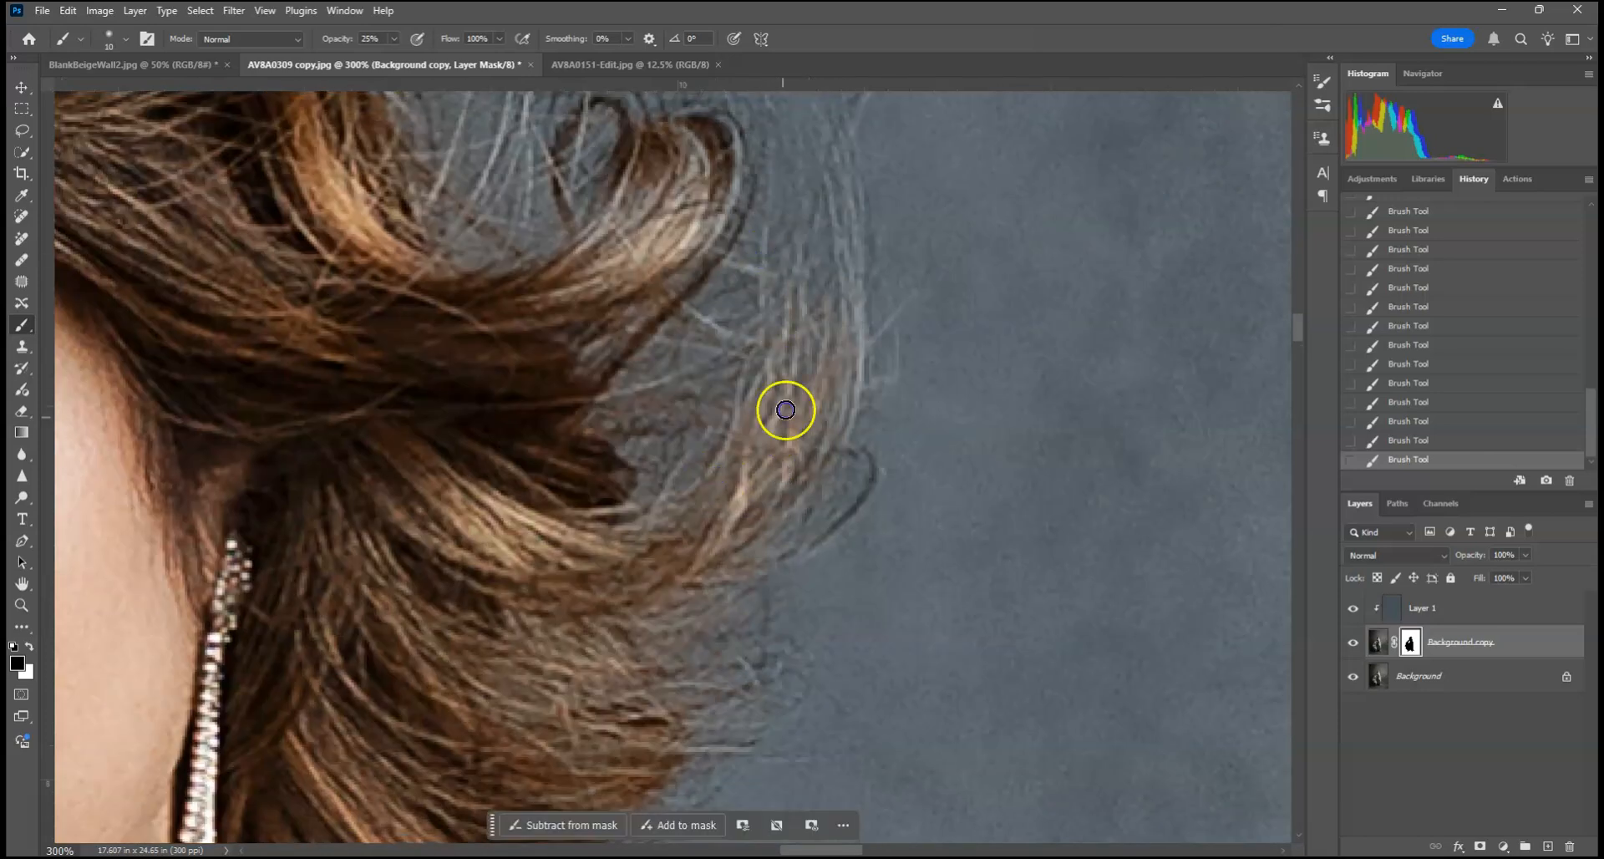
left_click_drag(810, 434, 841, 311)
left_click_drag(428, 580, 659, 206)
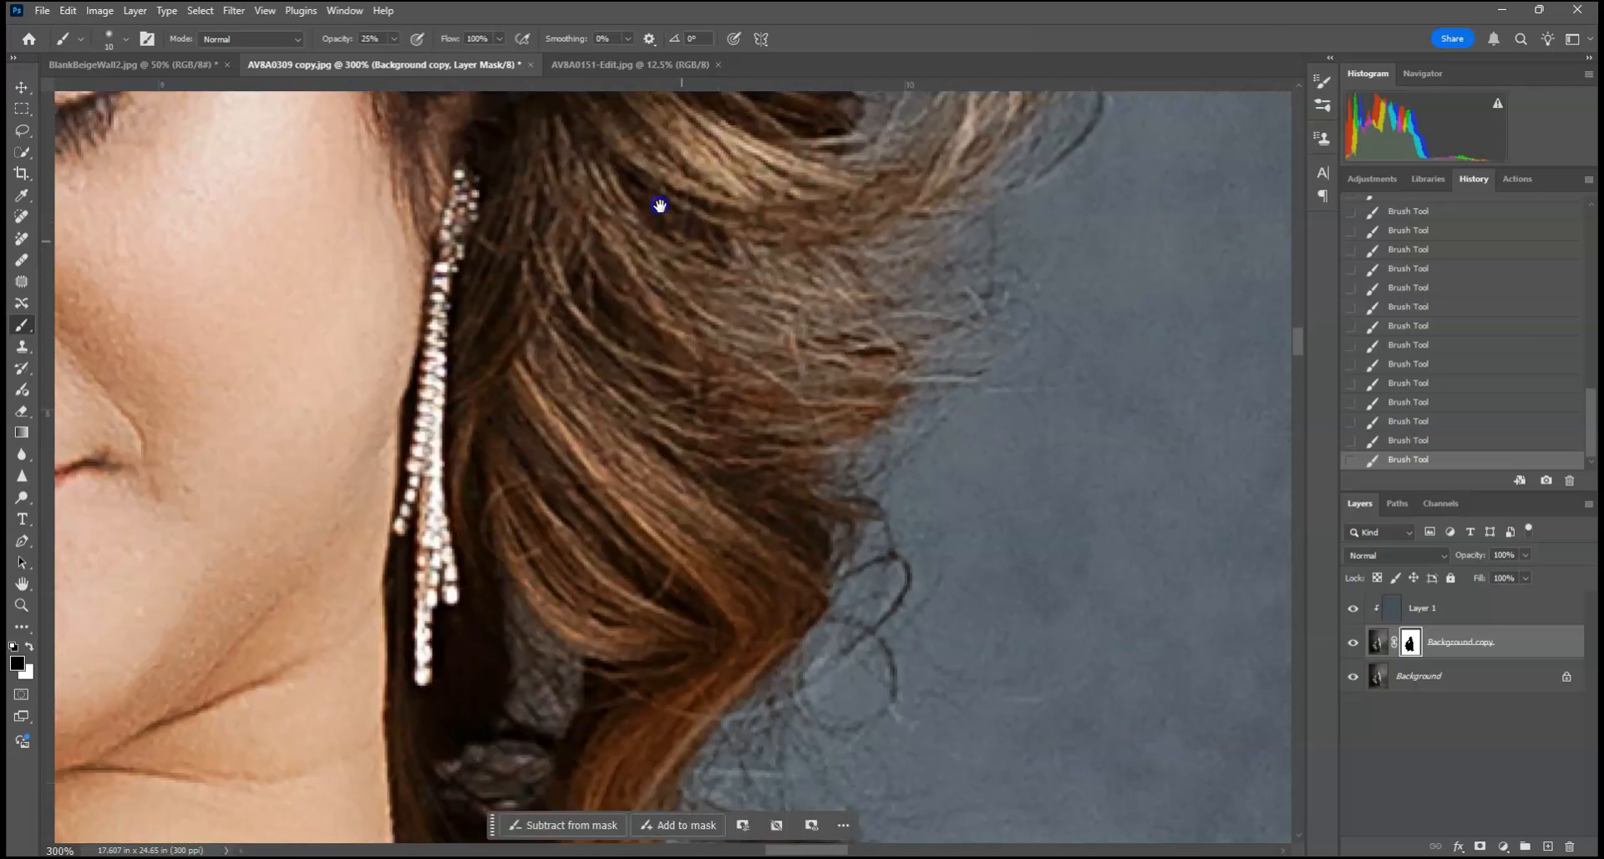
left_click_drag(780, 362, 674, 313)
Step: Build up further 25% opacity mask strokes on the long outermost wisps to restore their natural hair color
left_click_drag(985, 344, 792, 614)
left_click(833, 330)
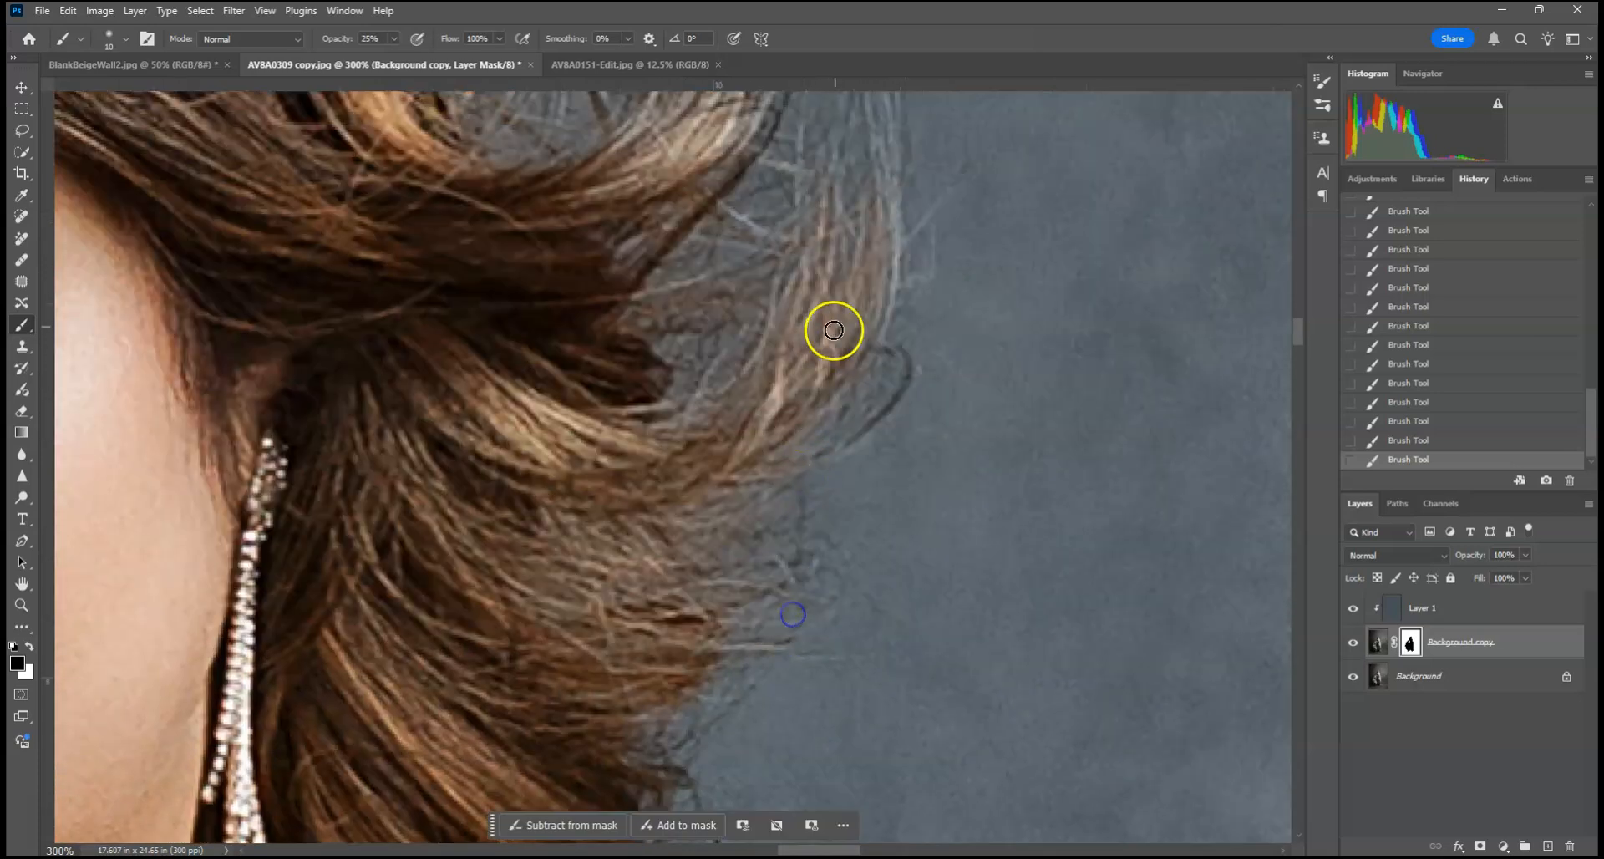
left_click(773, 341)
left_click_drag(890, 180, 860, 389)
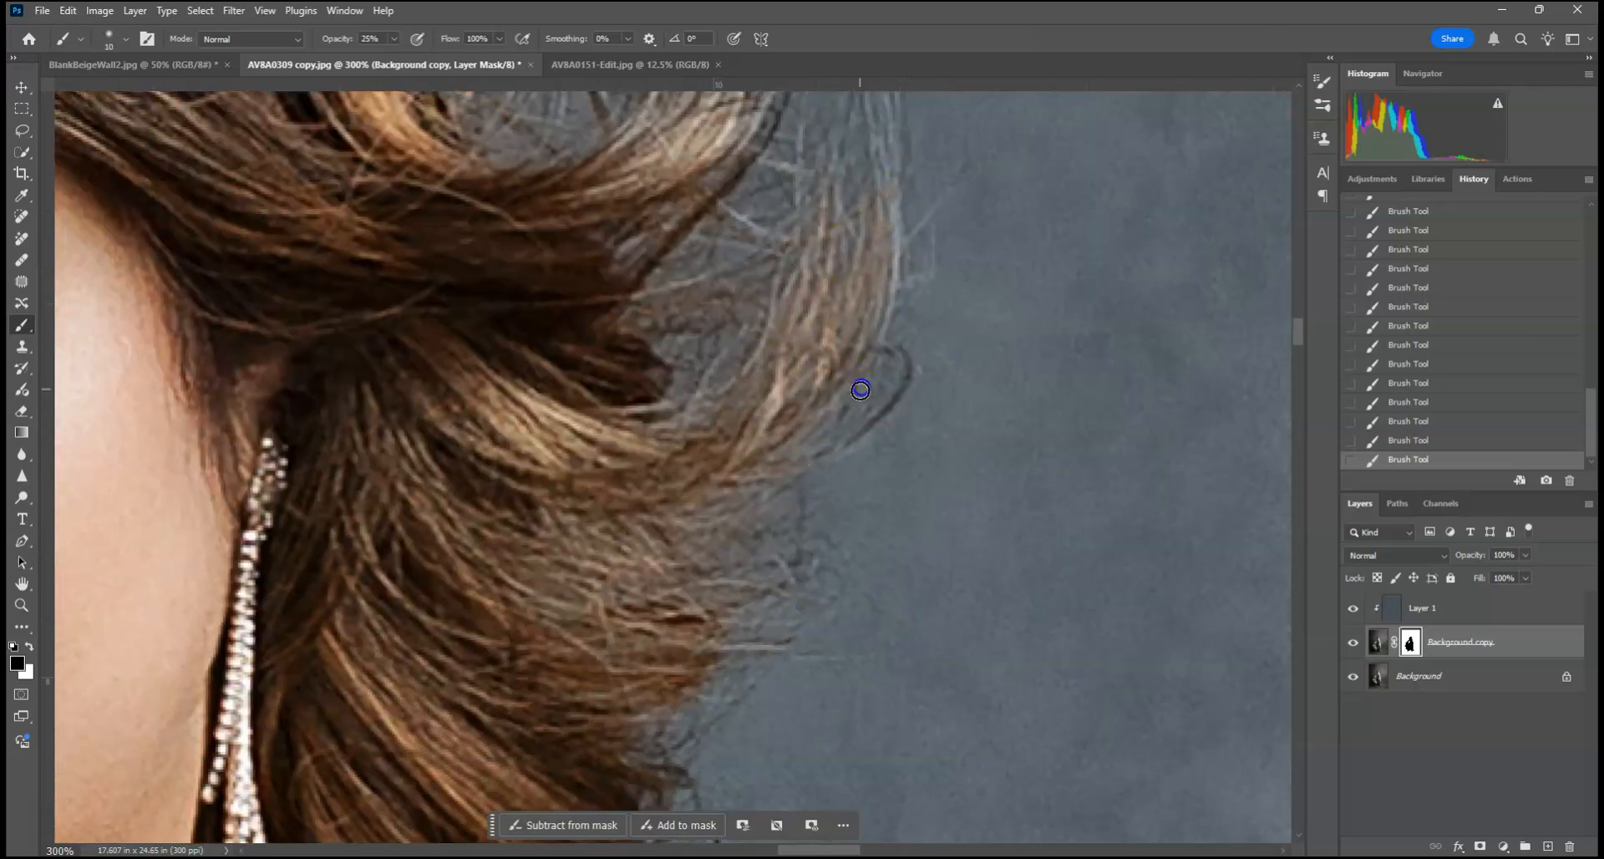
left_click_drag(1163, 376, 905, 498)
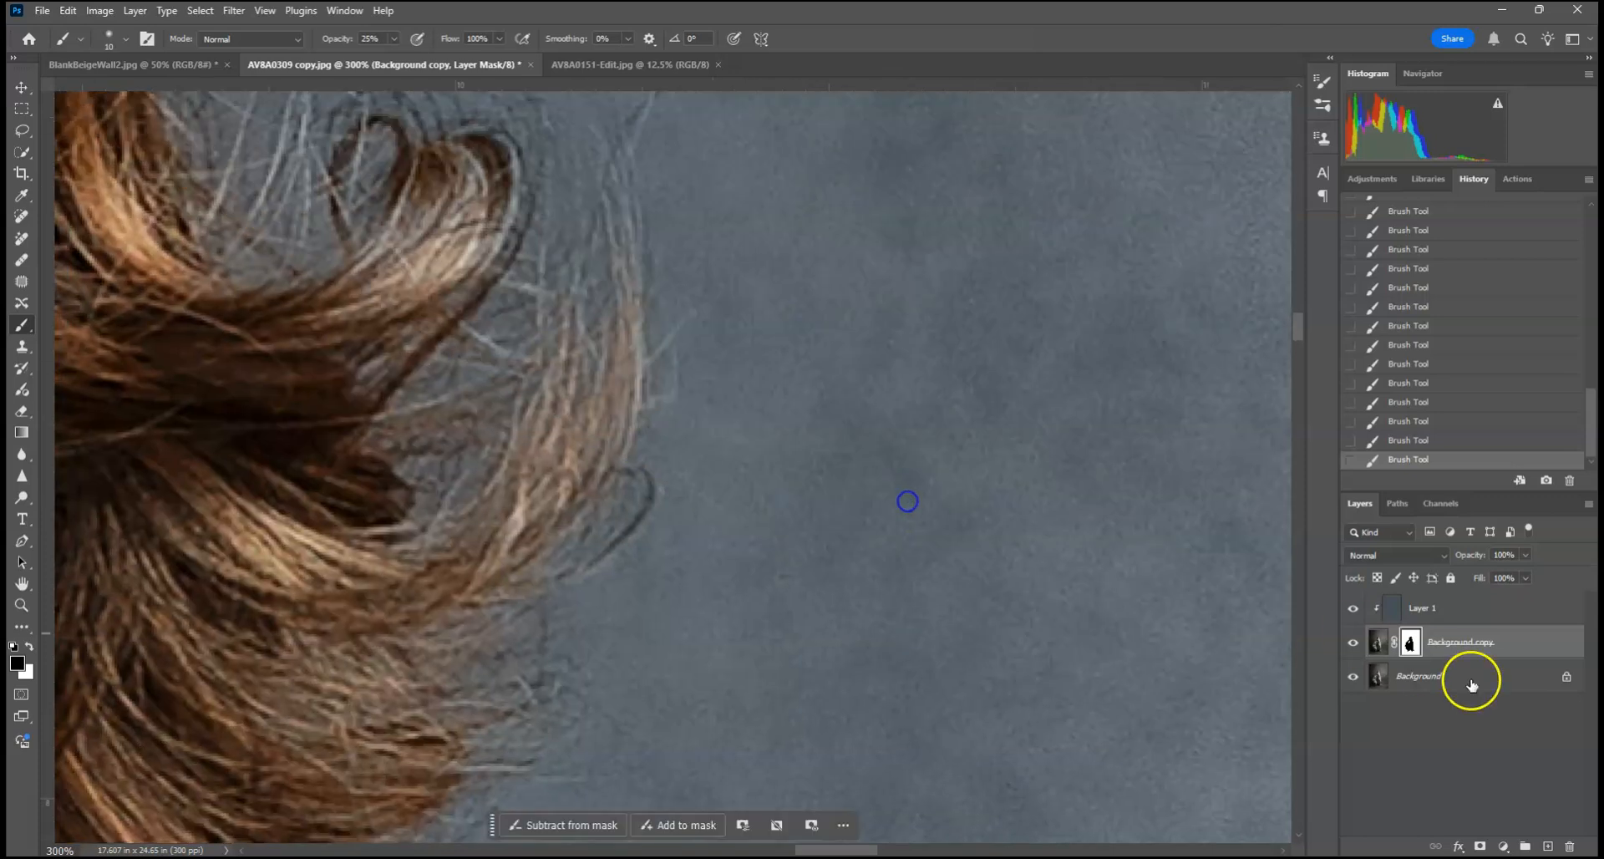
Step: Add a new layer above the clipped blue Layer 1 and set its blend mode to Color
left_click(1542, 606)
left_click(1547, 845)
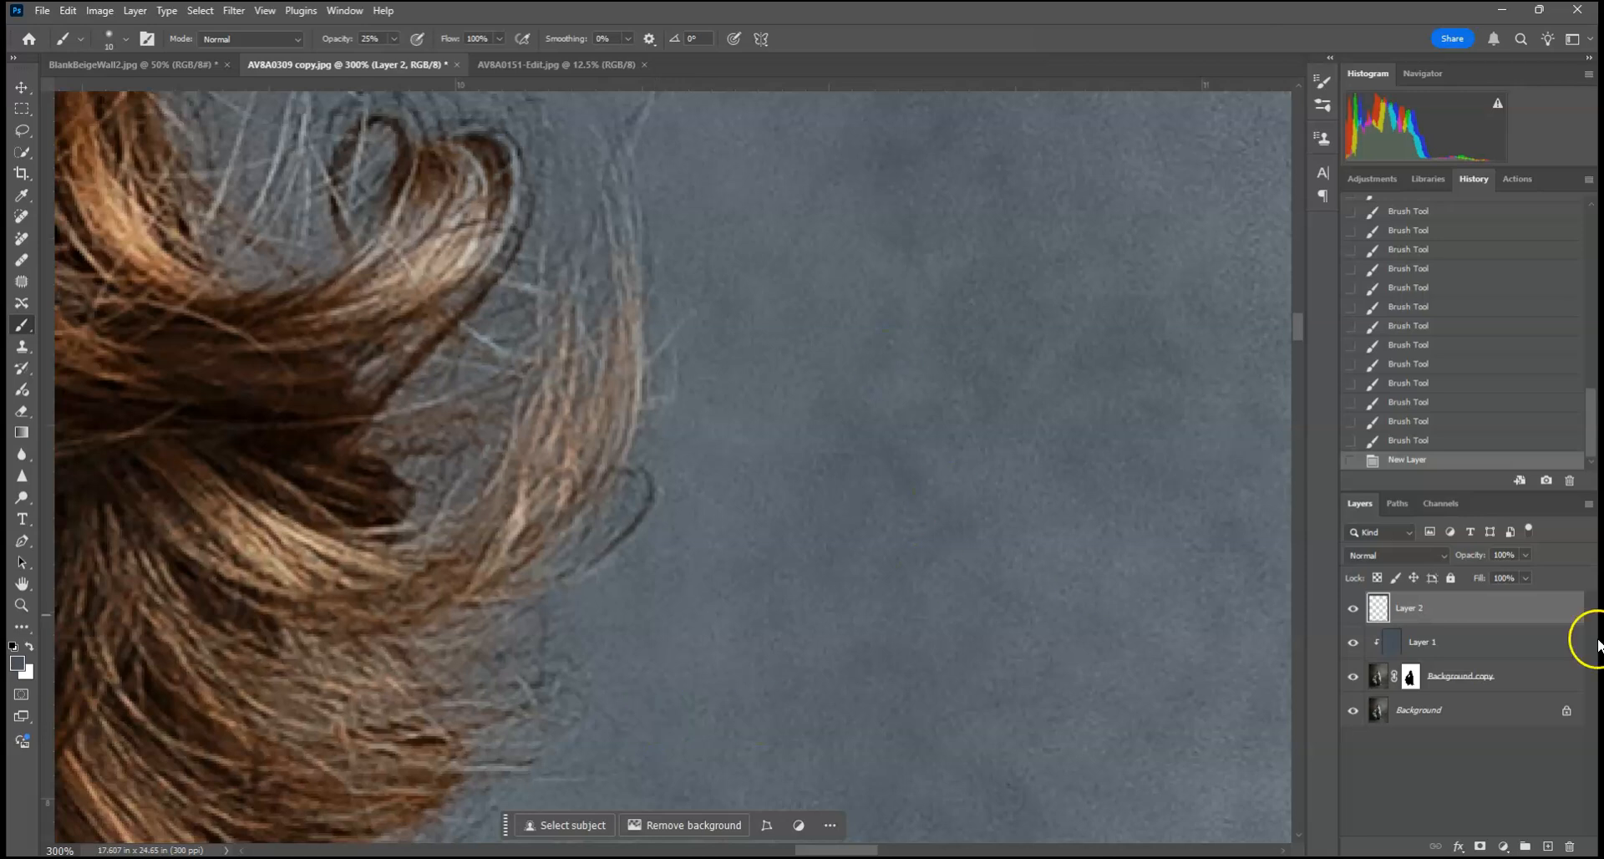
left_click(1403, 556)
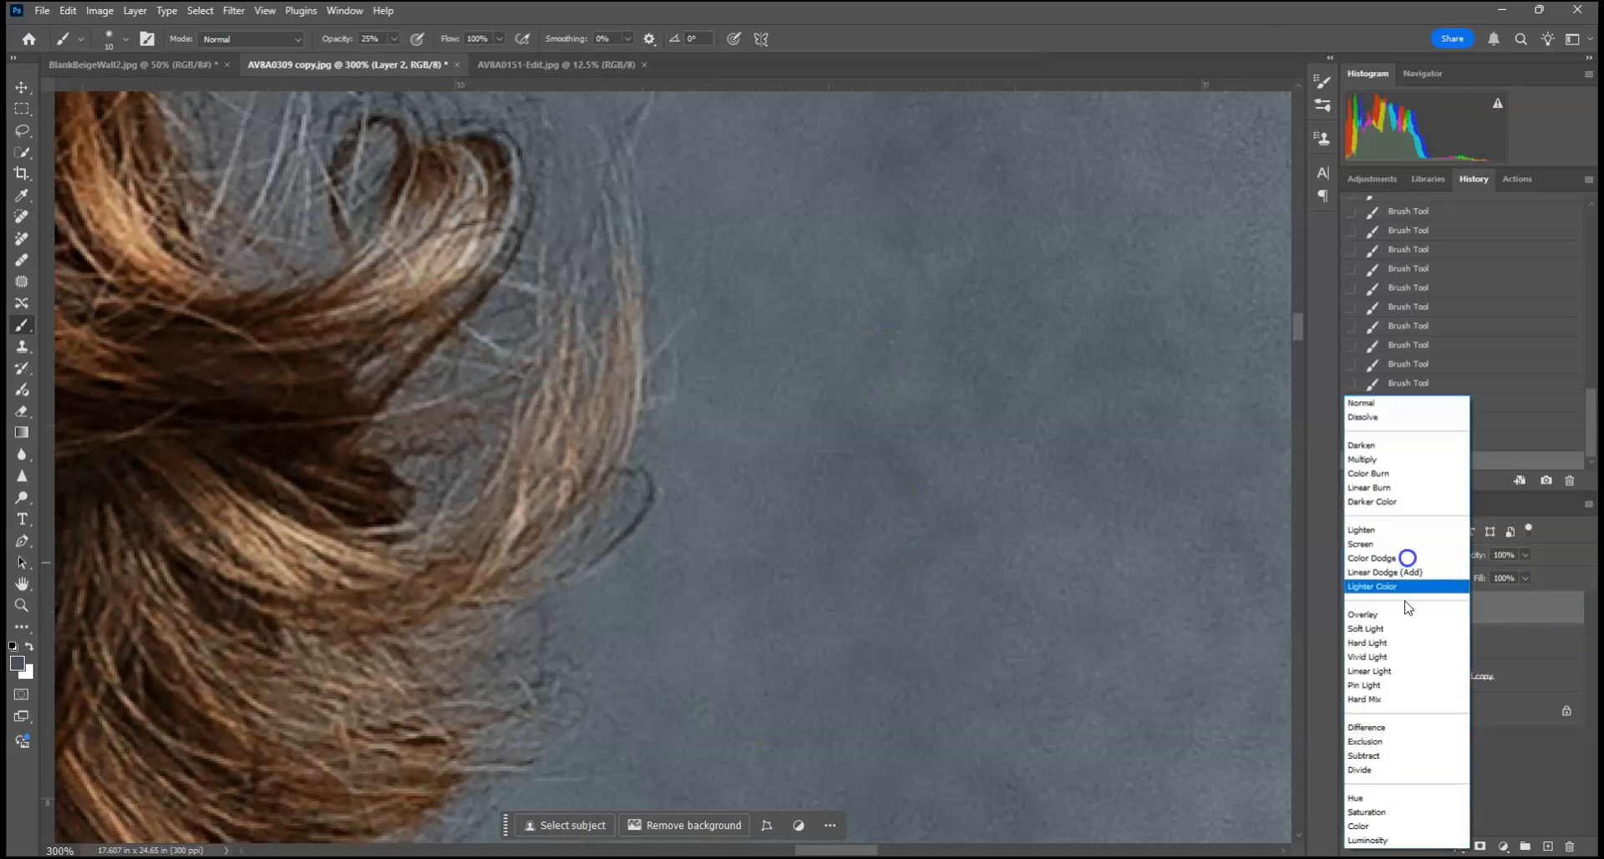
left_click(1364, 826)
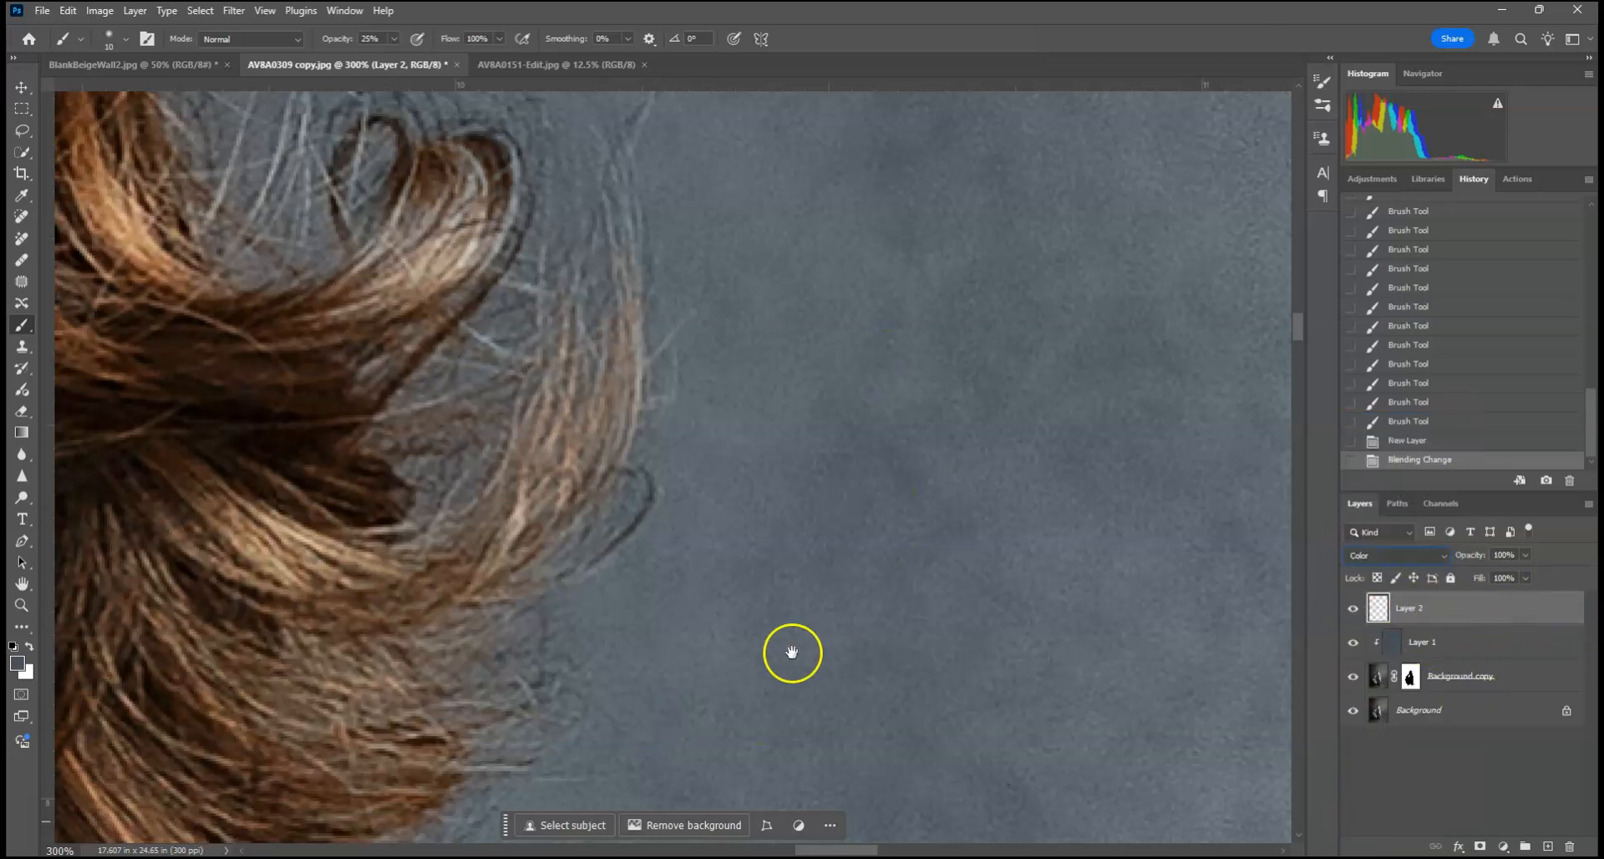
Step: Sample a warm brown from the hair and brush it at 25% opacity over the loose strands on the new Color layer
left_click_drag(791, 651, 1092, 561)
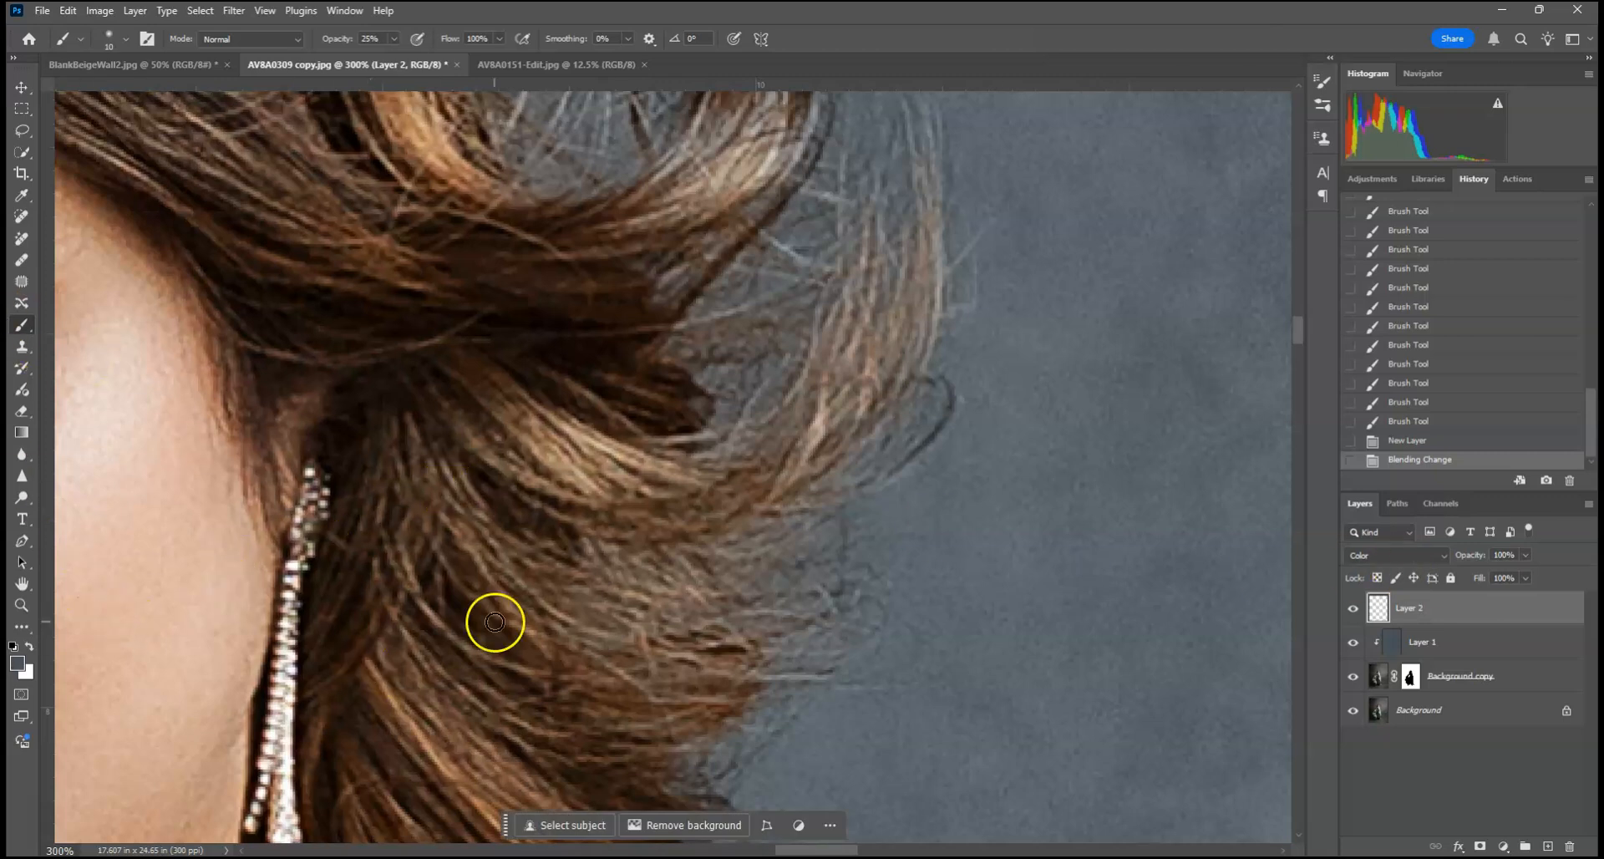
left_click(593, 339, "alt")
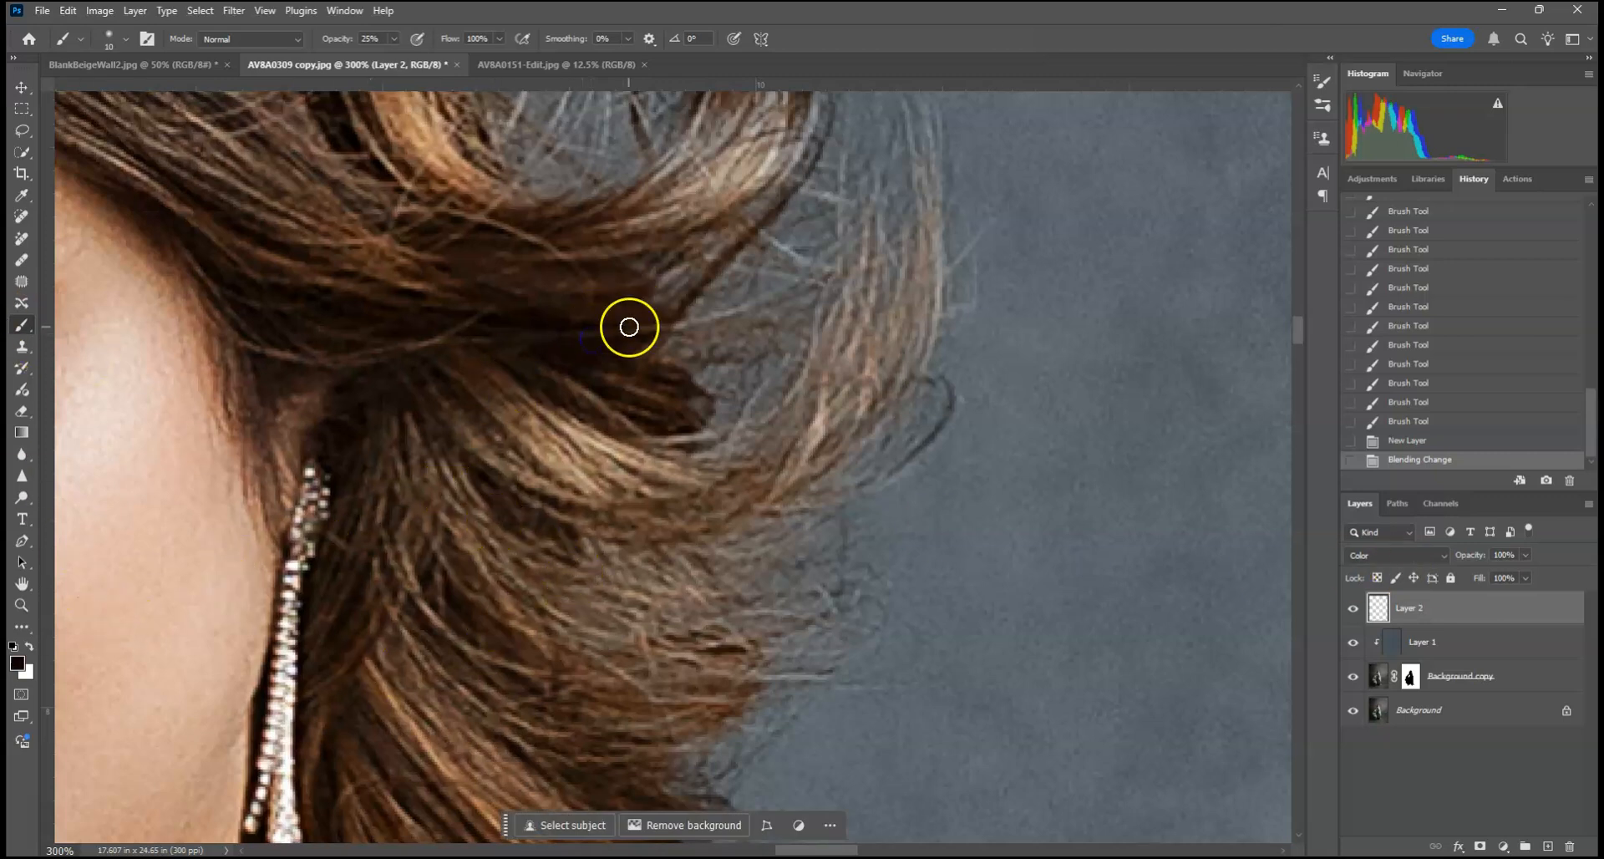
left_click(683, 417, "alt")
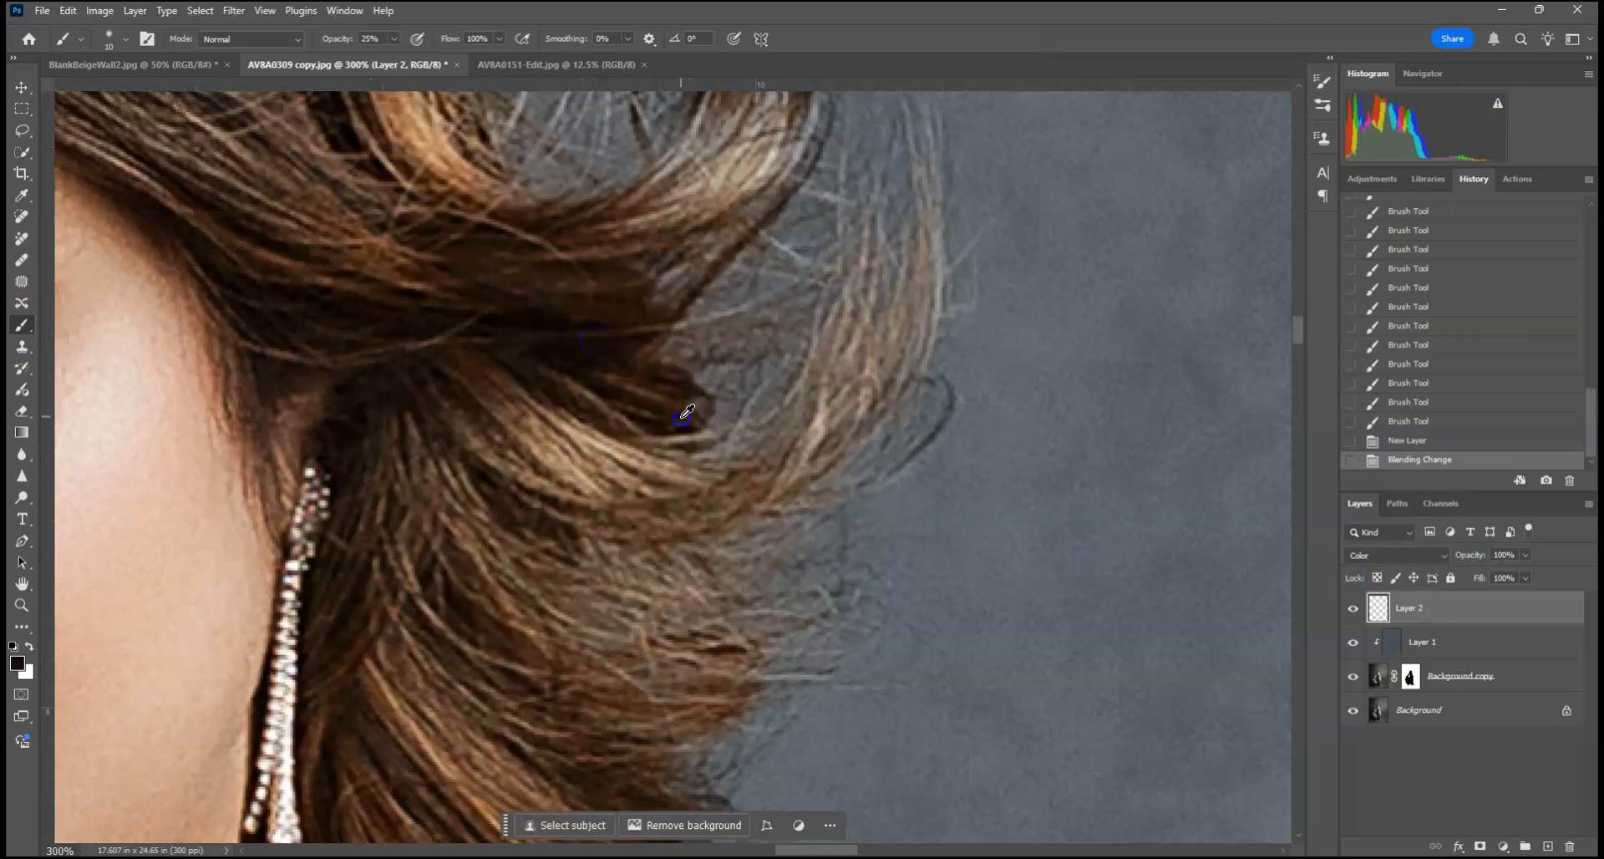
left_click(1484, 685)
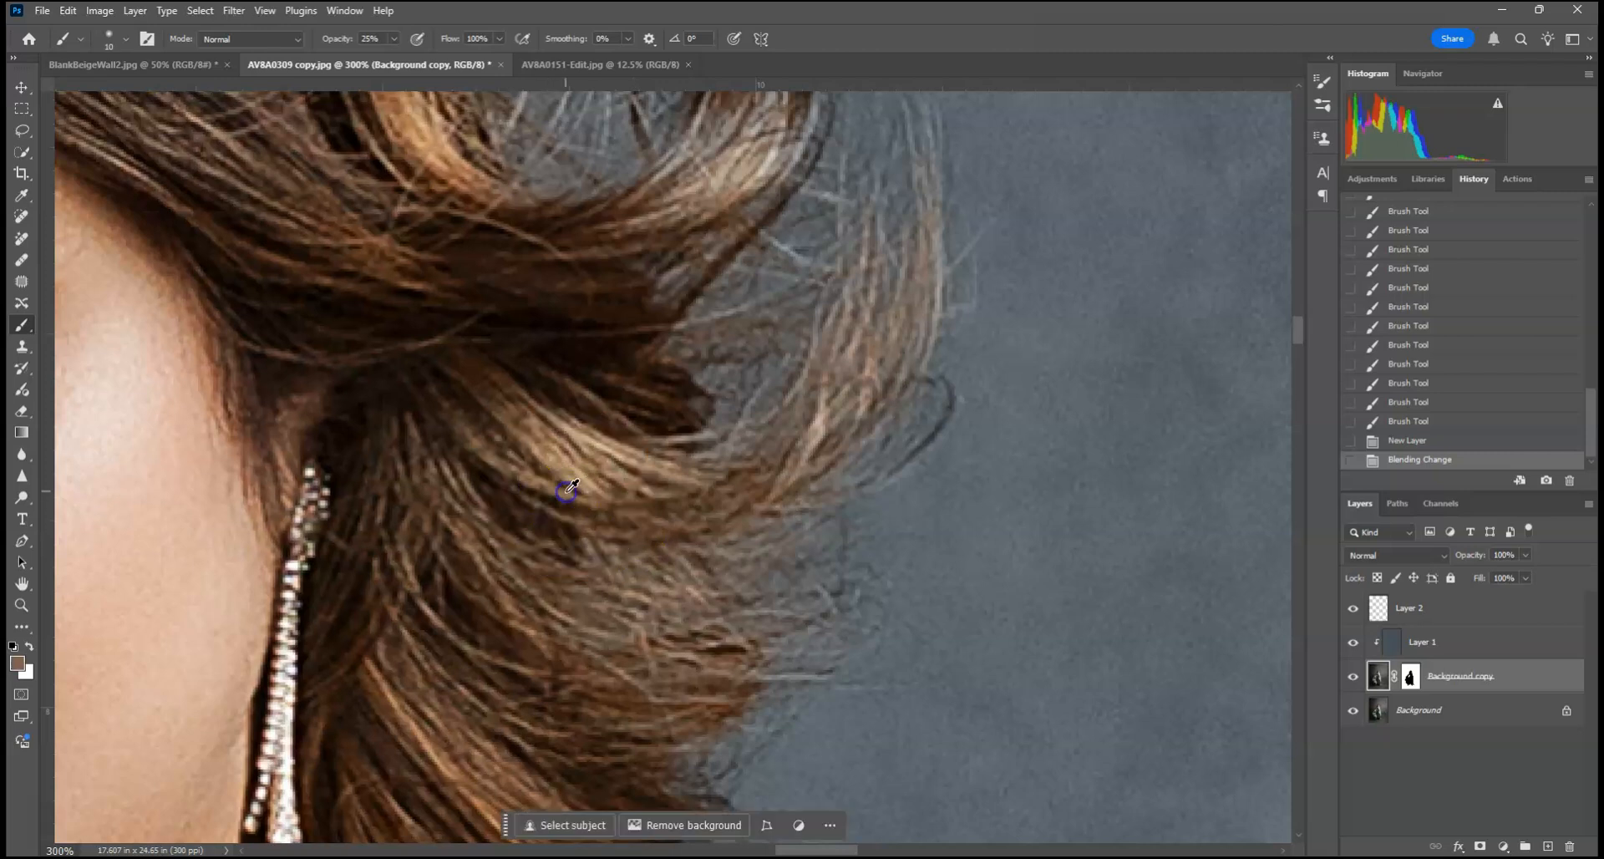
left_click(1462, 608)
left_click_drag(711, 482, 746, 461)
left_click_drag(724, 472, 788, 407)
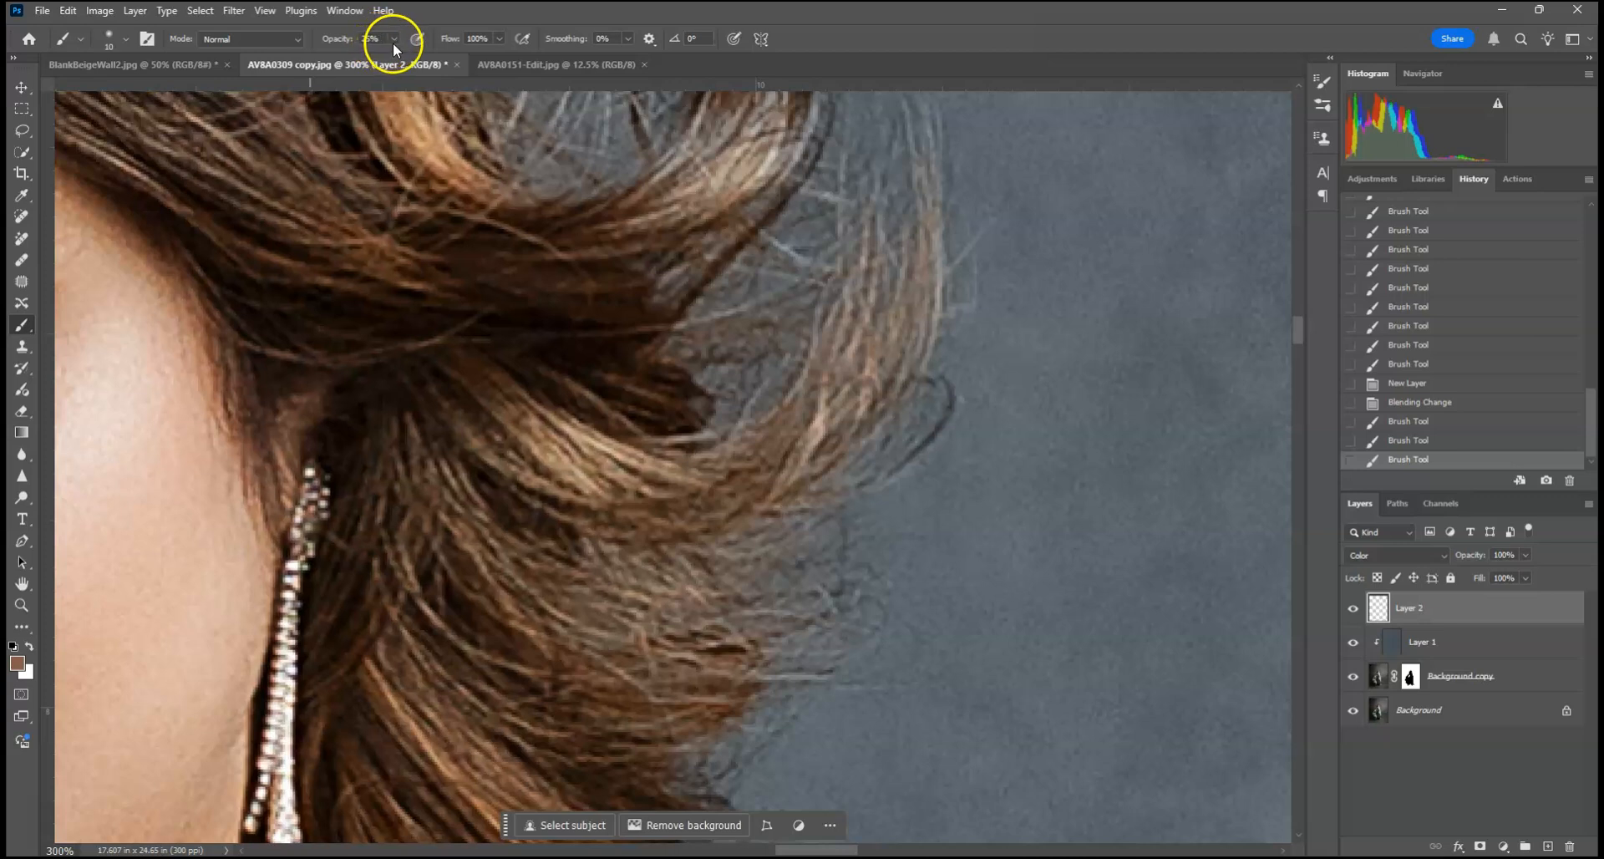
Step: Raise the brush opacity to 75% and paint the sampled brown over the loose locks and outer curl beside the earring
left_click_drag(431, 57, 432, 58)
left_click_drag(726, 431, 800, 358)
left_click_drag(687, 451, 789, 393)
mouse_move(803, 407)
left_mouse_down()
mouse_move(738, 451)
mouse_move(806, 399)
left_mouse_up()
mouse_move(802, 418)
left_mouse_down()
mouse_move(866, 380)
mouse_move(905, 326)
mouse_move(784, 440)
mouse_move(813, 493)
mouse_move(850, 456)
left_mouse_up()
left_click_drag(844, 321, 641, 359)
mouse_move(781, 353)
left_mouse_down()
mouse_move(648, 438)
mouse_move(816, 264)
mouse_move(735, 451)
mouse_move(846, 166)
mouse_move(794, 572)
mouse_move(699, 551)
mouse_move(711, 528)
mouse_move(824, 490)
left_mouse_up()
mouse_move(727, 623)
left_mouse_down()
mouse_move(780, 423)
mouse_move(703, 415)
left_mouse_up()
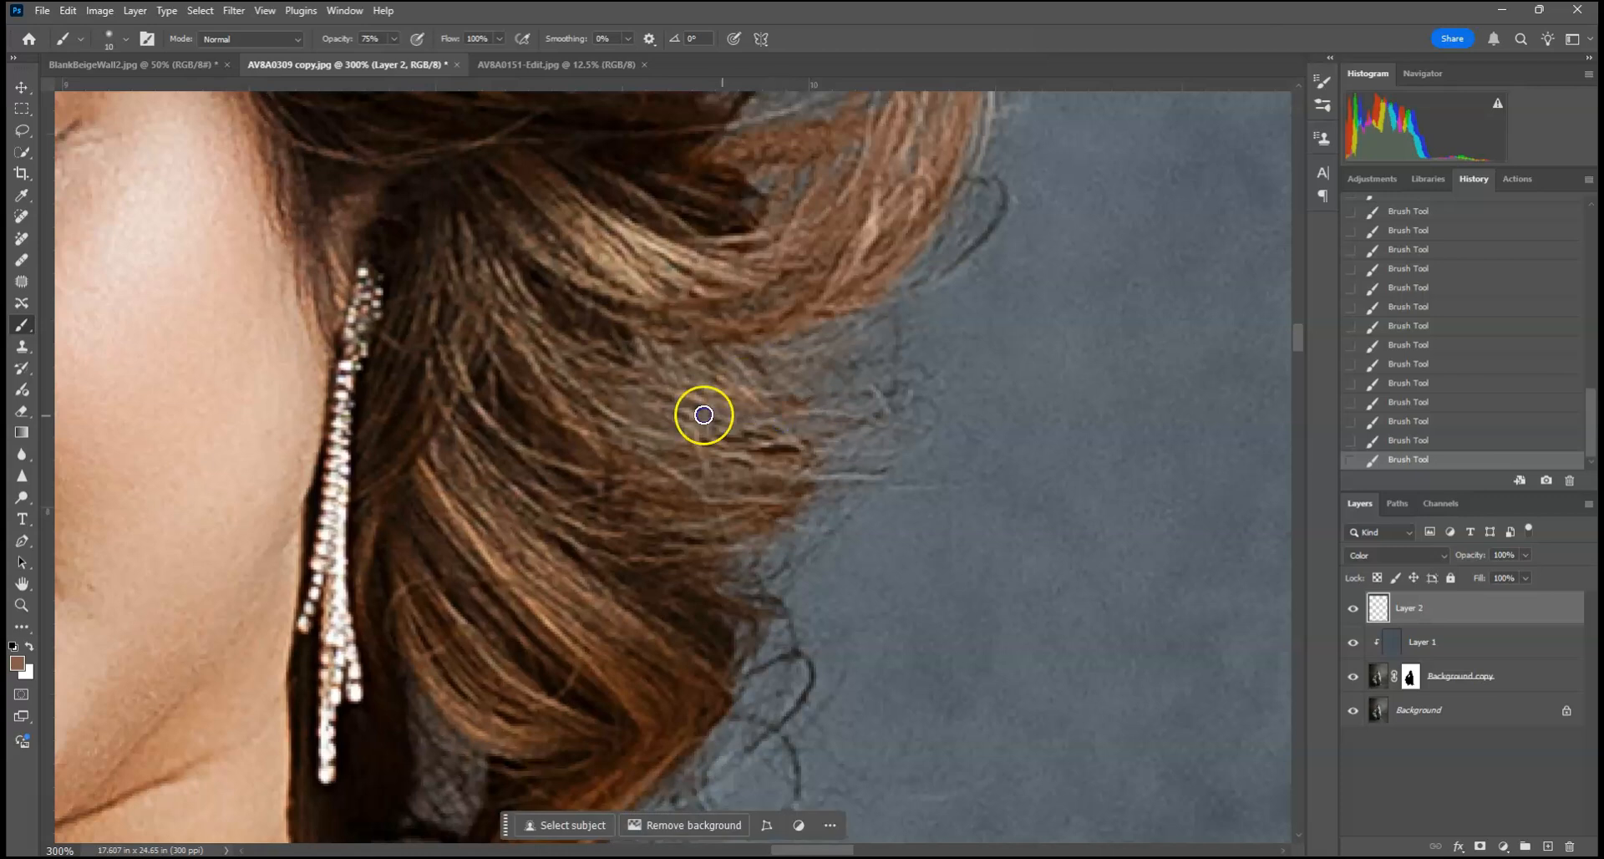
scroll(830, 448, "up", 1)
key("ctrl+0")
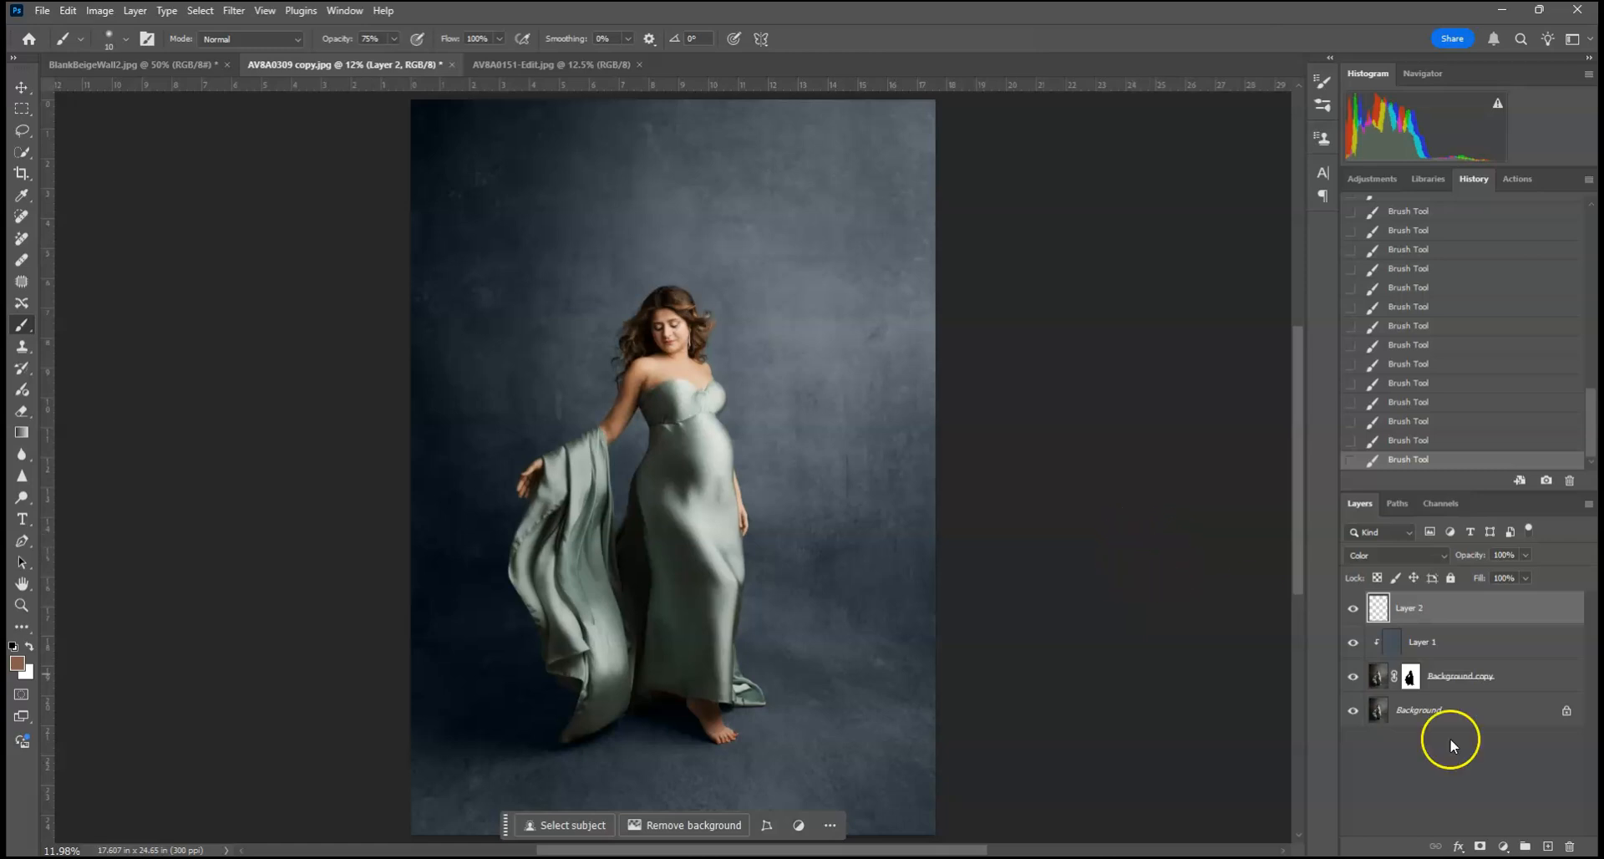
left_click(1501, 847)
left_click(1090, 619)
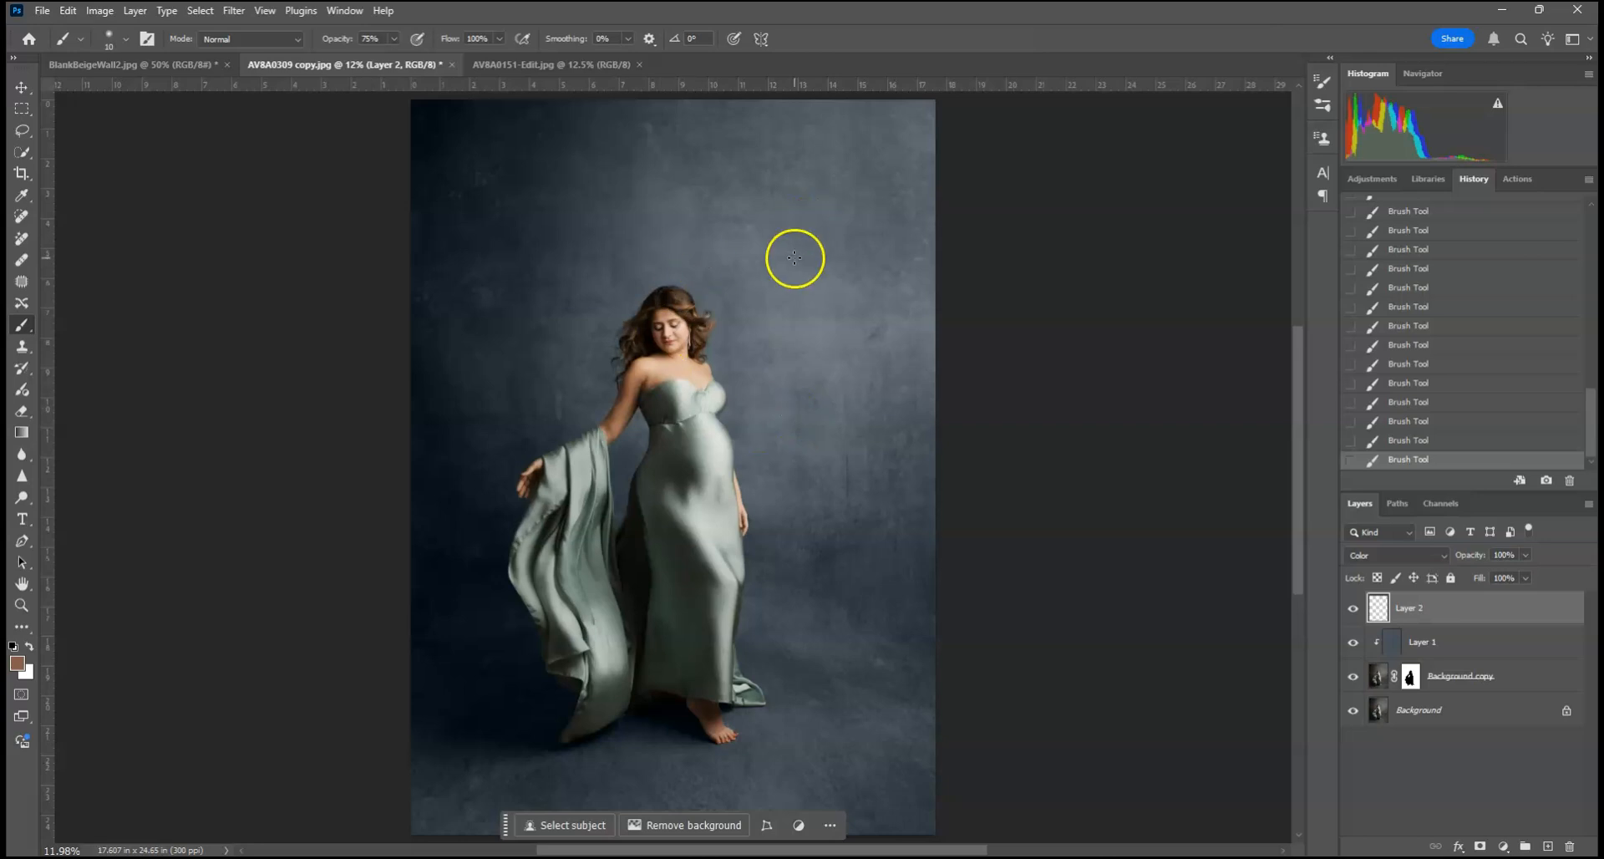
Step: Switch to the newborn image AV8A0151-Edit.jpg, run the ColorChange action on it and continue past its instruction message
left_click(565, 65)
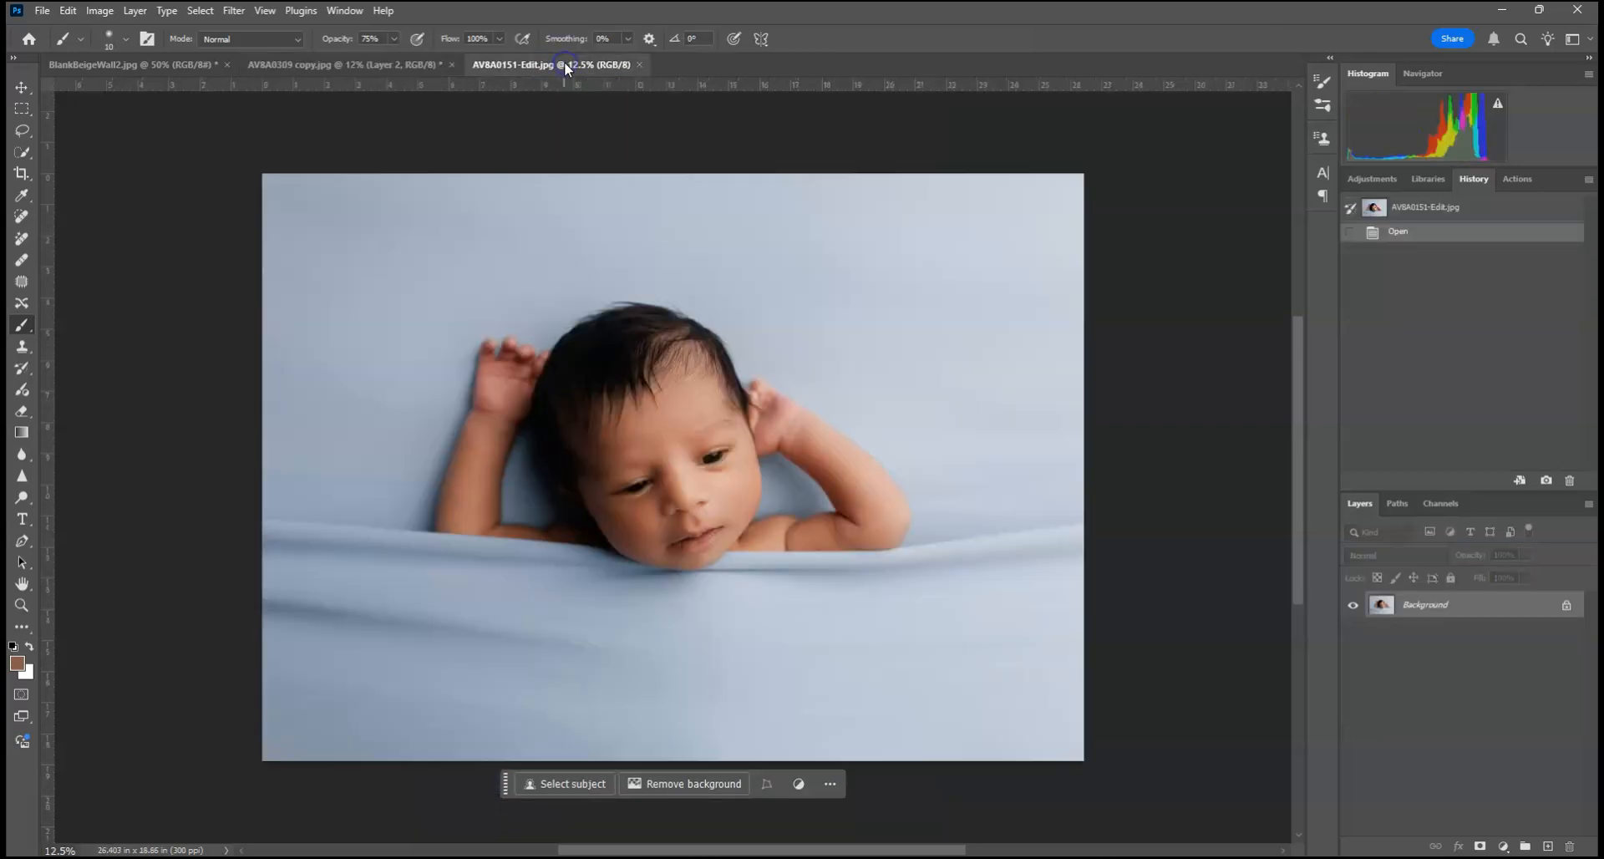
left_click(1513, 179)
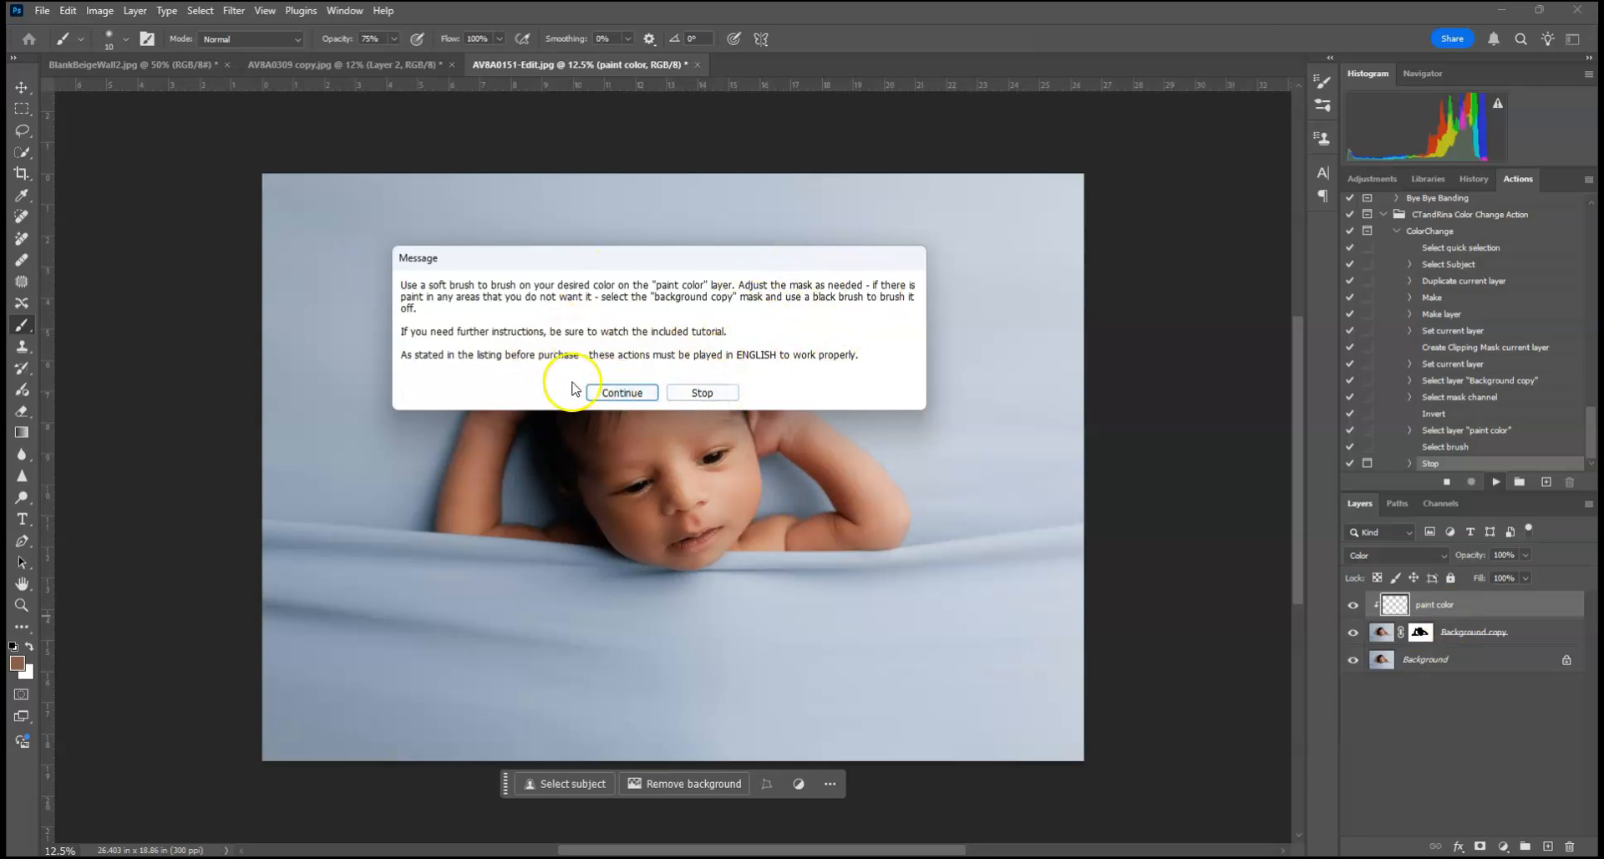
left_click(636, 393)
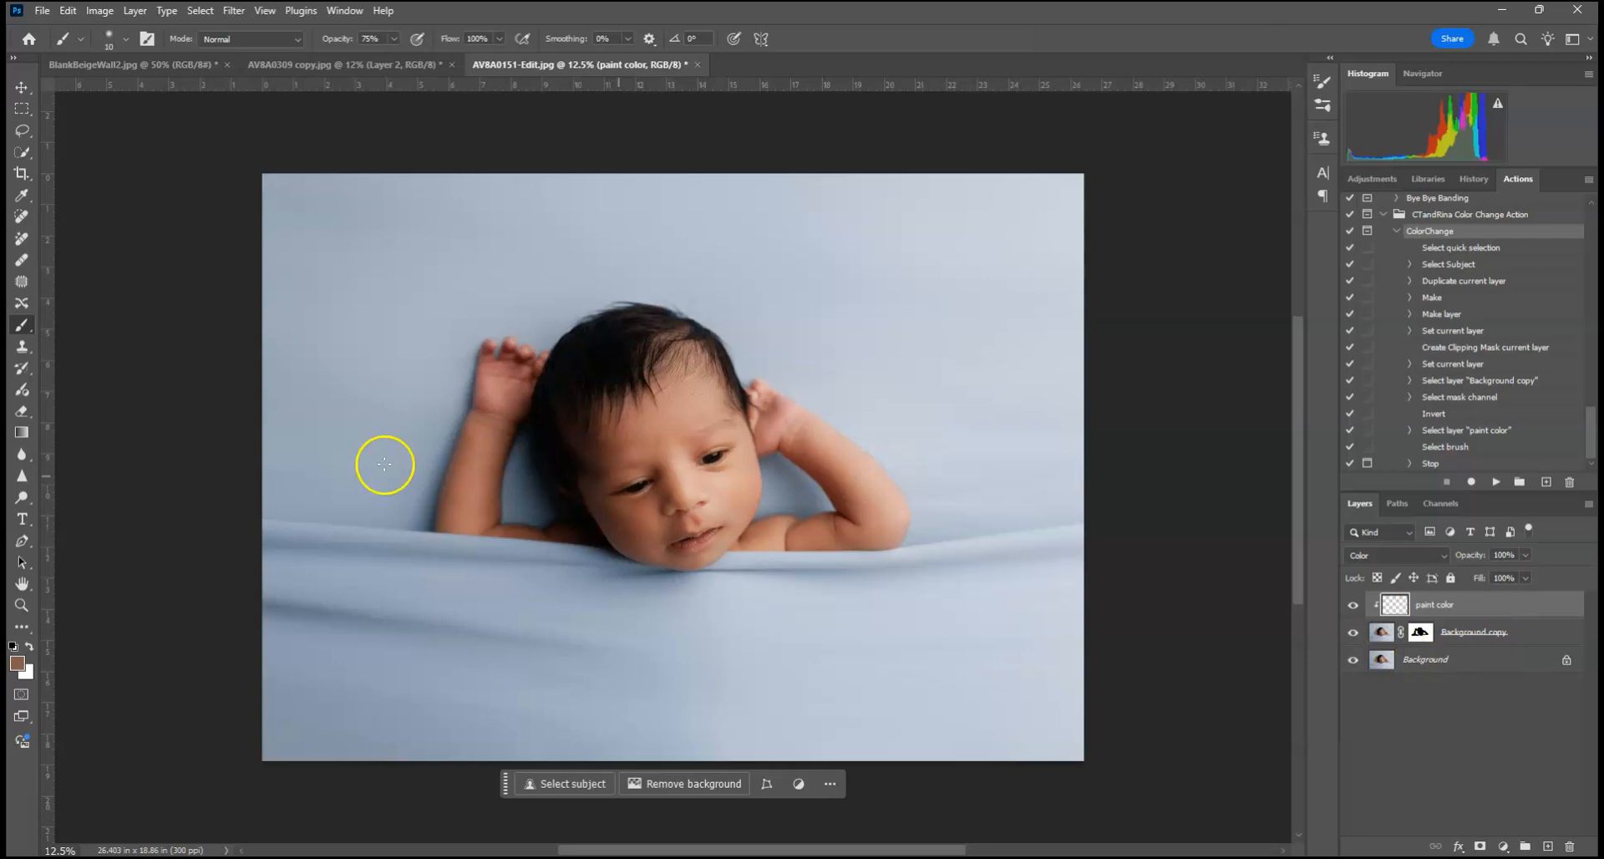
Step: Sample the blanket's blue as the foreground color and shift its hue to 130° for a soft green, 9bb9a0
left_click(17, 664)
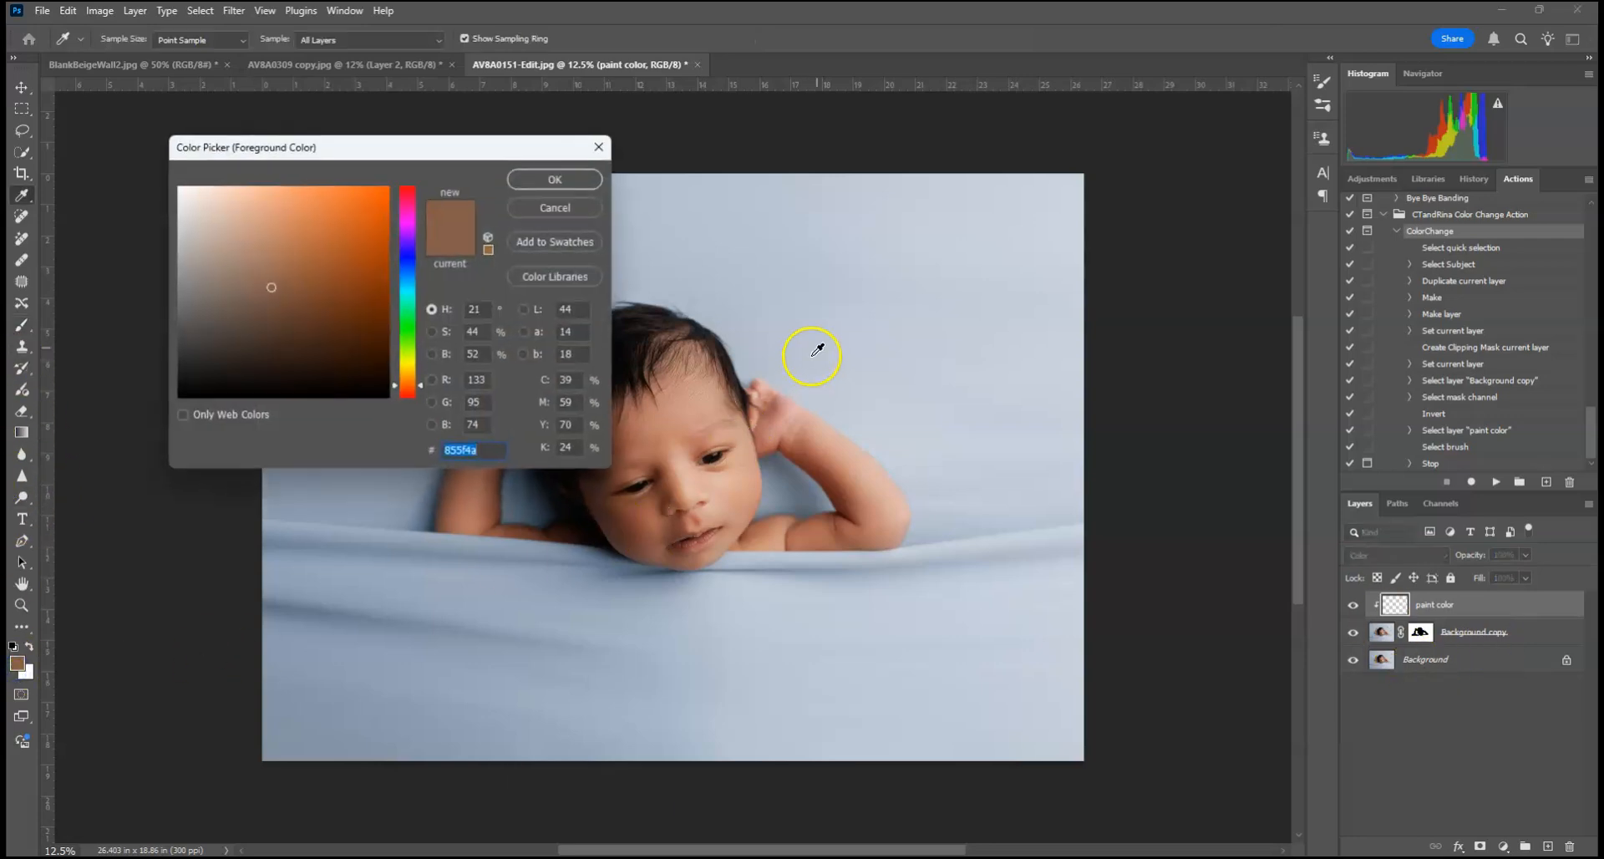
left_click(873, 286)
left_click(495, 615)
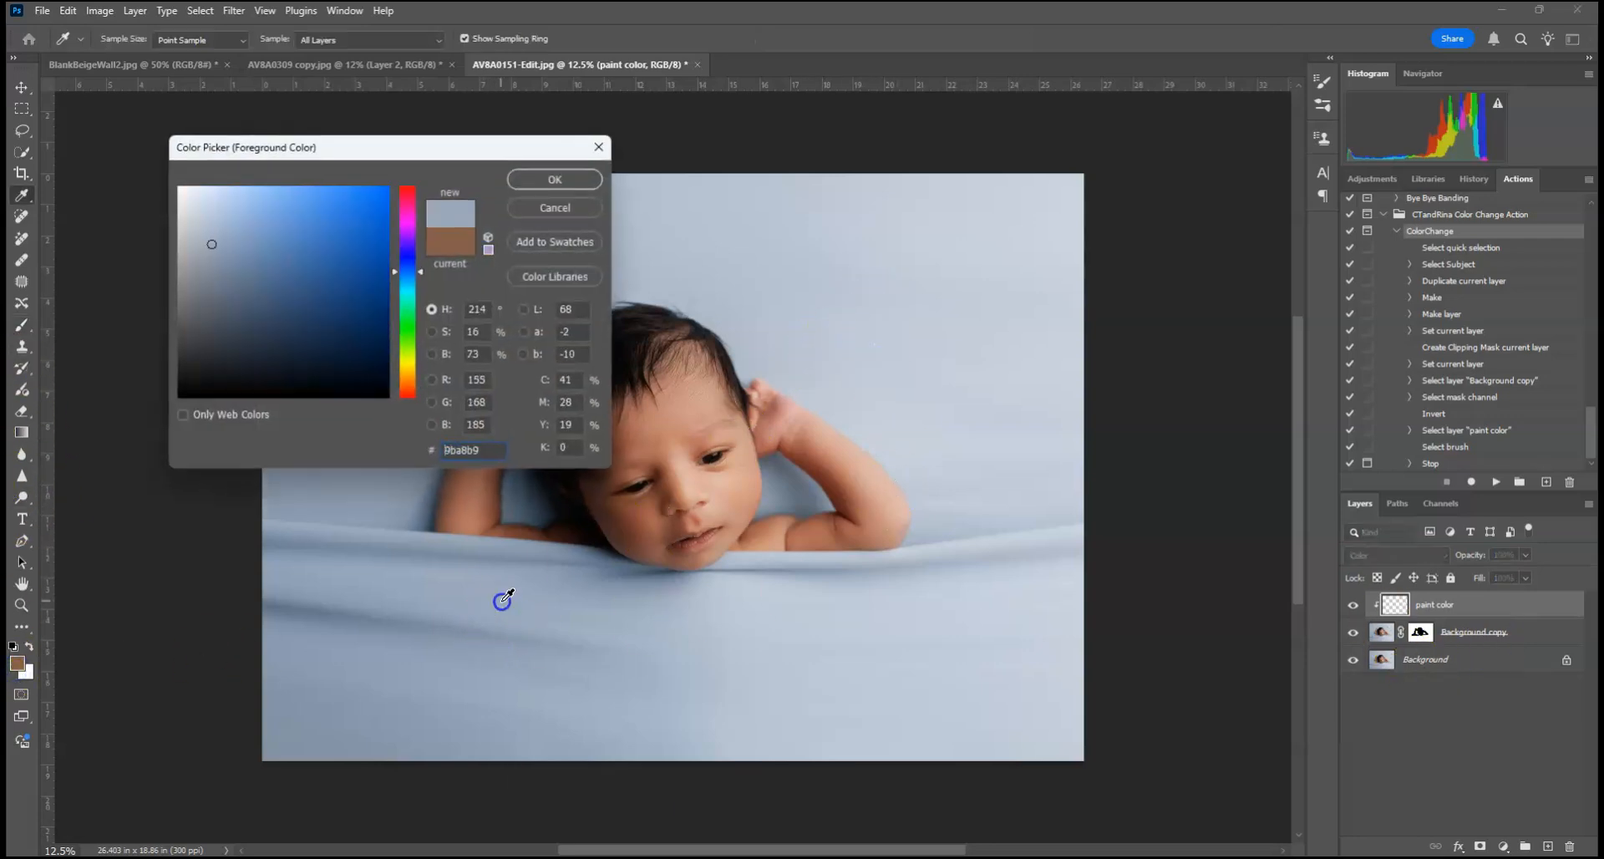
left_click(399, 322)
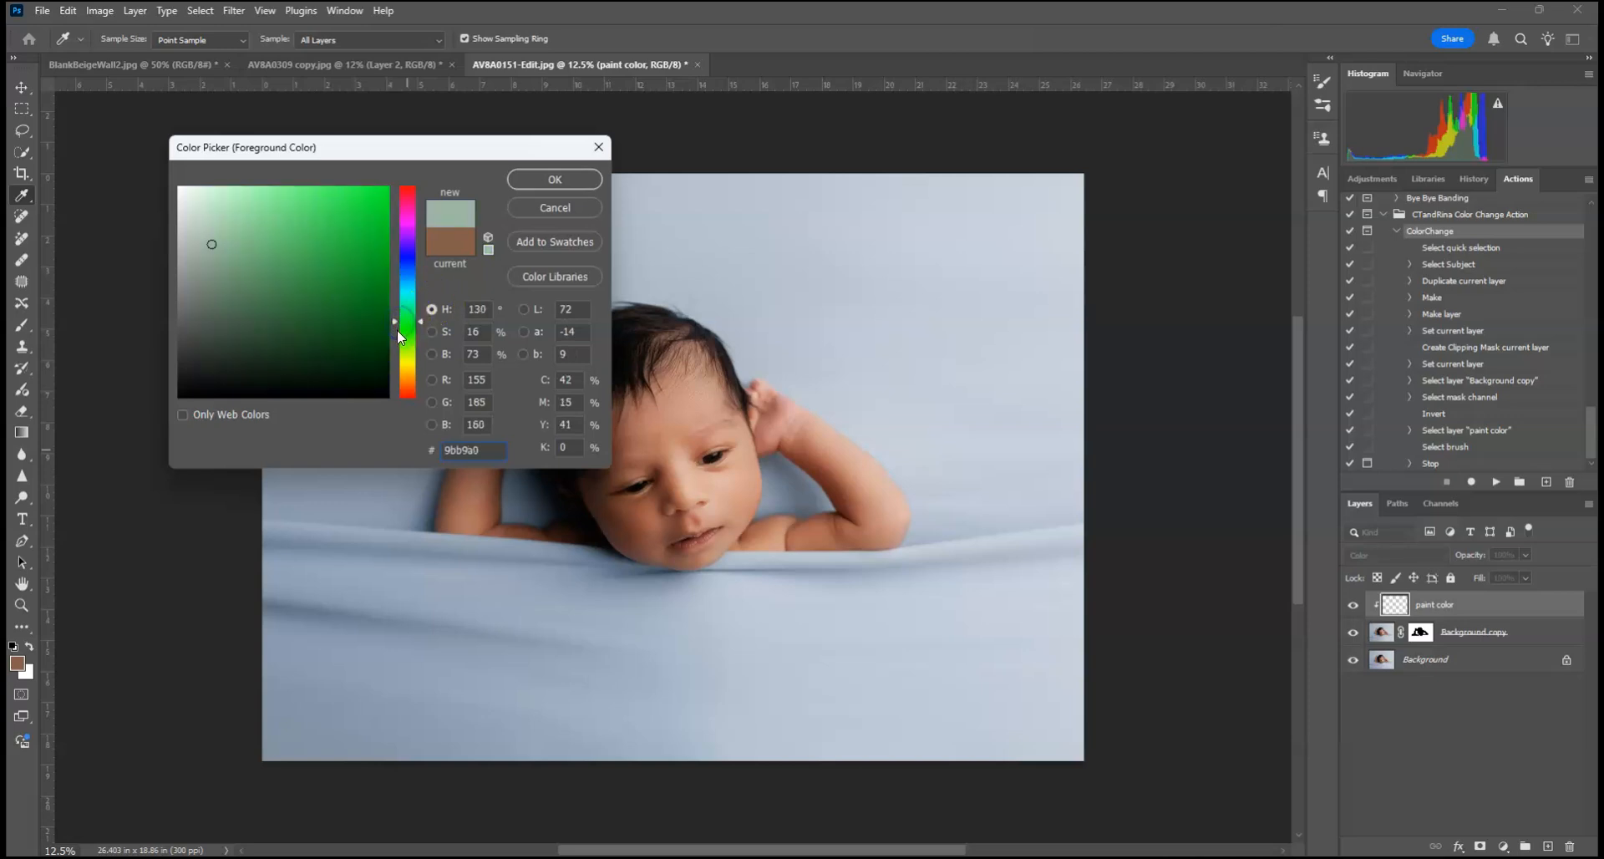
left_click(571, 179)
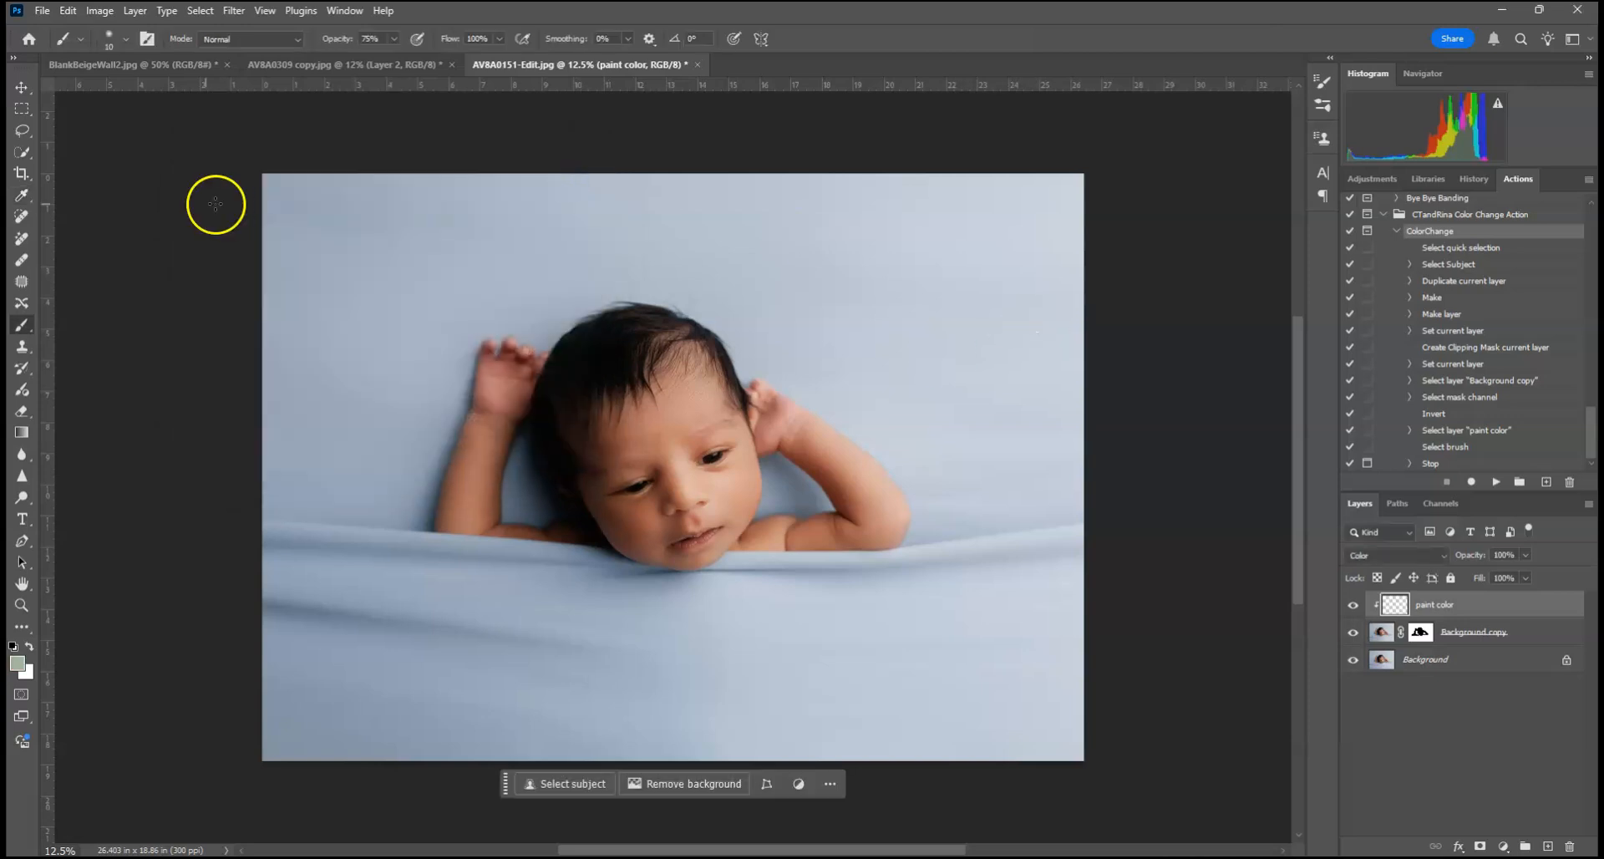
Step: Set the soft round brush to 1457 px at 100% opacity and paint green over the blanket on the paint color layer
left_click(110, 38)
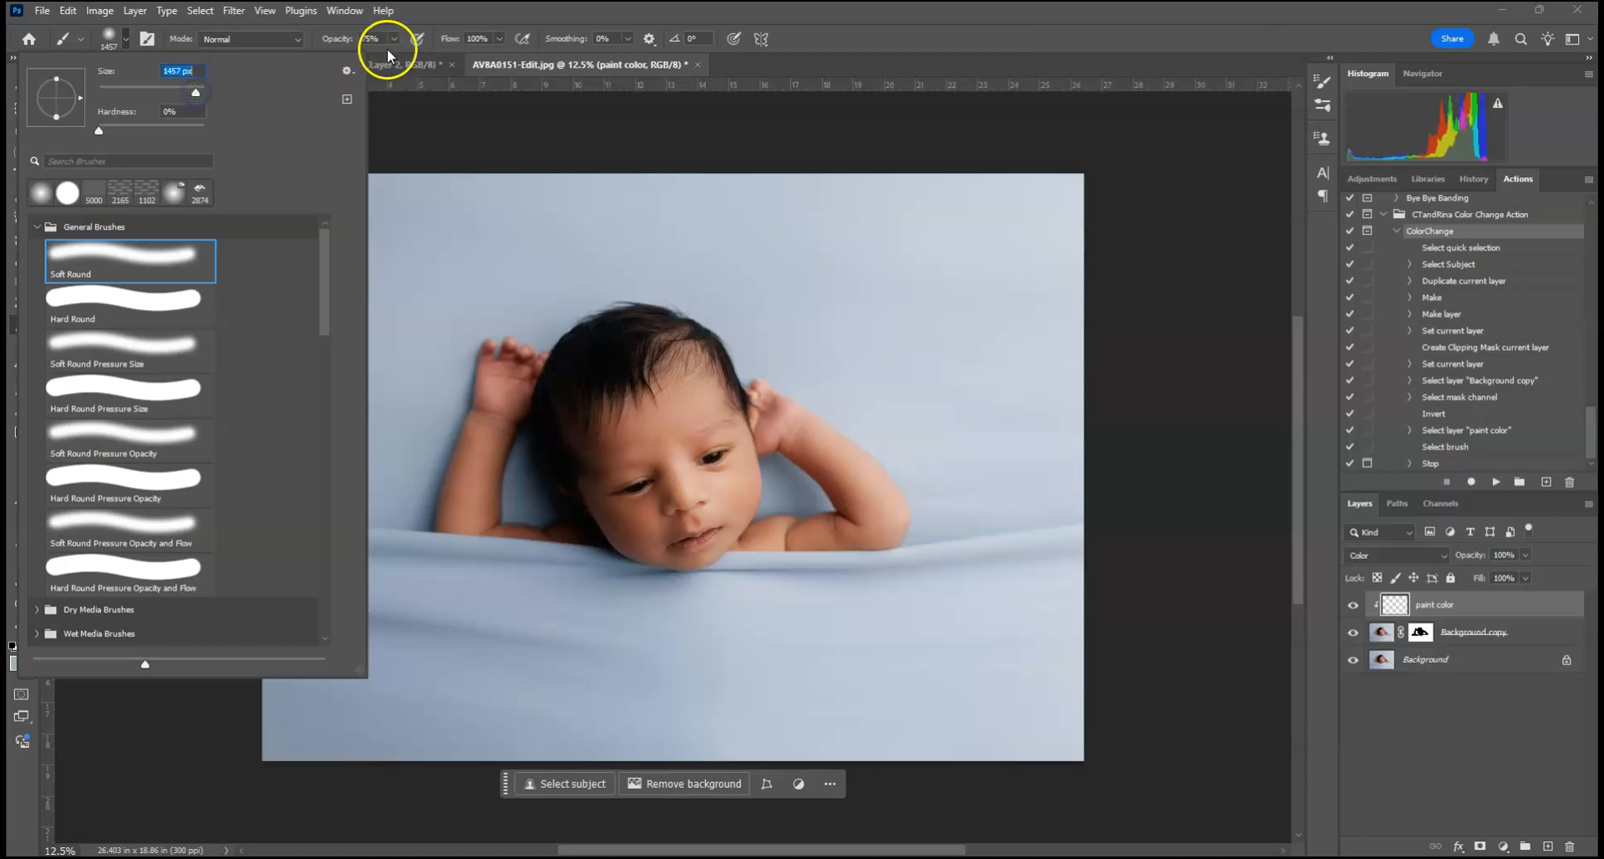
left_click(393, 39)
mouse_move(1040, 212)
left_mouse_down()
mouse_move(79, 286)
mouse_move(1301, 182)
left_mouse_up()
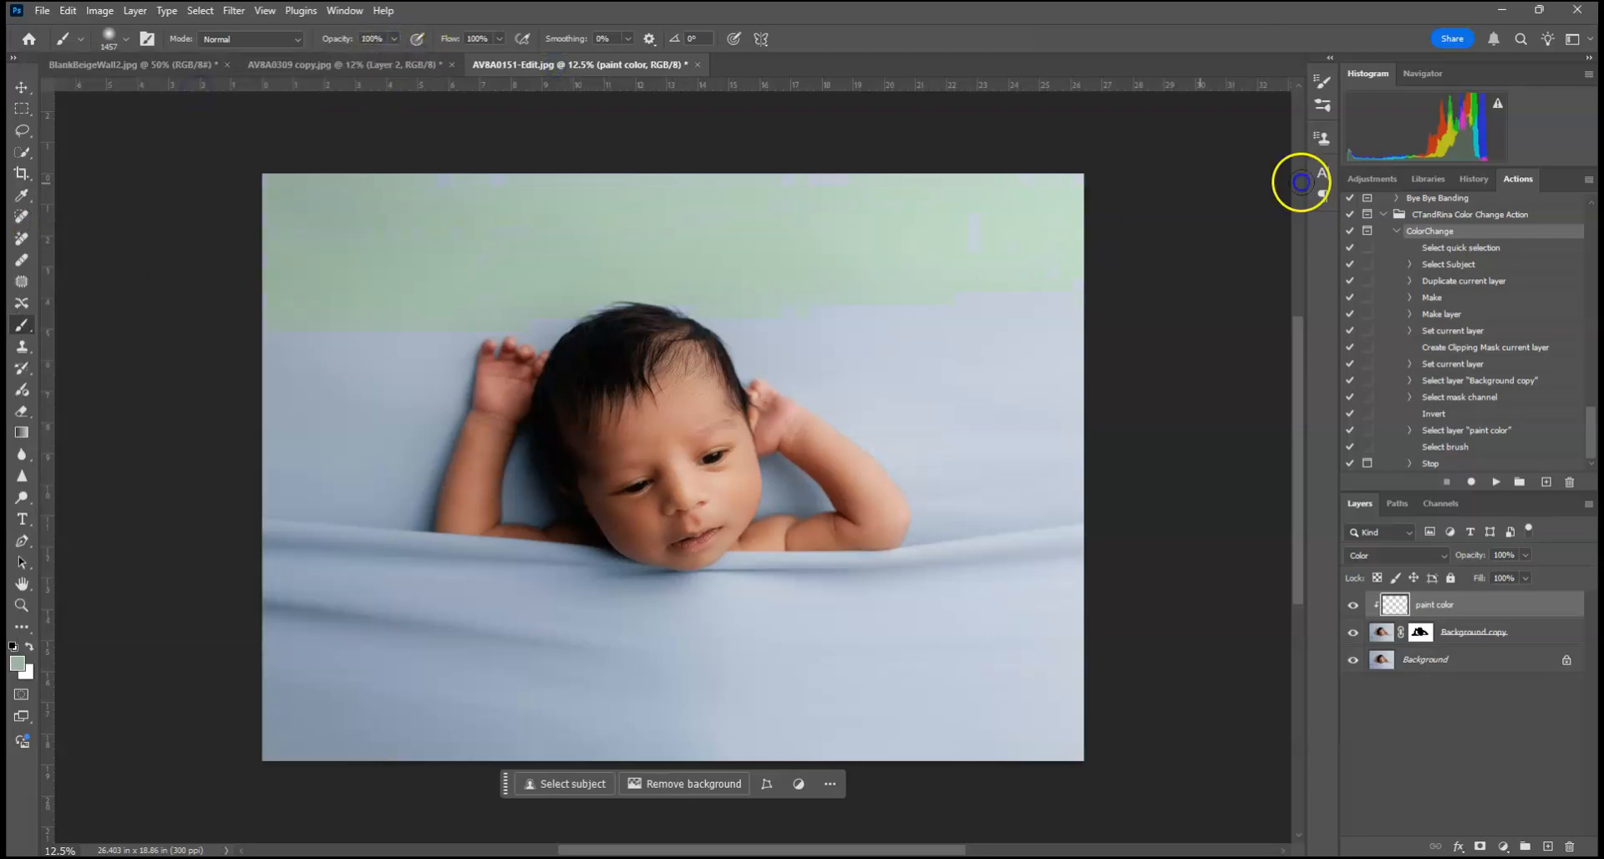
mouse_move(148, 344)
left_mouse_down()
mouse_move(1432, 404)
mouse_move(17, 465)
mouse_move(1314, 579)
mouse_move(231, 575)
mouse_move(1468, 637)
mouse_move(1475, 795)
mouse_move(50, 716)
left_mouse_up()
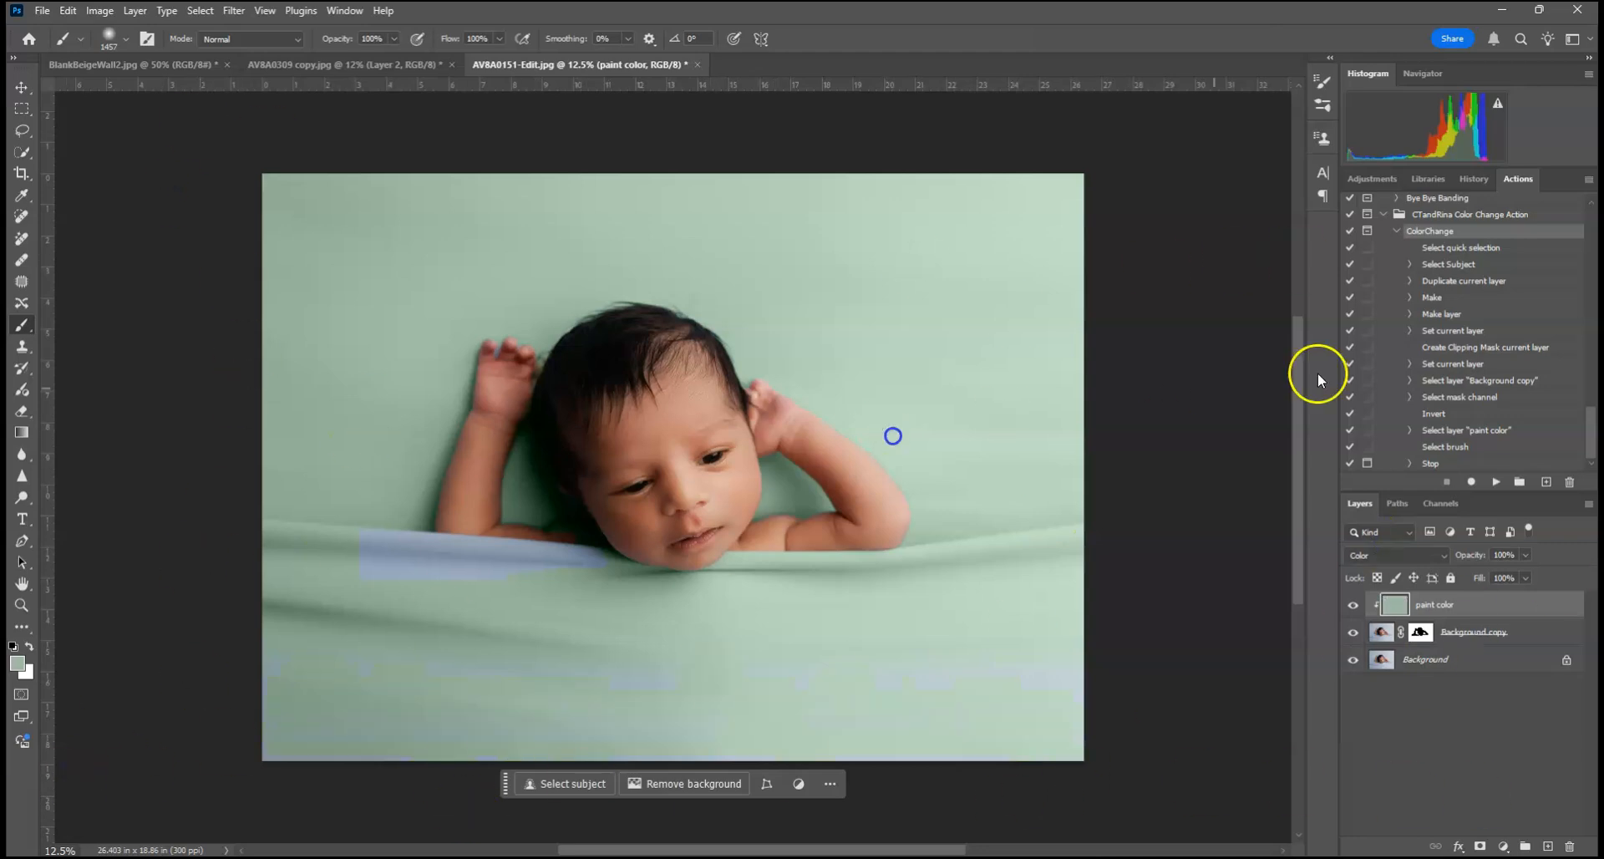
Step: Target the Background copy mask at the blue patch below the baby's arm and set the brush size to 66 px
key("ctrl+plus")
key("ctrl+plus")
key("ctrl+plus")
key("ctrl+plus")
key("ctrl+plus")
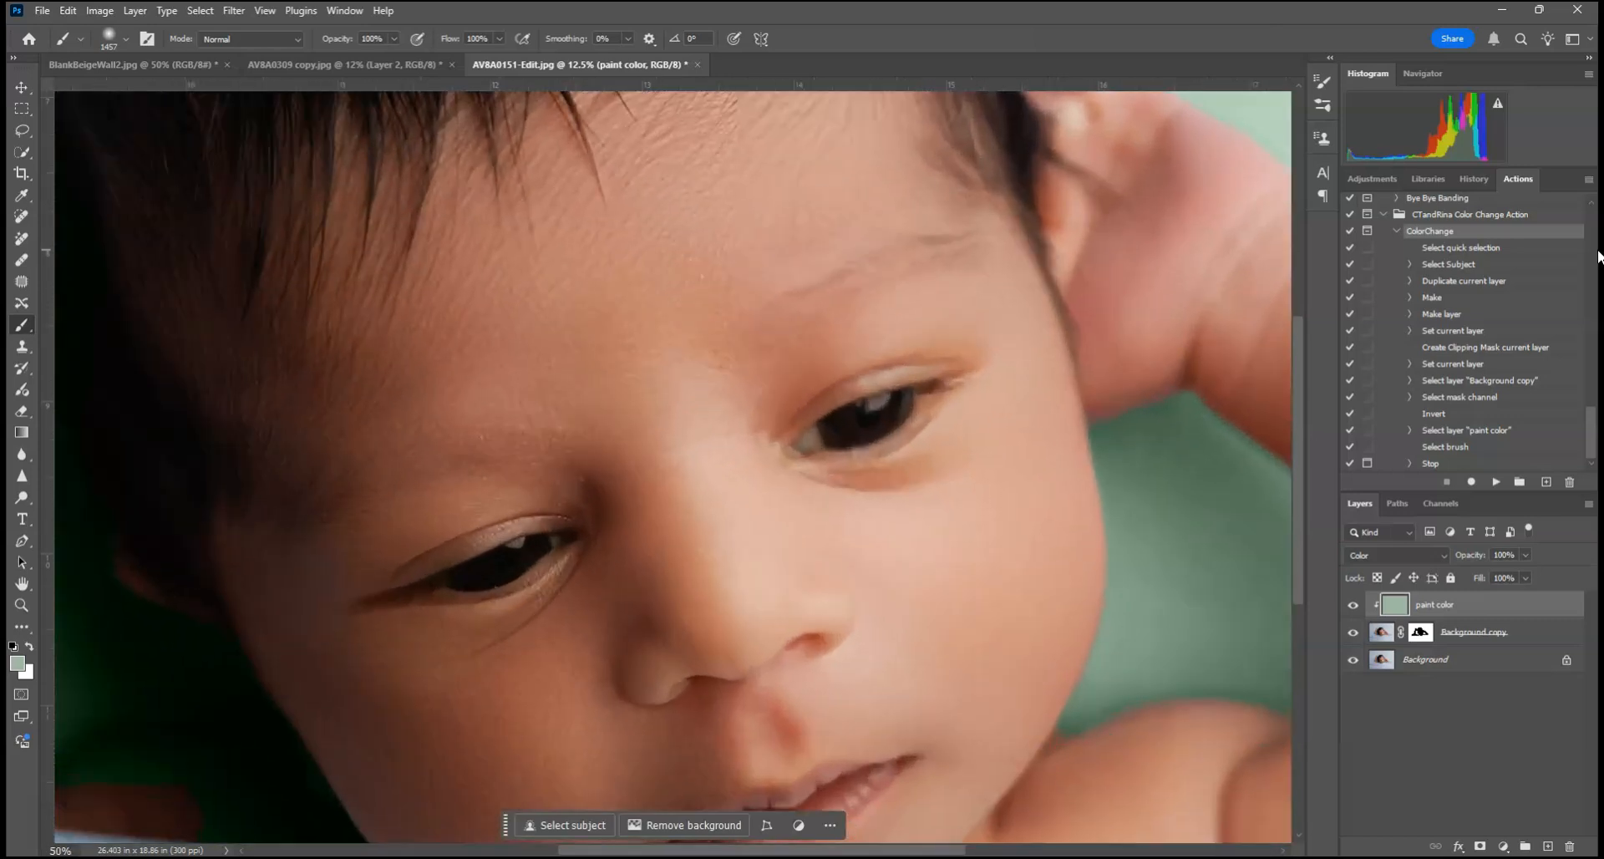
left_click_drag(674, 587, 888, 418)
left_click_drag(669, 675, 1193, 769)
left_click_drag(743, 476, 846, 533)
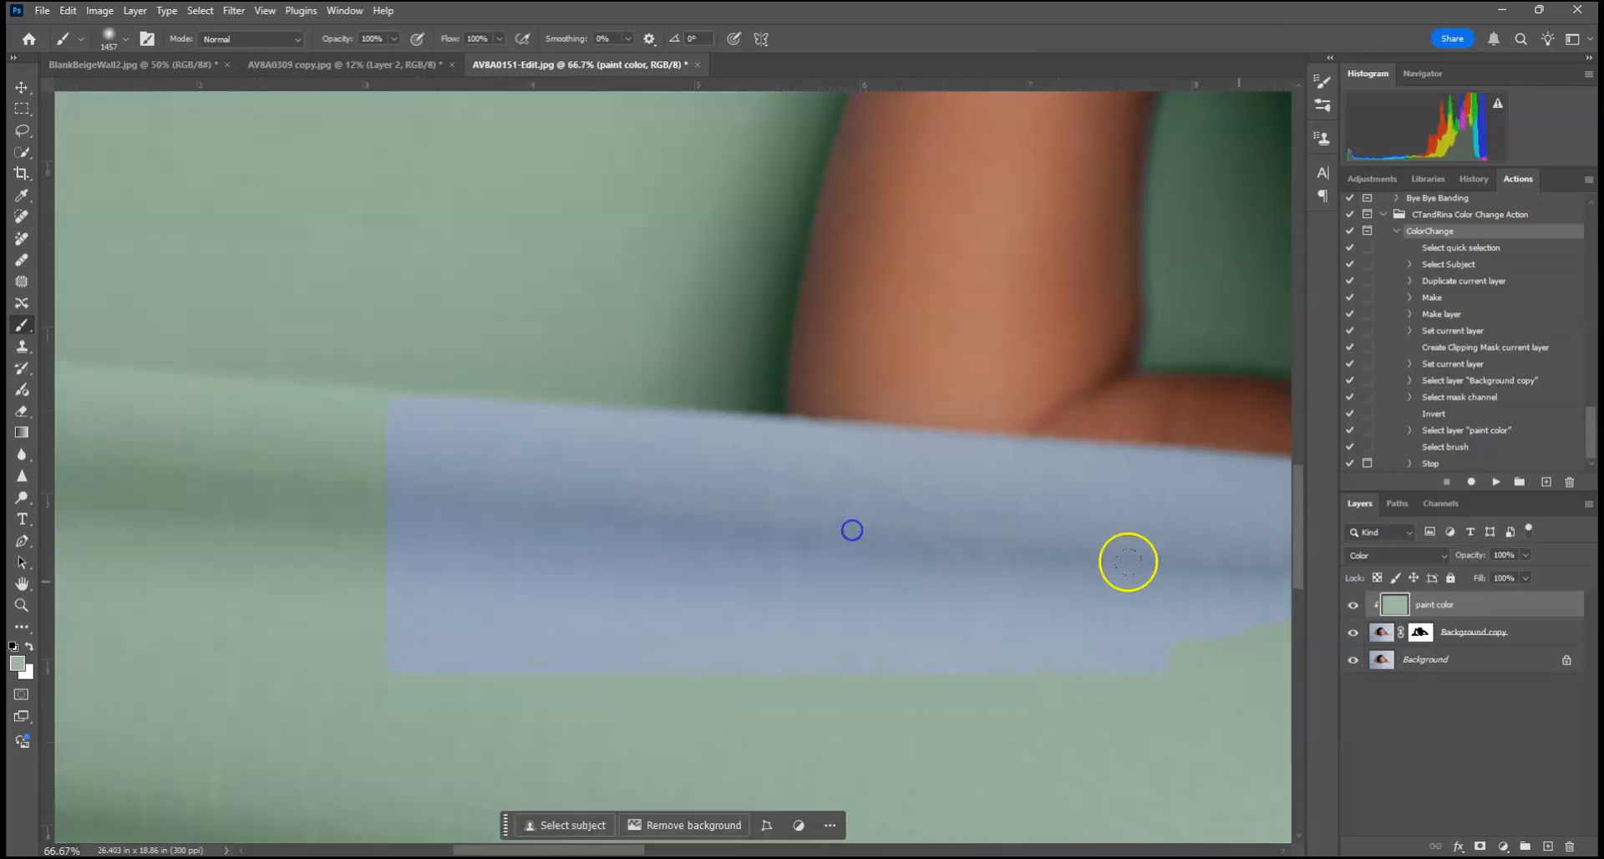
left_click(1422, 632)
left_click(125, 38)
left_click(112, 92)
left_click(132, 89)
left_click(1047, 502)
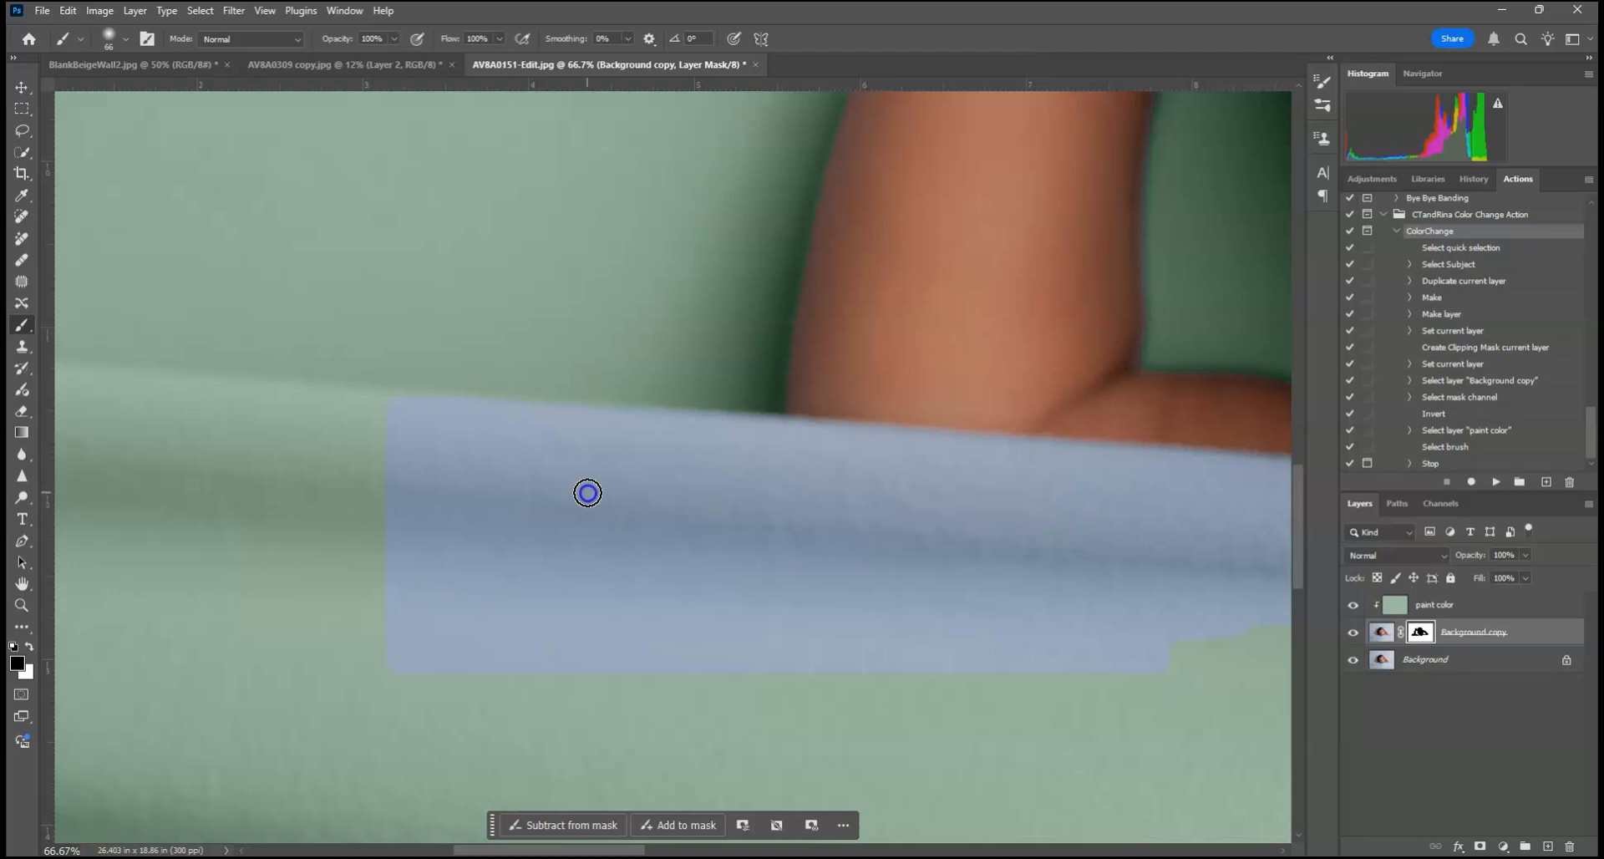
Step: Paint white on the mask along the blanket's upper edge below the arm to turn the missed blue area green
key("x")
mouse_move(587, 492)
left_mouse_down()
mouse_move(254, 471)
mouse_move(601, 432)
mouse_move(513, 425)
mouse_move(773, 432)
mouse_move(383, 472)
mouse_move(669, 479)
mouse_move(602, 436)
mouse_move(662, 417)
left_mouse_up()
mouse_move(893, 459)
left_mouse_down()
mouse_move(1077, 456)
mouse_move(930, 538)
left_mouse_up()
left_click_drag(970, 534, 172, 497)
left_click_drag(275, 449, 565, 465)
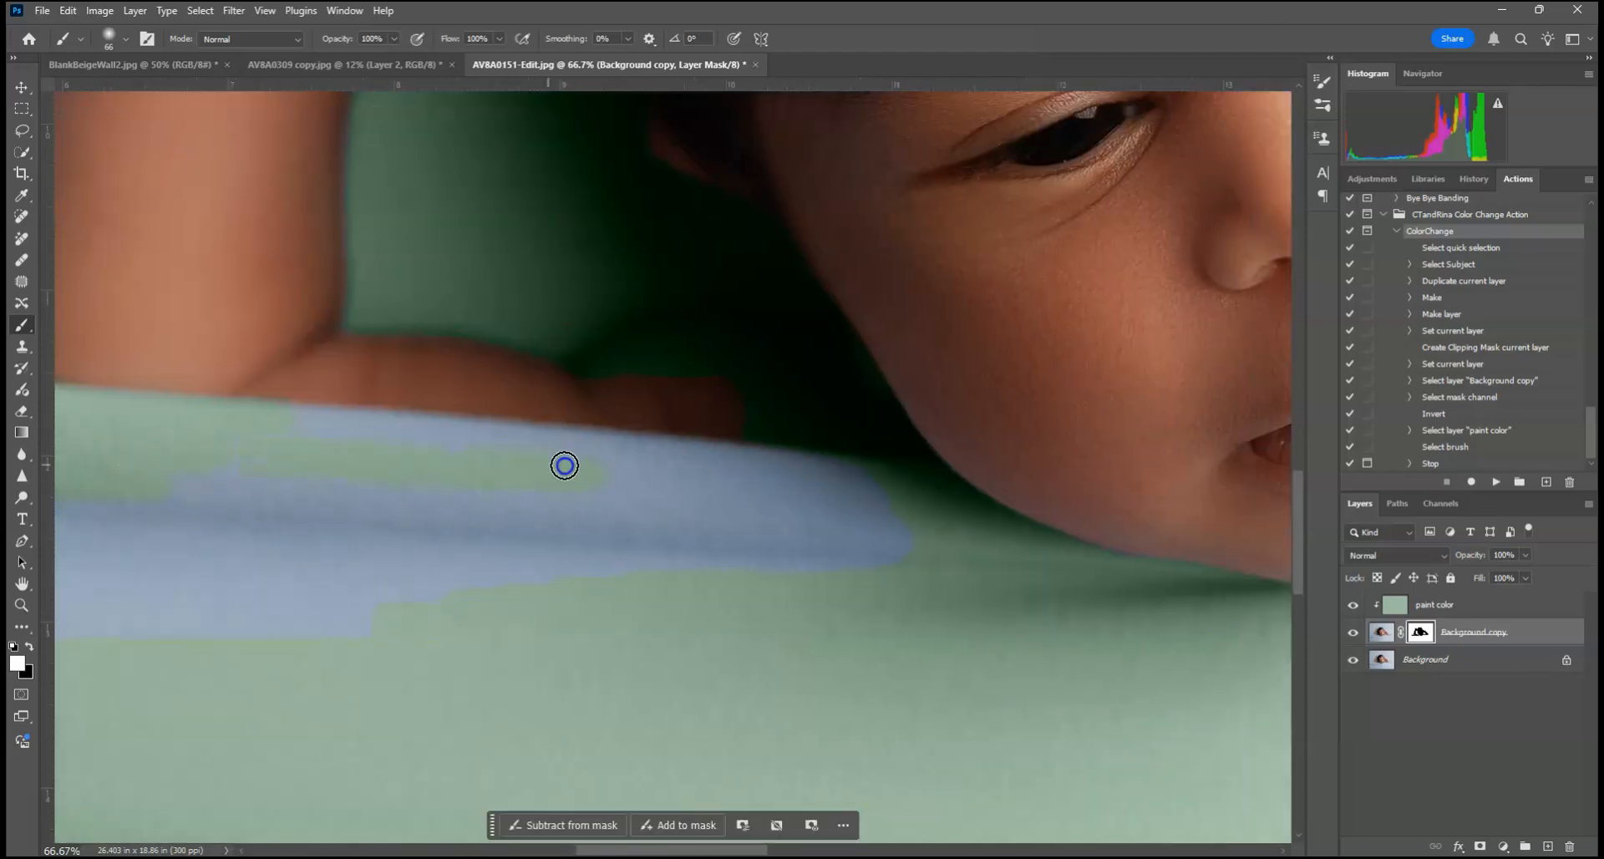
mouse_move(397, 423)
left_mouse_down()
mouse_move(809, 459)
mouse_move(474, 440)
mouse_move(911, 498)
left_mouse_up()
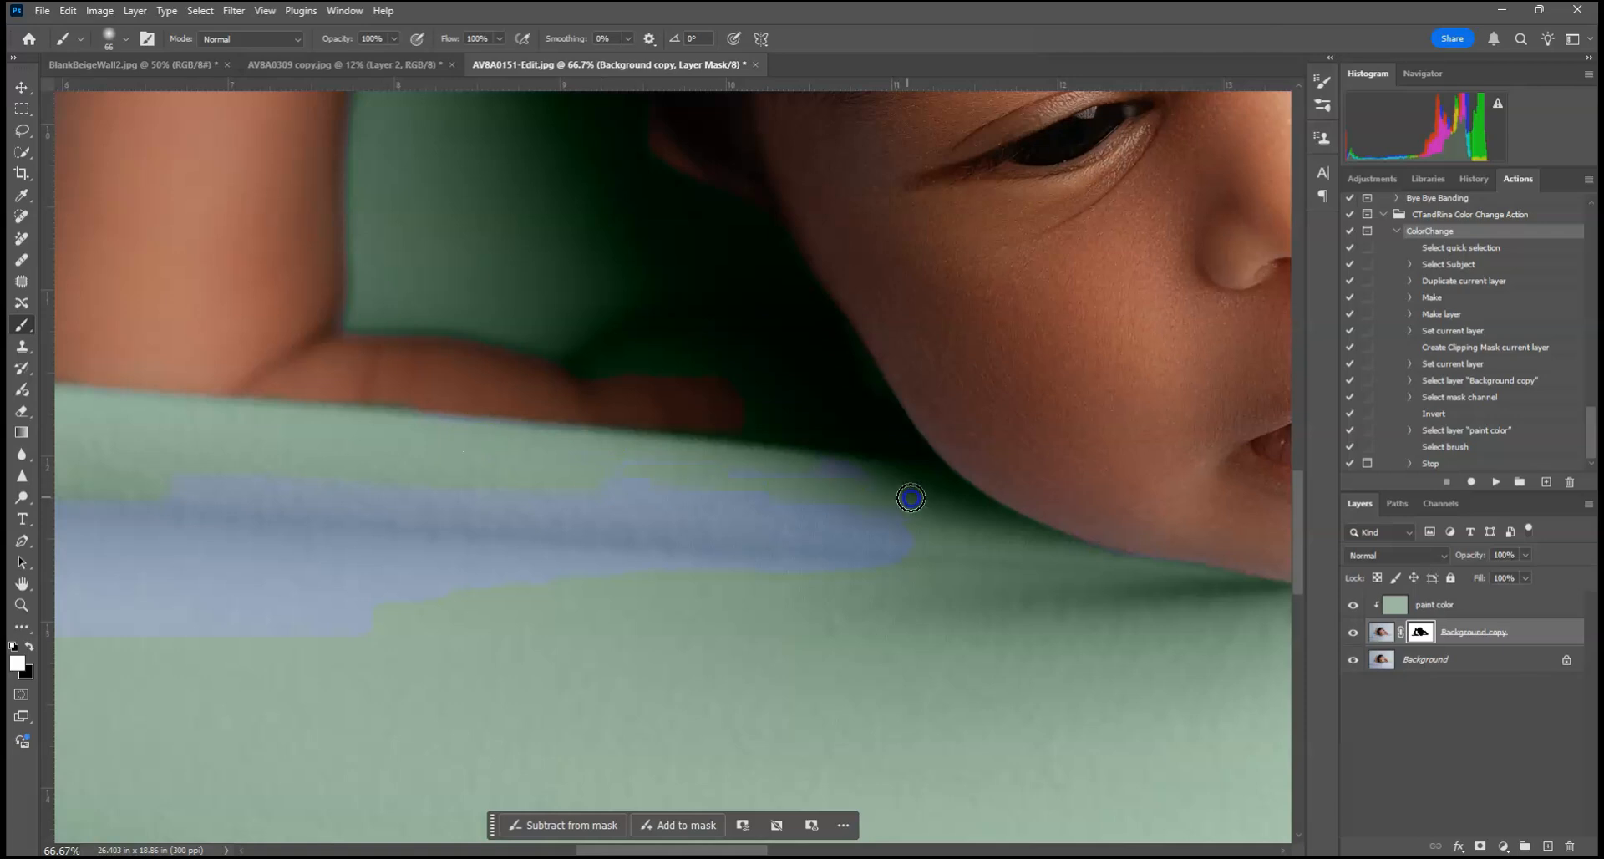
Step: Paint black on the mask over the shadowed skin between the forearm and cheek to restore its natural color
key("x")
mouse_move(751, 418)
left_mouse_down()
mouse_move(917, 416)
mouse_move(688, 411)
mouse_move(883, 395)
left_mouse_up()
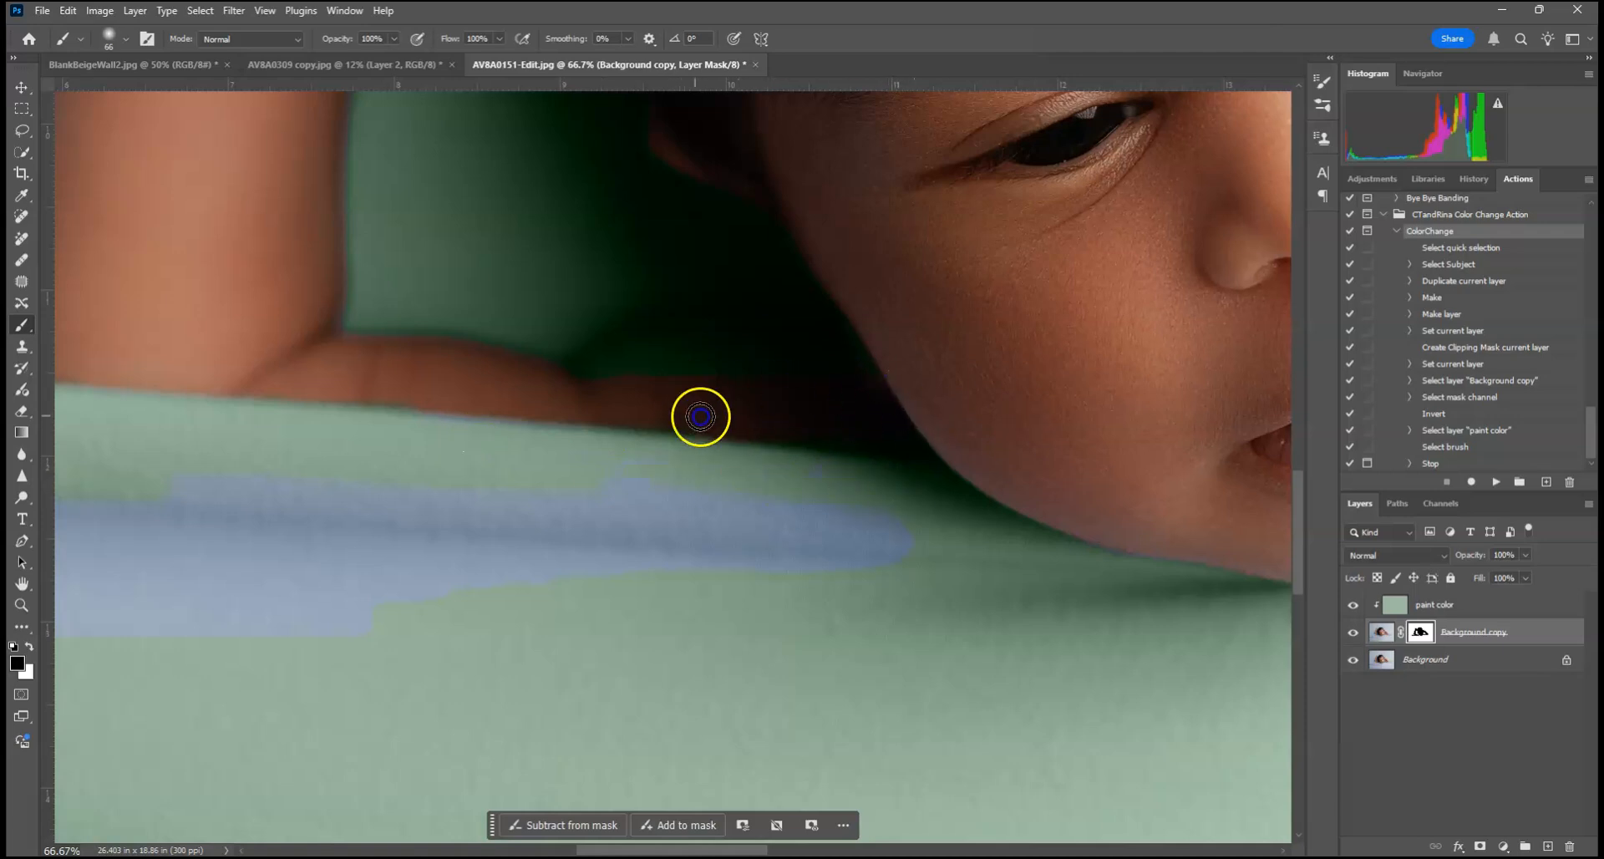
left_click(706, 372)
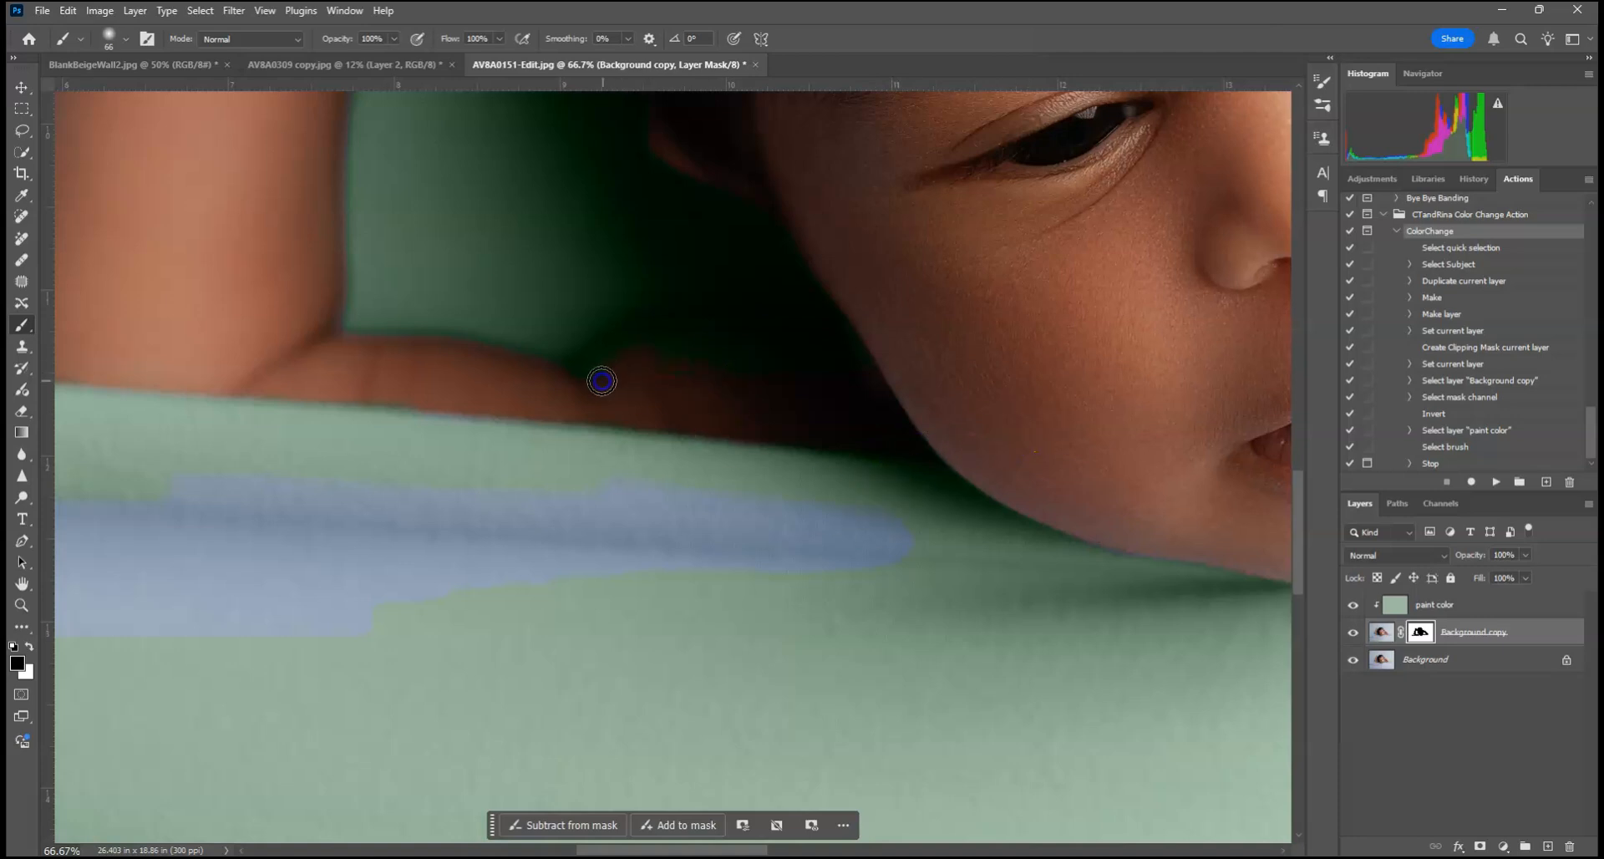
left_click_drag(698, 321, 843, 327)
left_click_drag(673, 386, 815, 357)
left_click_drag(667, 377, 823, 377)
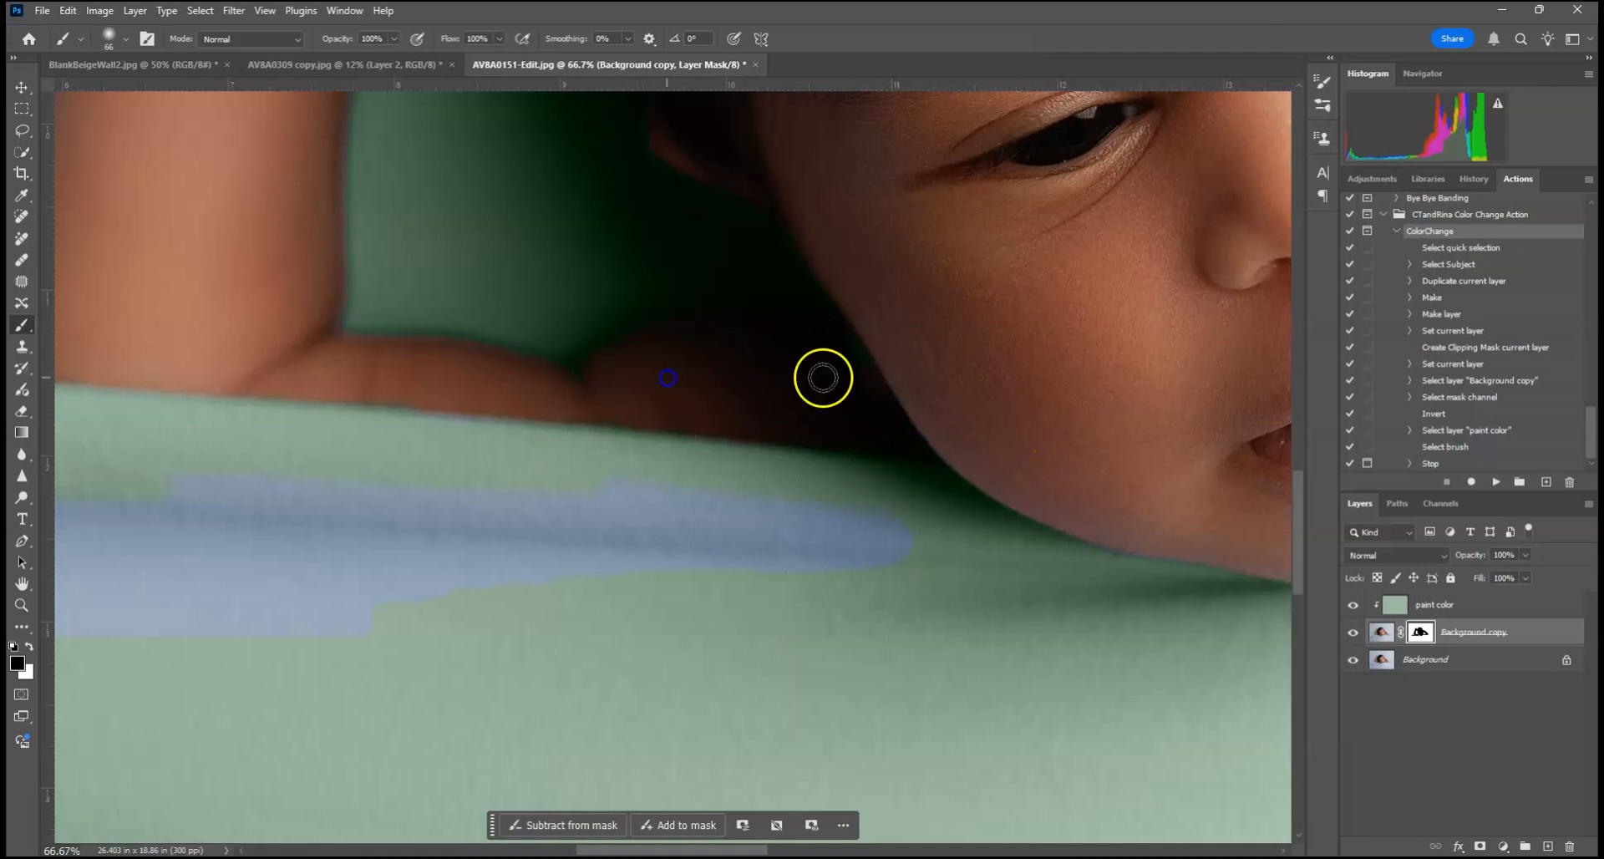
Step: Display the mask as a red overlay, check its coverage across the whole image, and make white the painting color
key("ctrl+minus")
key("backslash")
key("x")
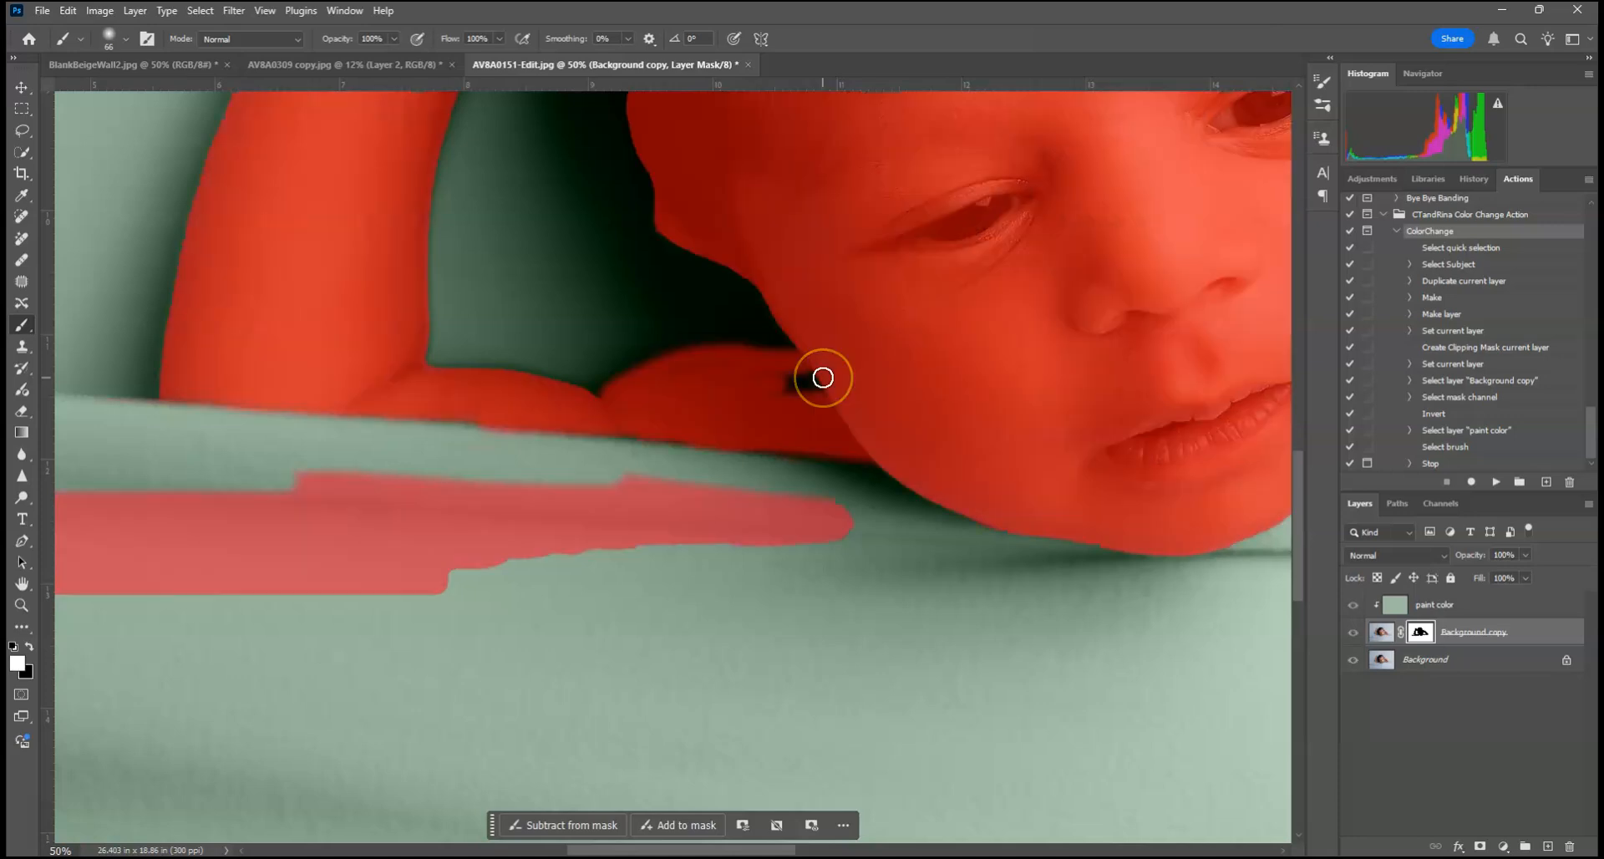
key("ctrl+0")
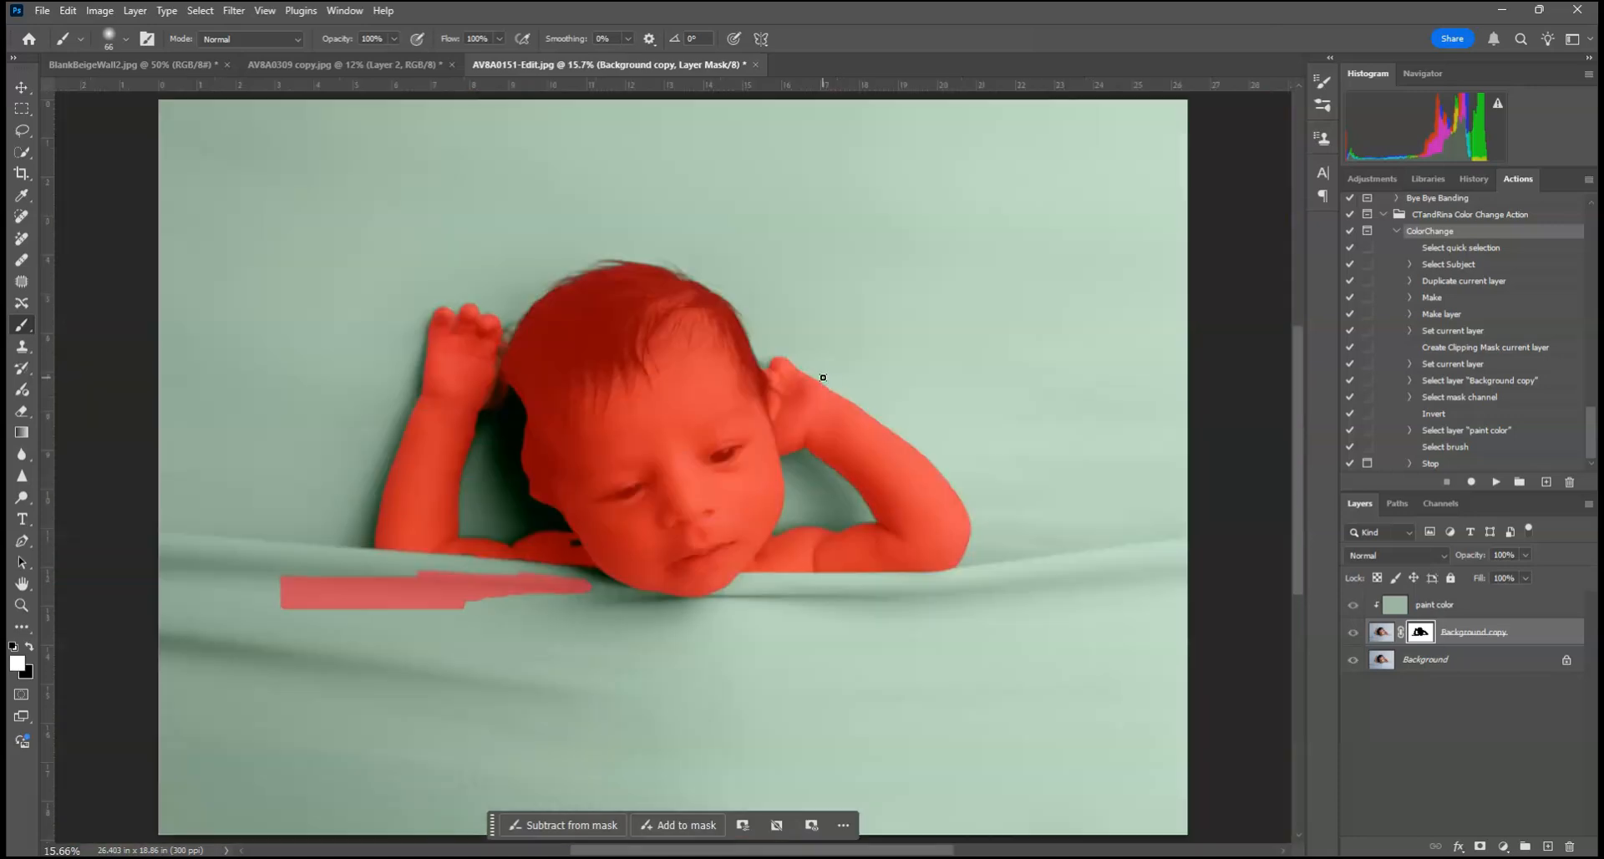
key("backslash")
key("backslash")
key("backslash")
key("backslash")
Step: Paint white over part of the red overlay patch on the blanket fold below the baby's face
key("ctrl+plus")
key("ctrl+plus")
key("ctrl+plus")
key("ctrl+plus")
key("ctrl+plus")
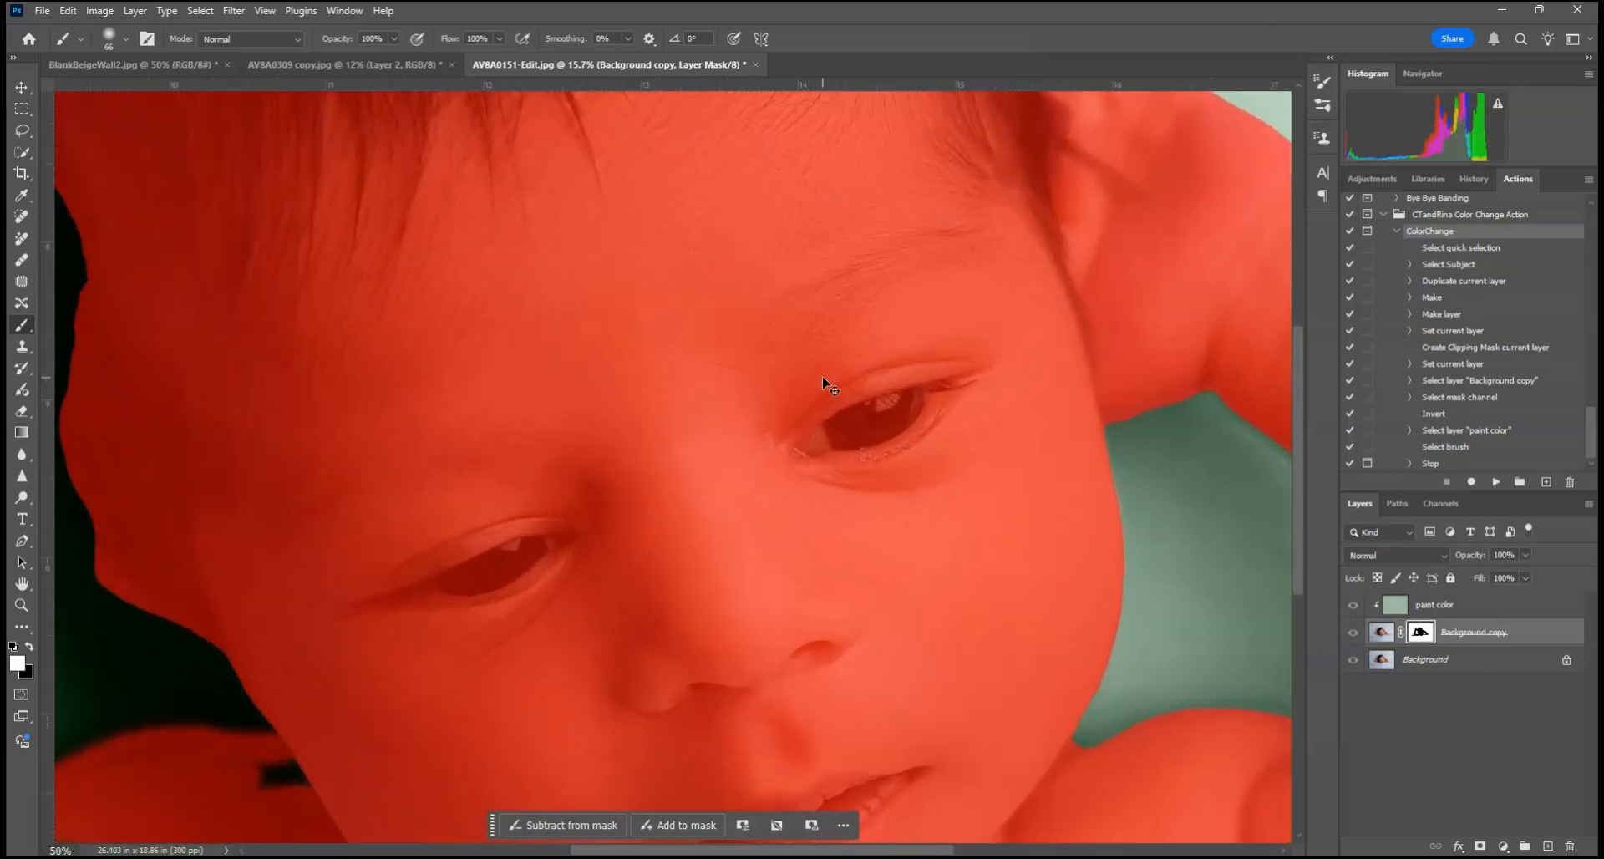
mouse_move(321, 585)
left_mouse_down()
mouse_move(654, 294)
mouse_move(501, 515)
mouse_move(833, 394)
mouse_move(778, 323)
mouse_move(695, 331)
mouse_move(885, 362)
mouse_move(851, 355)
mouse_move(853, 296)
mouse_move(538, 258)
mouse_move(942, 326)
mouse_move(806, 282)
mouse_move(818, 339)
mouse_move(792, 362)
mouse_move(991, 395)
left_mouse_up()
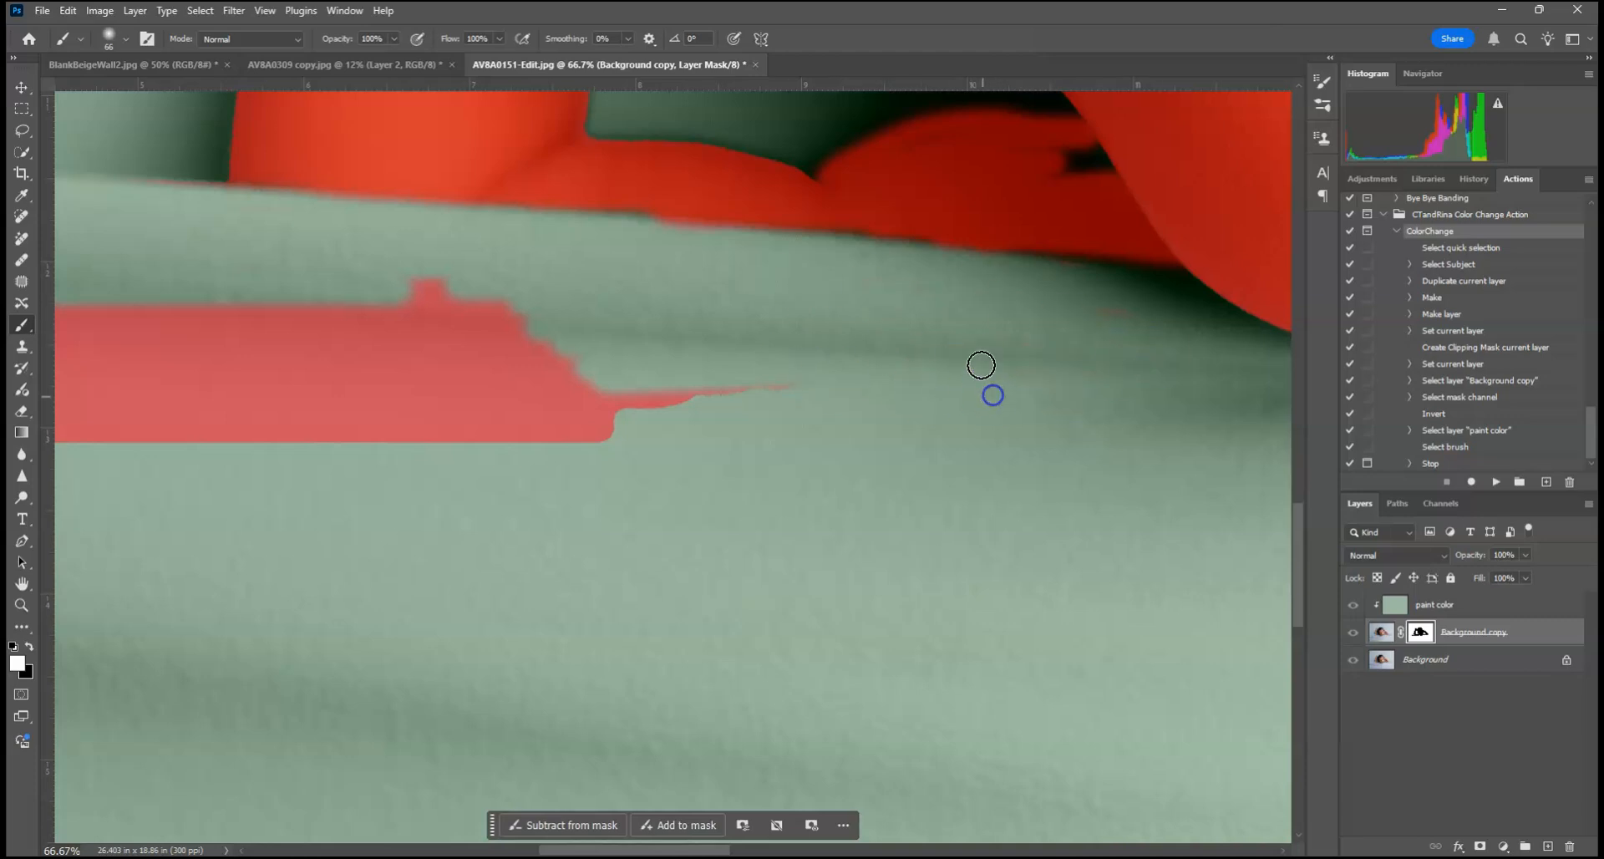
Step: Paint black on the mask to fill the small uncovered gap in the skin beside the baby's cheek
left_click_drag(997, 198, 700, 407)
key("x")
mouse_move(682, 342)
left_mouse_down()
mouse_move(688, 354)
mouse_move(644, 367)
left_mouse_up()
left_click_drag(511, 398, 524, 402)
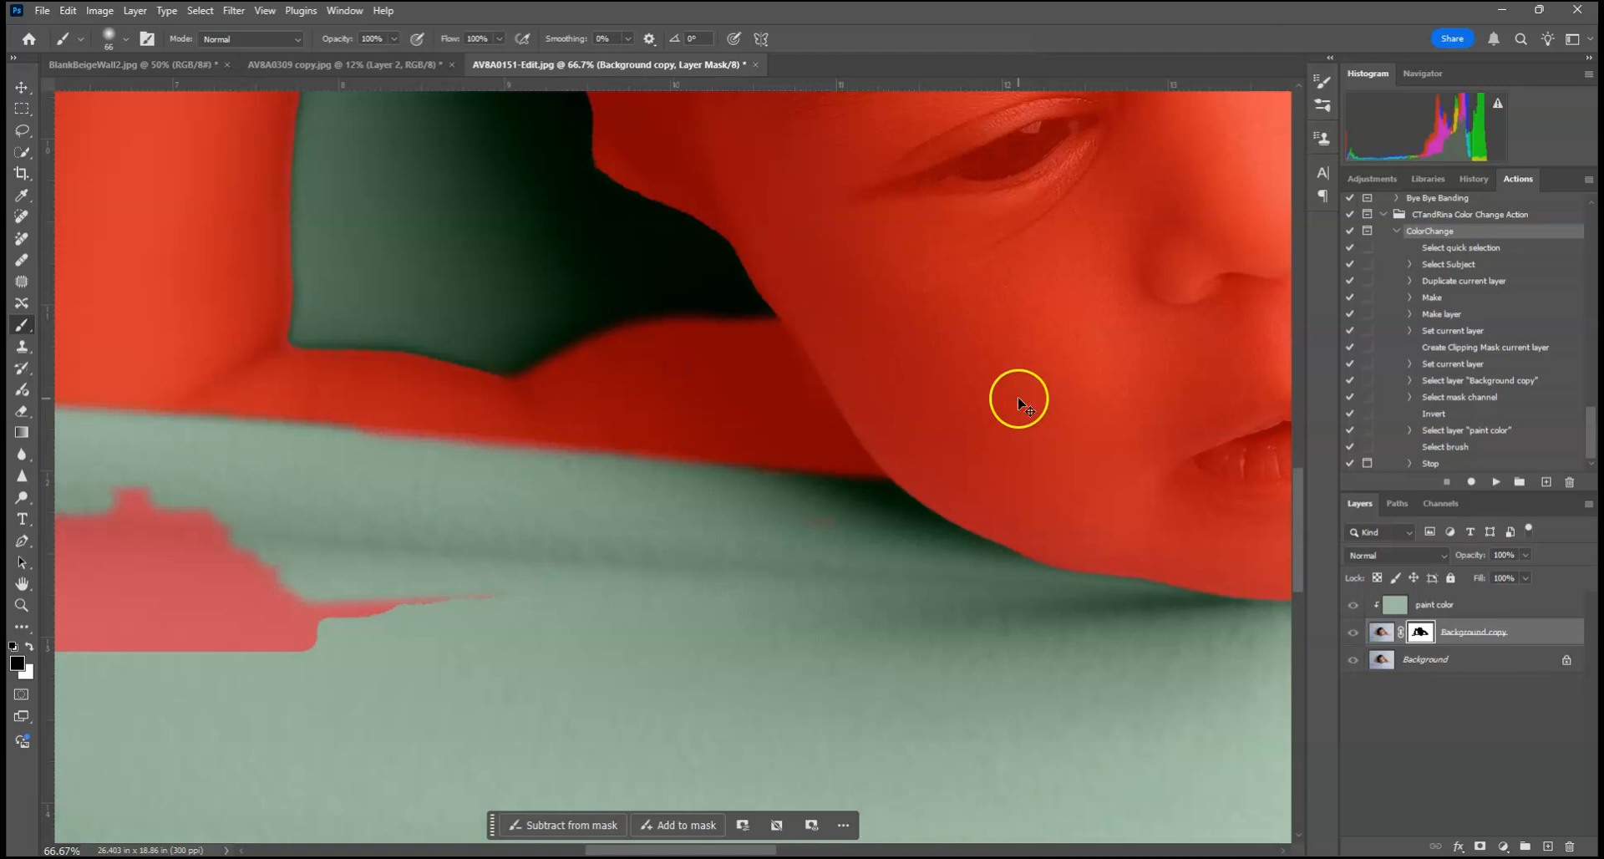
Step: Enlarge the soft brush to 259 px and paint white on the mask over the remaining red overlay patch on the blanket fold
key("ctrl+minus")
left_click_drag(576, 387, 951, 378)
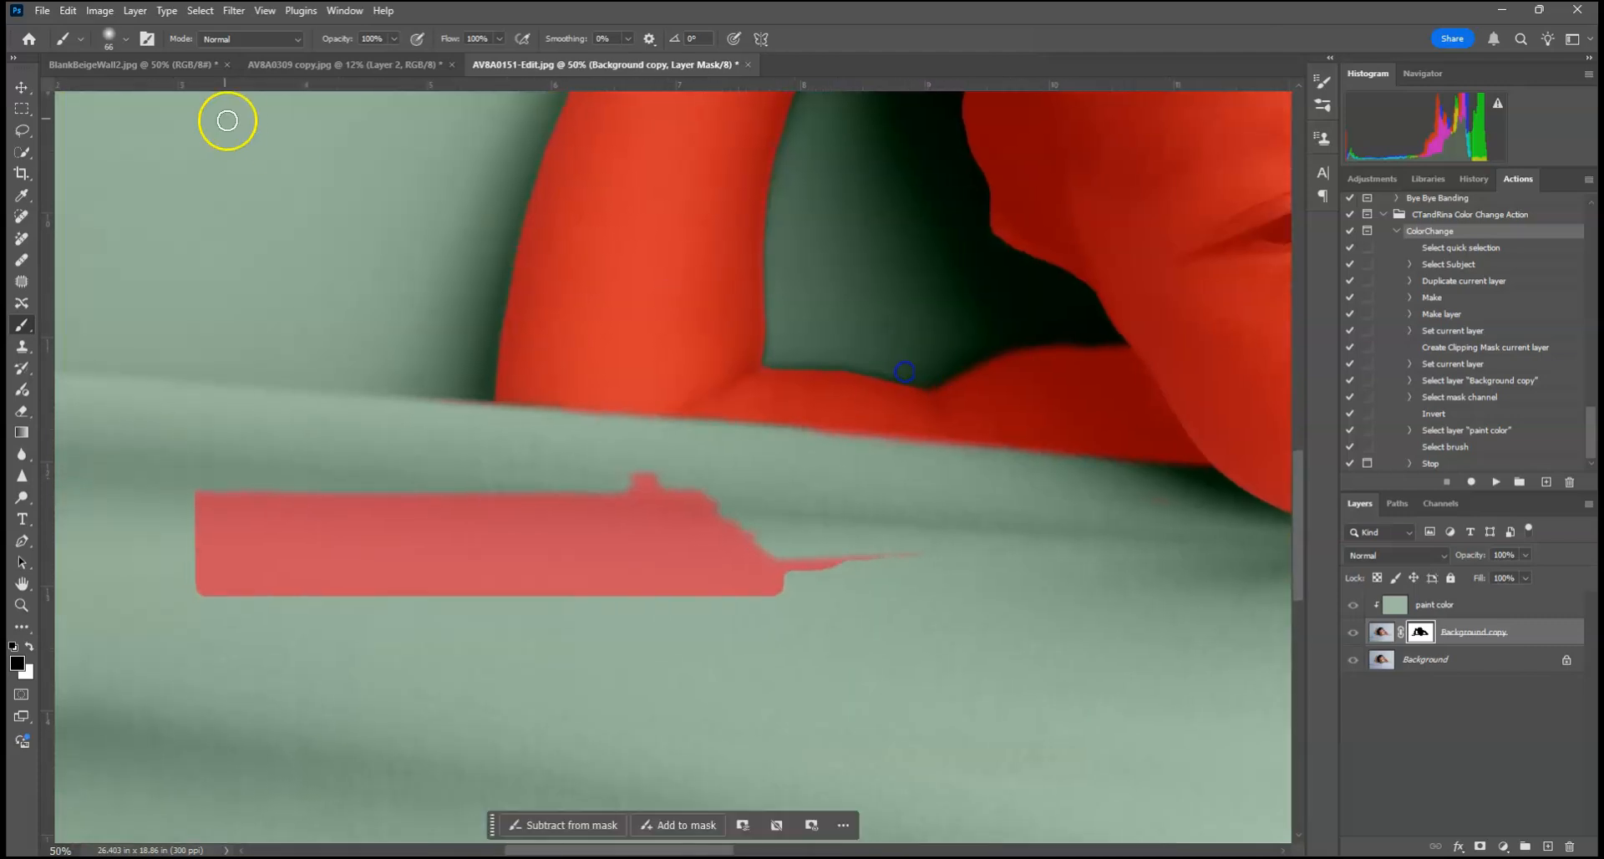
left_click(126, 40)
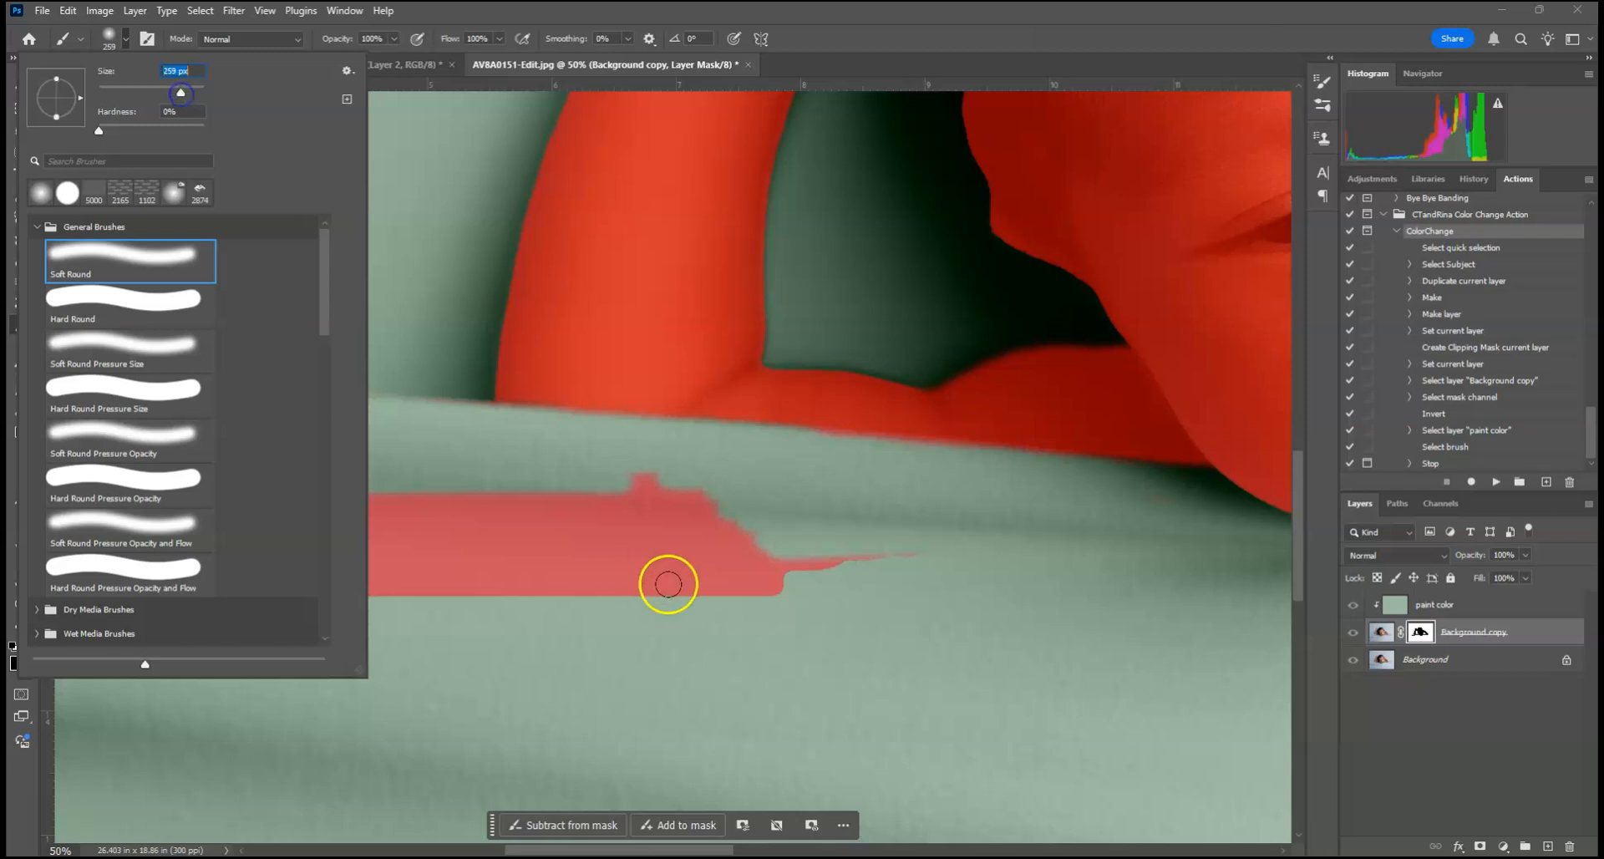
left_click(668, 584)
mouse_move(744, 576)
left_mouse_down()
mouse_move(555, 576)
mouse_move(970, 555)
mouse_move(572, 522)
mouse_move(217, 568)
left_mouse_up()
Step: Paint black on the mask over the small uncovered spot in the baby's hair near the temple, and hide the red overlay
mouse_move(930, 284)
left_mouse_down()
mouse_move(802, 441)
mouse_move(827, 635)
mouse_move(917, 426)
mouse_move(1103, 440)
mouse_move(1185, 501)
left_mouse_up()
mouse_move(710, 388)
left_mouse_down()
mouse_move(585, 415)
mouse_move(714, 396)
mouse_move(662, 425)
mouse_move(714, 384)
mouse_move(770, 257)
left_mouse_up()
key("x")
left_click_drag(821, 375, 834, 411)
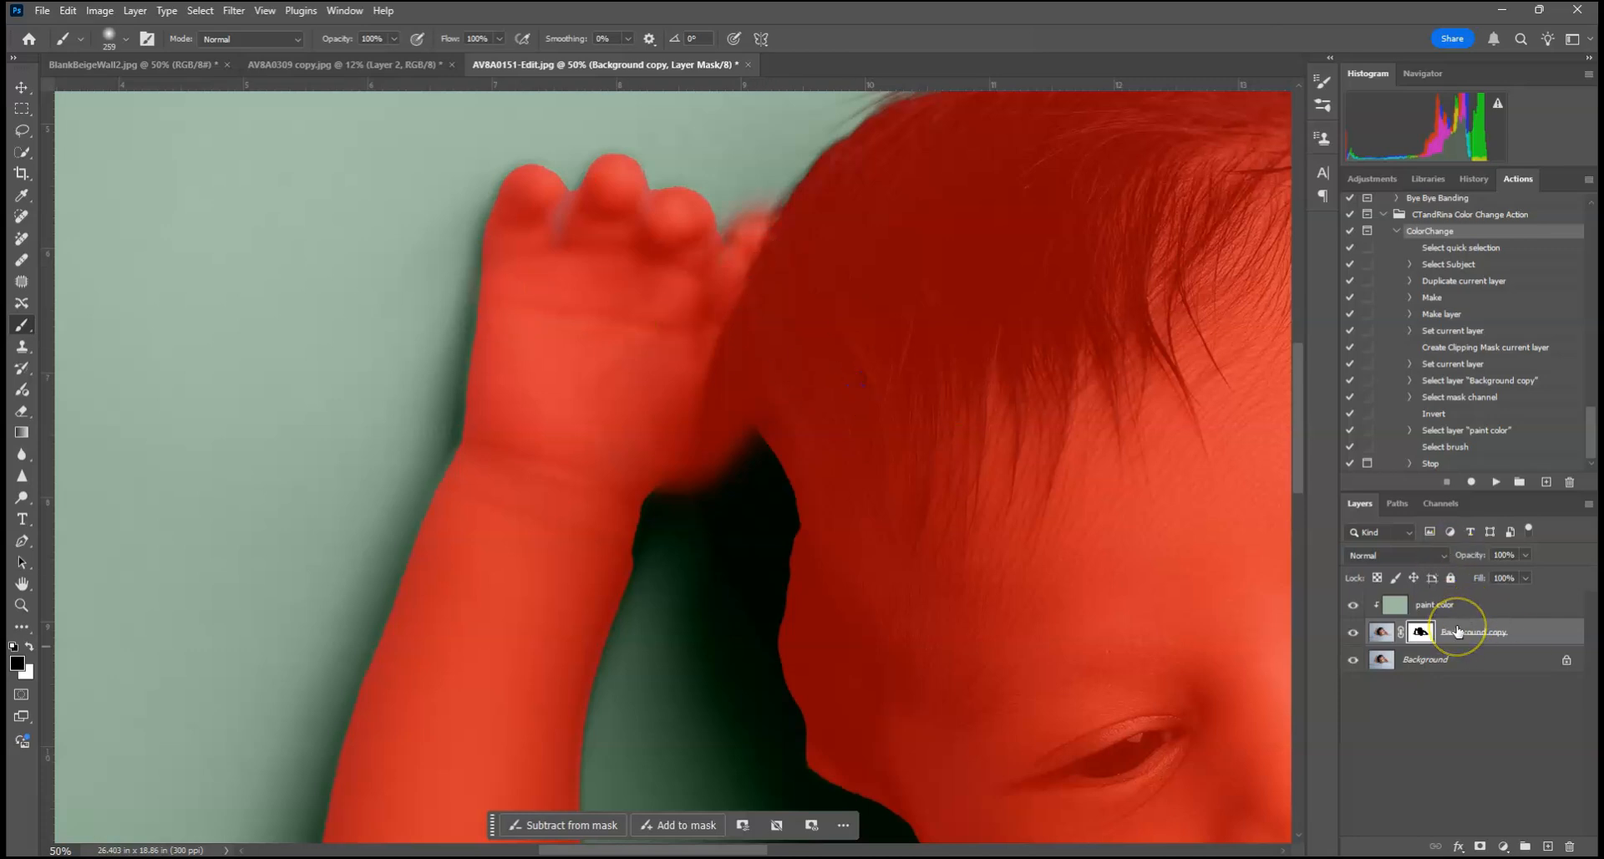
key("backslash")
Step: Examine the edges of the baby's raised hand, fingers and forearm up close for leftover color fringing
key("ctrl+plus")
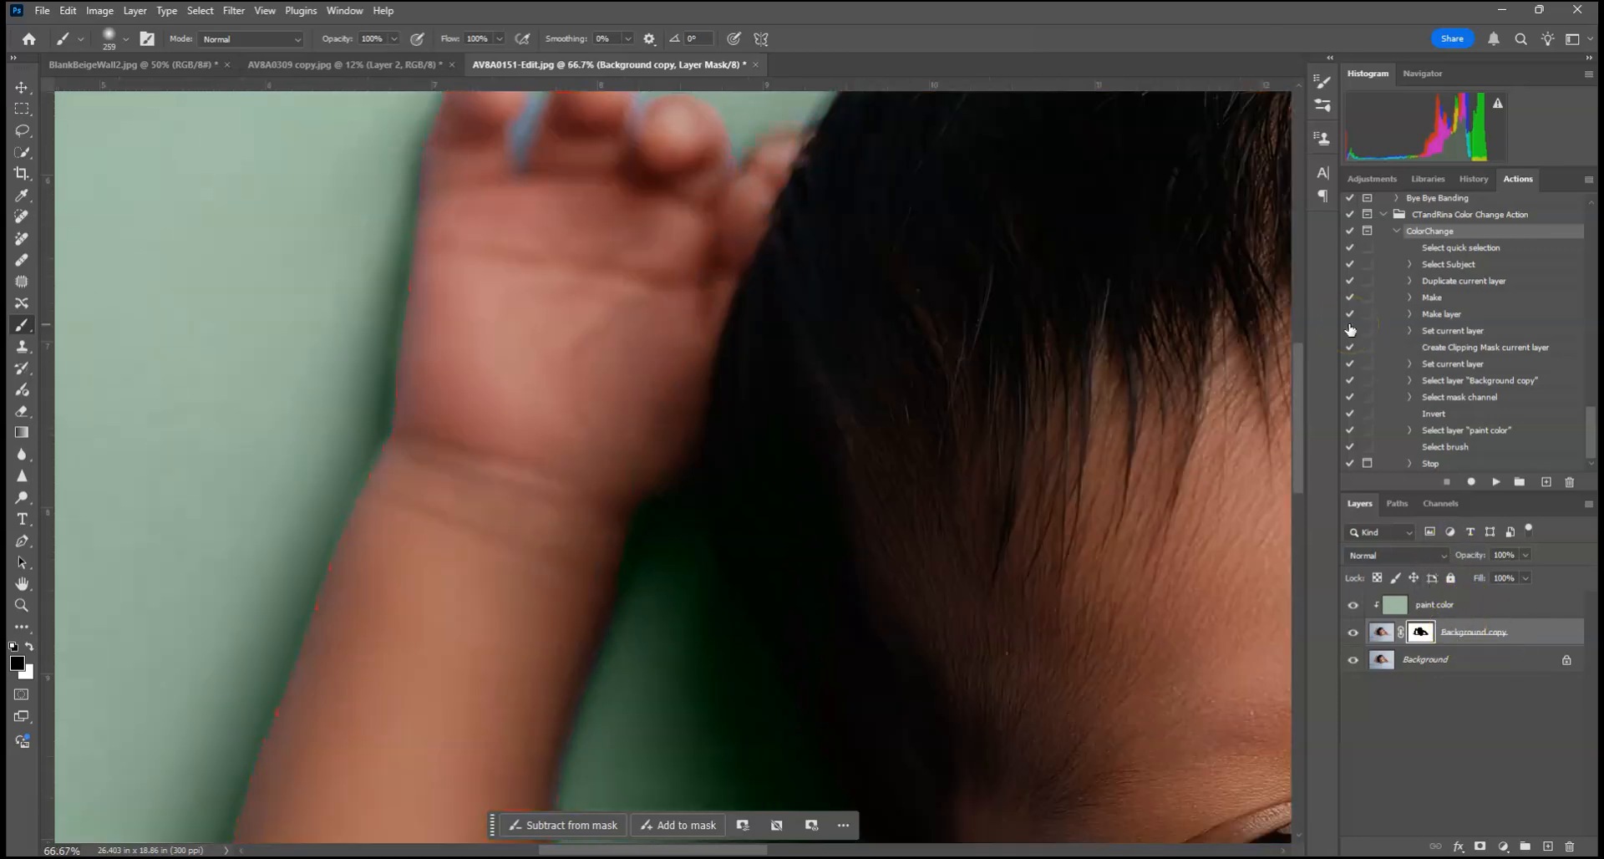
key("ctrl+plus")
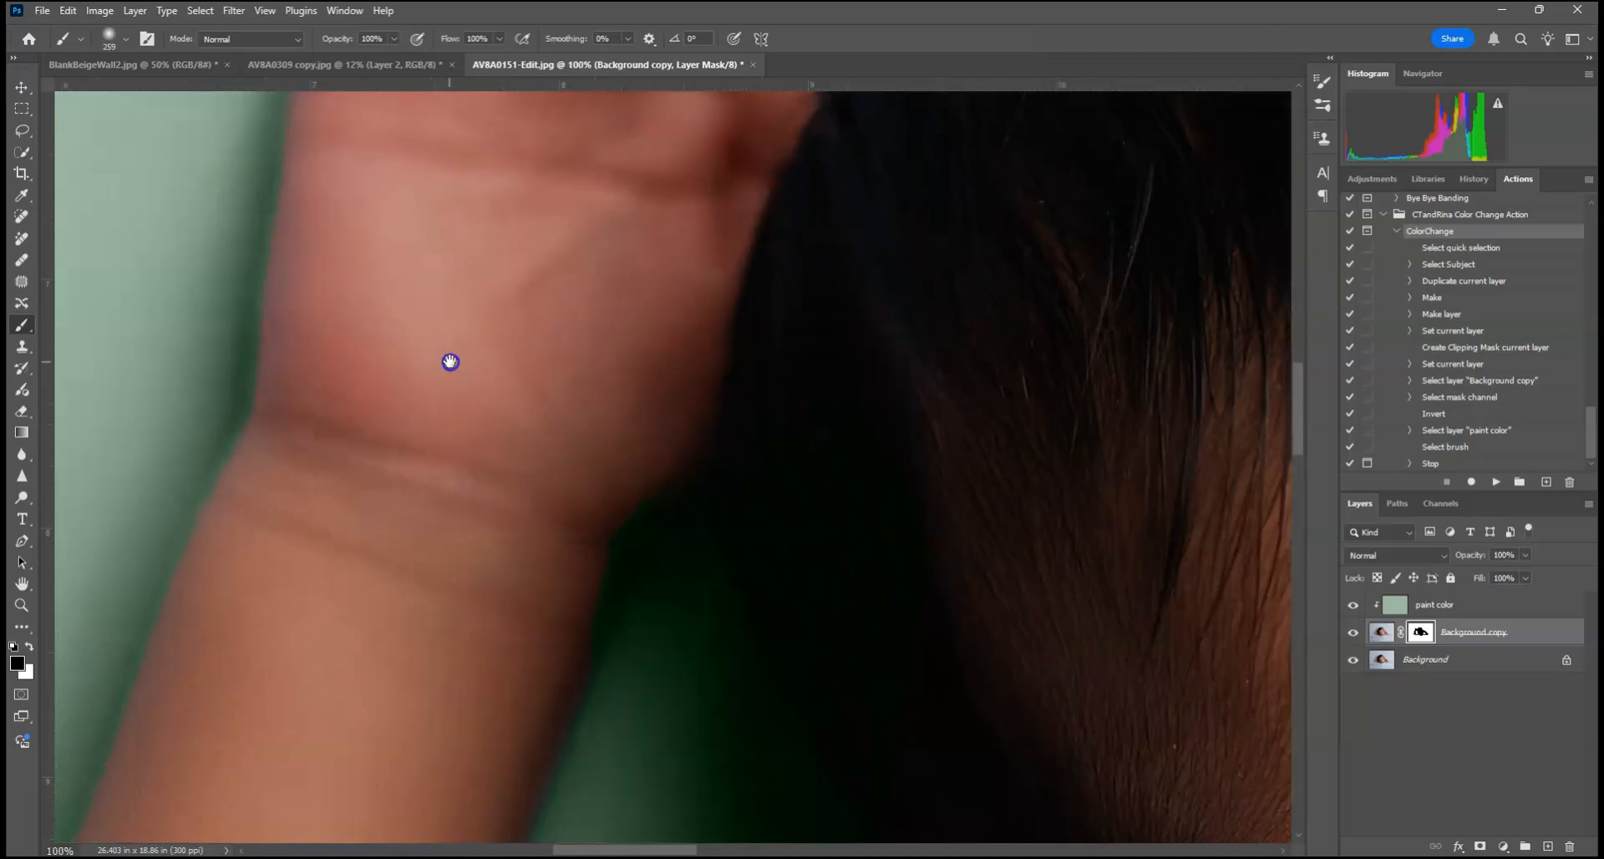
left_click_drag(447, 362, 659, 705)
left_click_drag(698, 449, 703, 516)
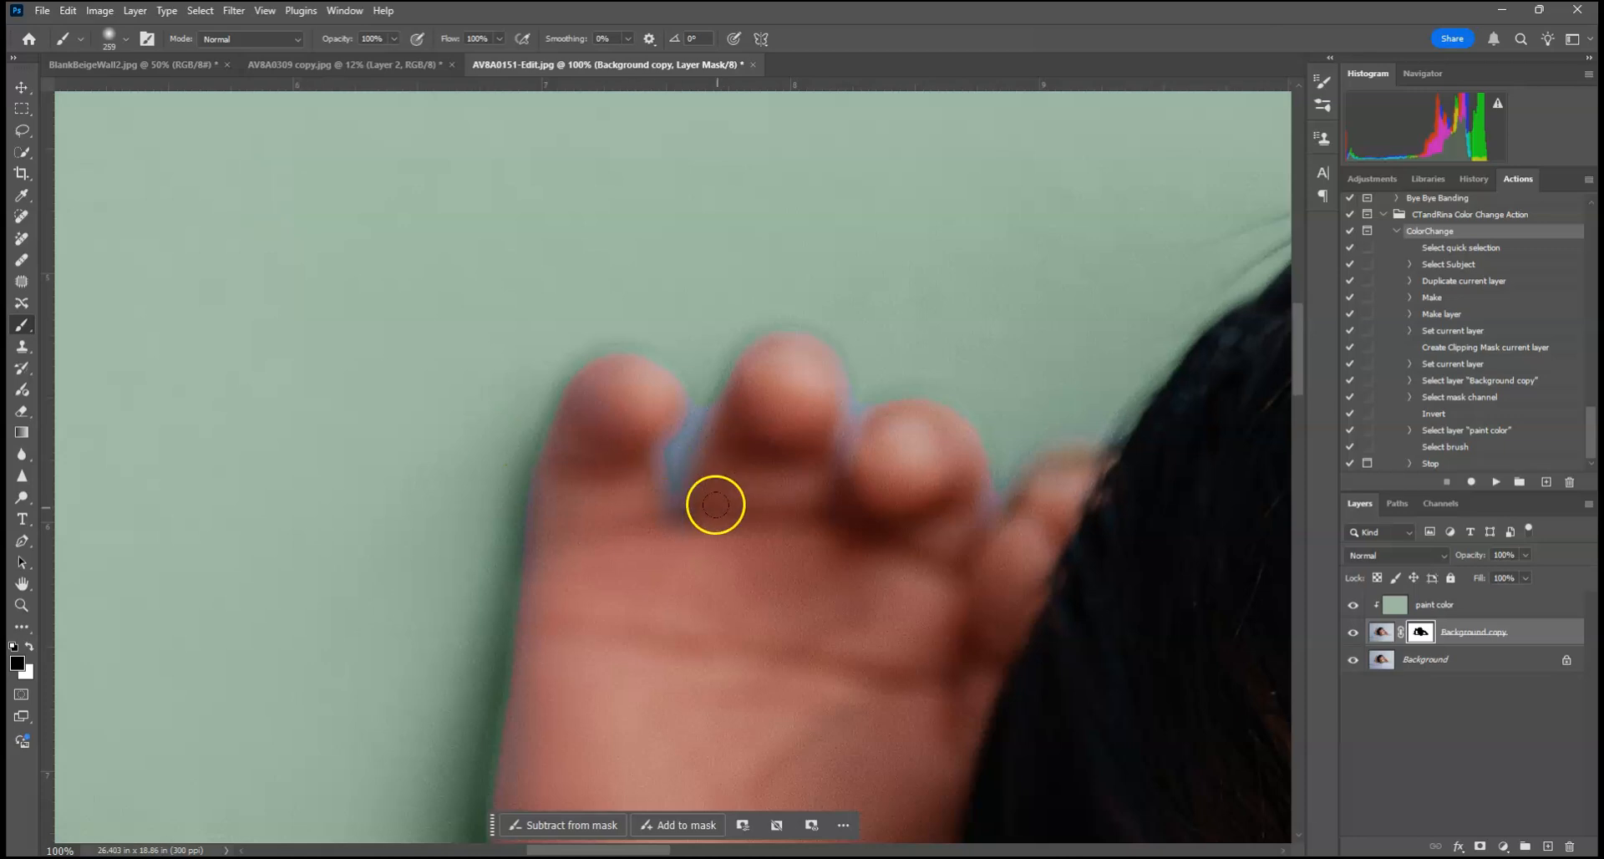
left_click_drag(530, 681, 684, 440)
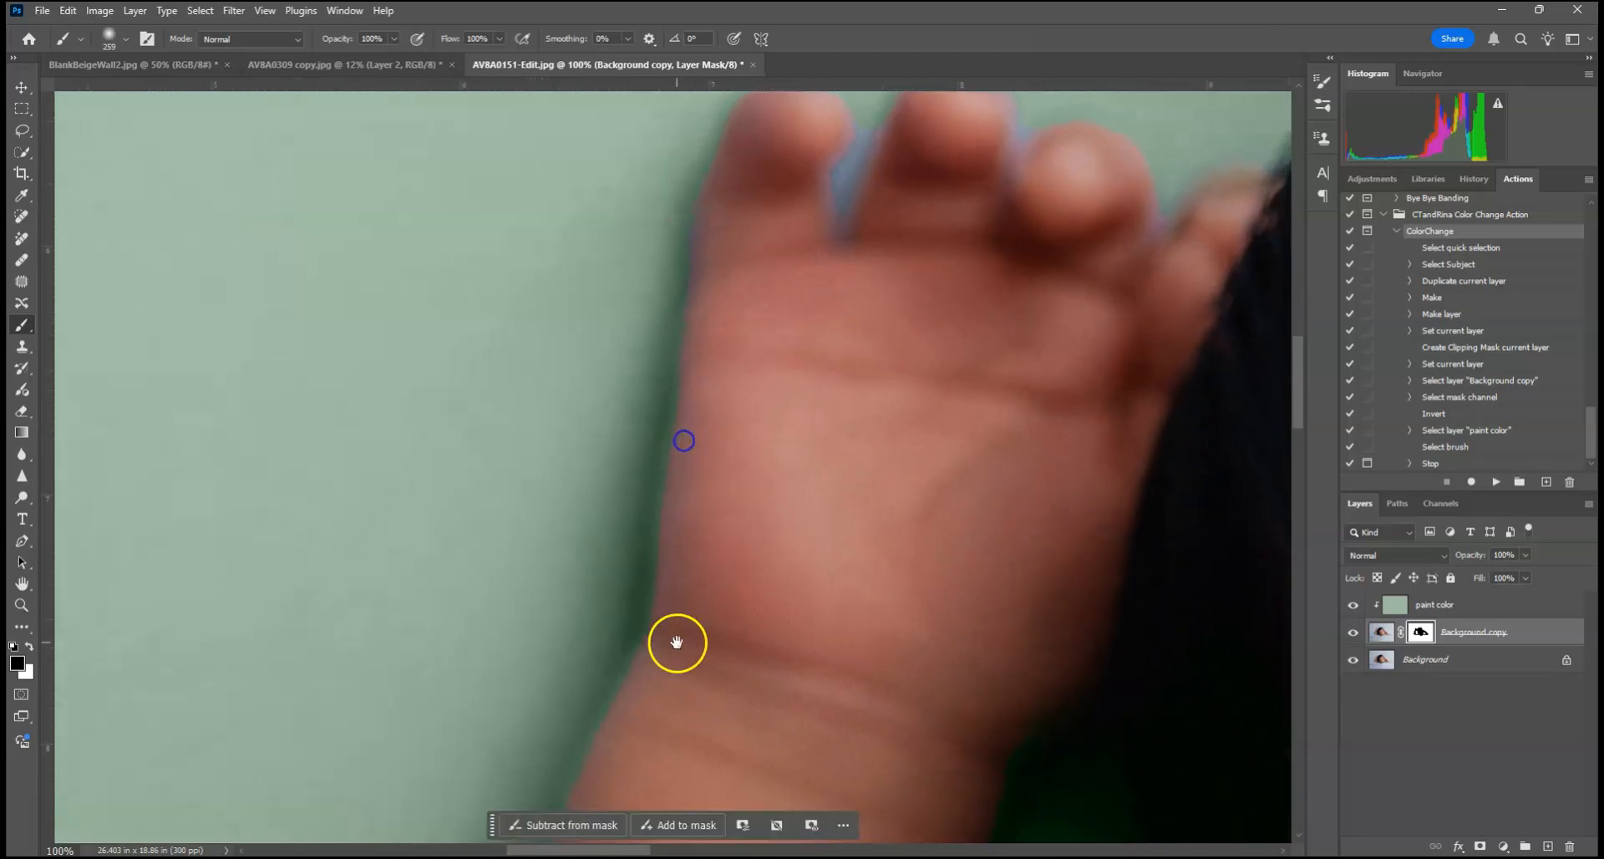
left_click_drag(674, 644, 800, 326)
left_click_drag(669, 619, 878, 222)
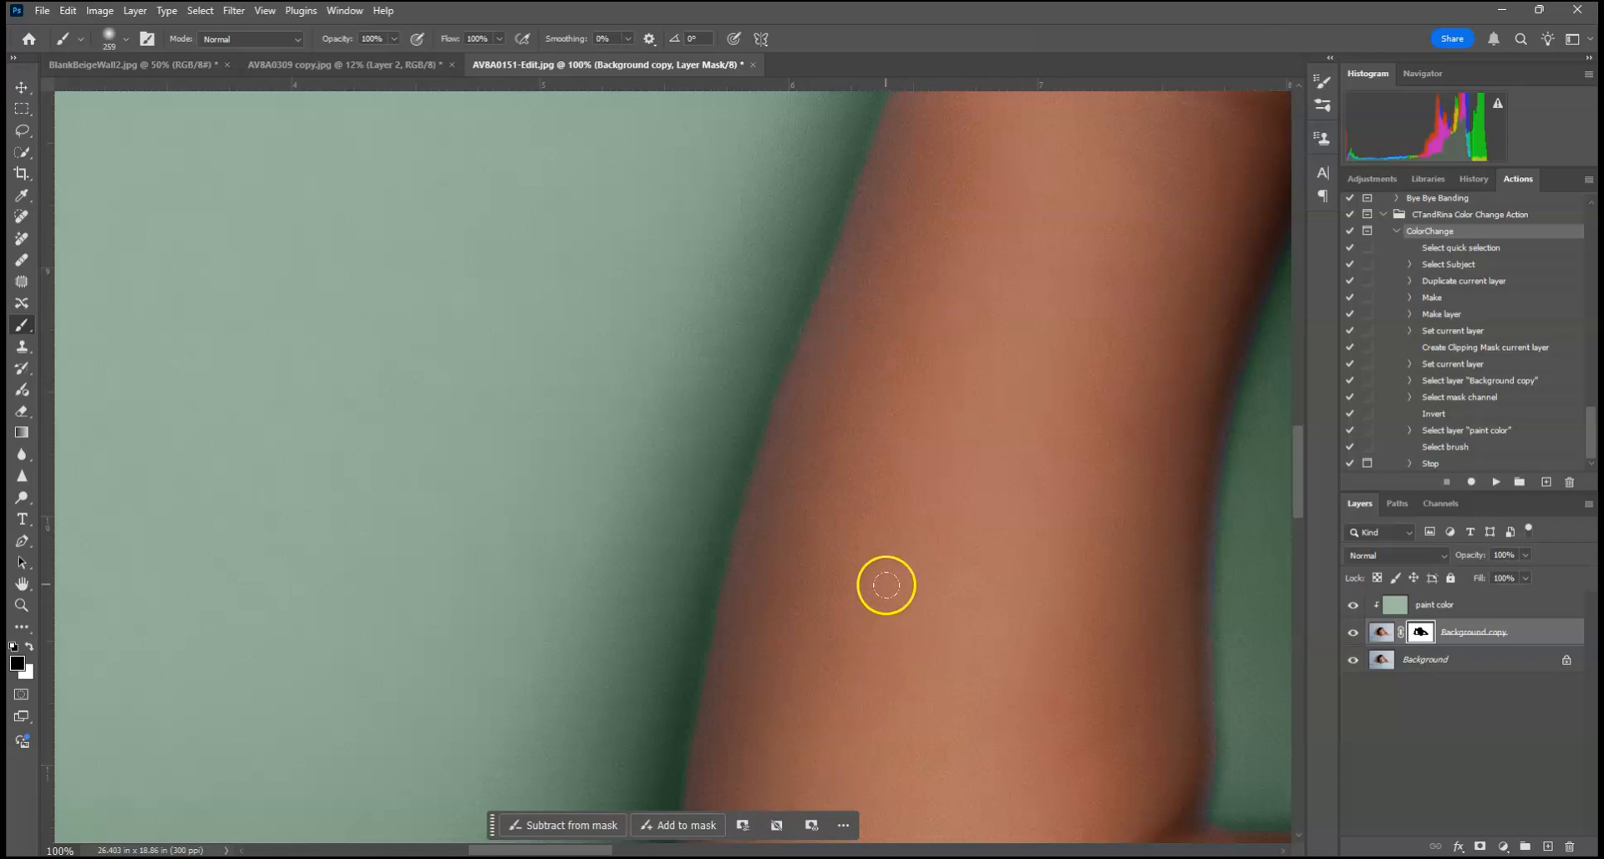
Step: Reduce the brush to 26 px and paint black on the mask along the outer edge of the forearm
left_click_drag(885, 585, 921, 421)
mouse_move(996, 317)
left_mouse_down()
mouse_move(891, 528)
mouse_move(863, 448)
left_mouse_up()
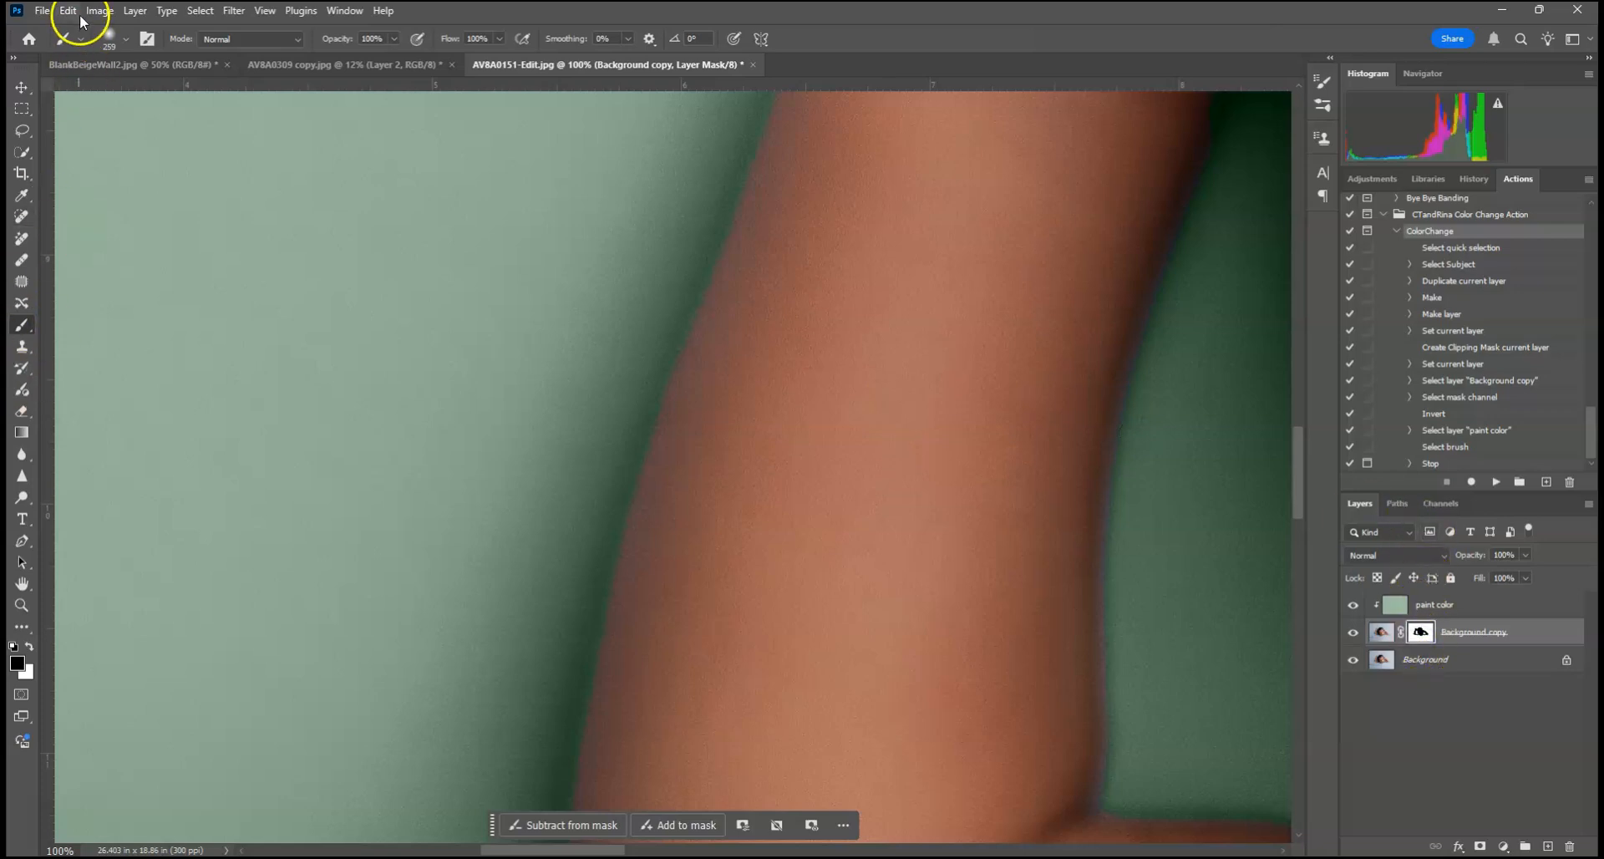
left_click(109, 38)
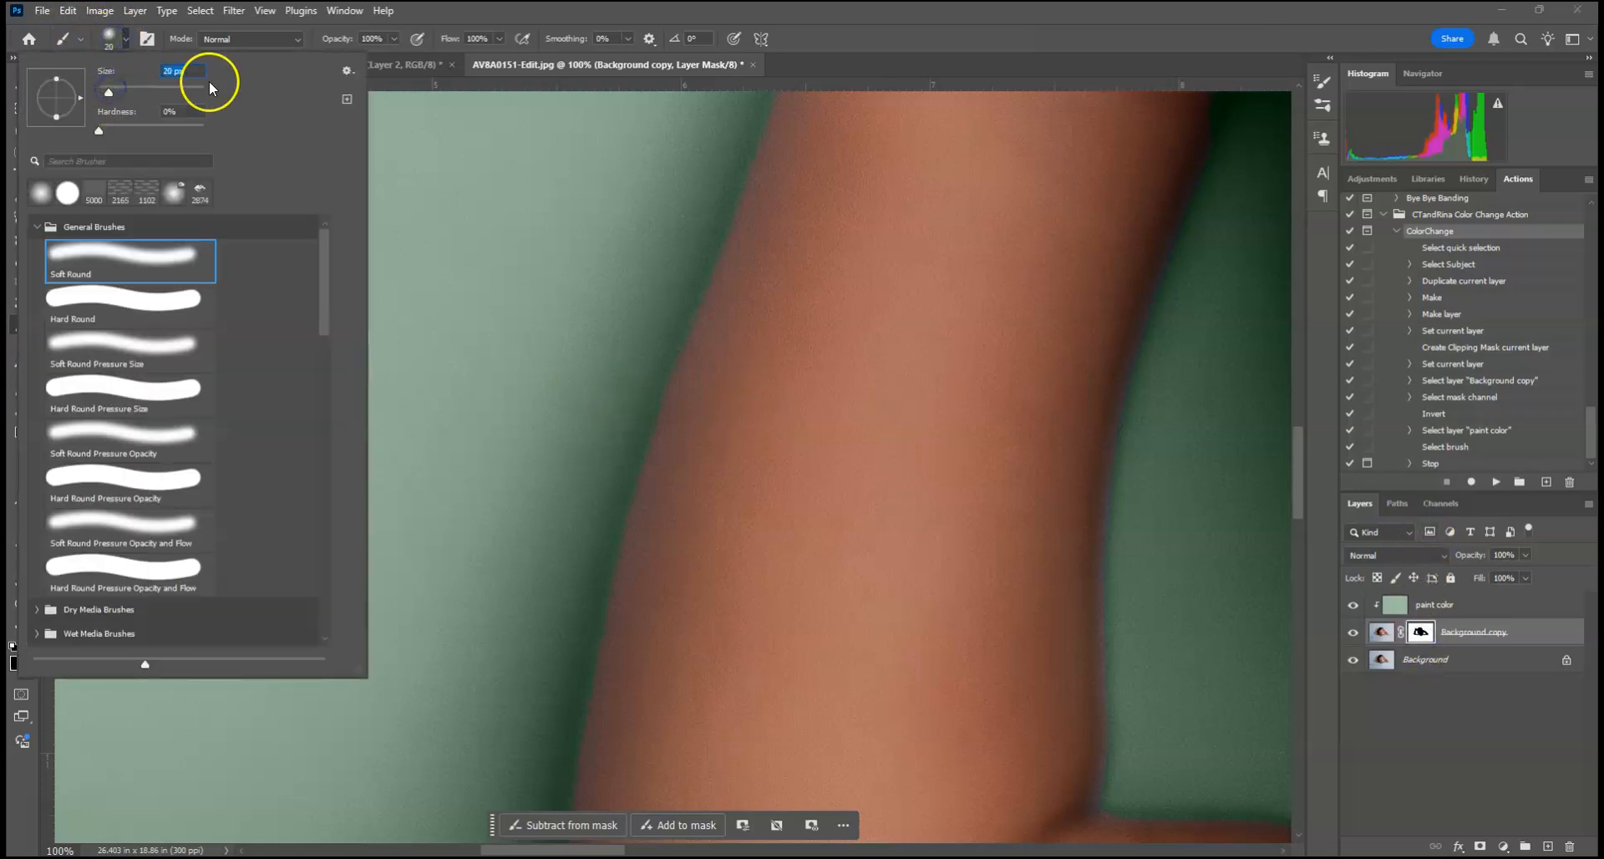
left_click(681, 382)
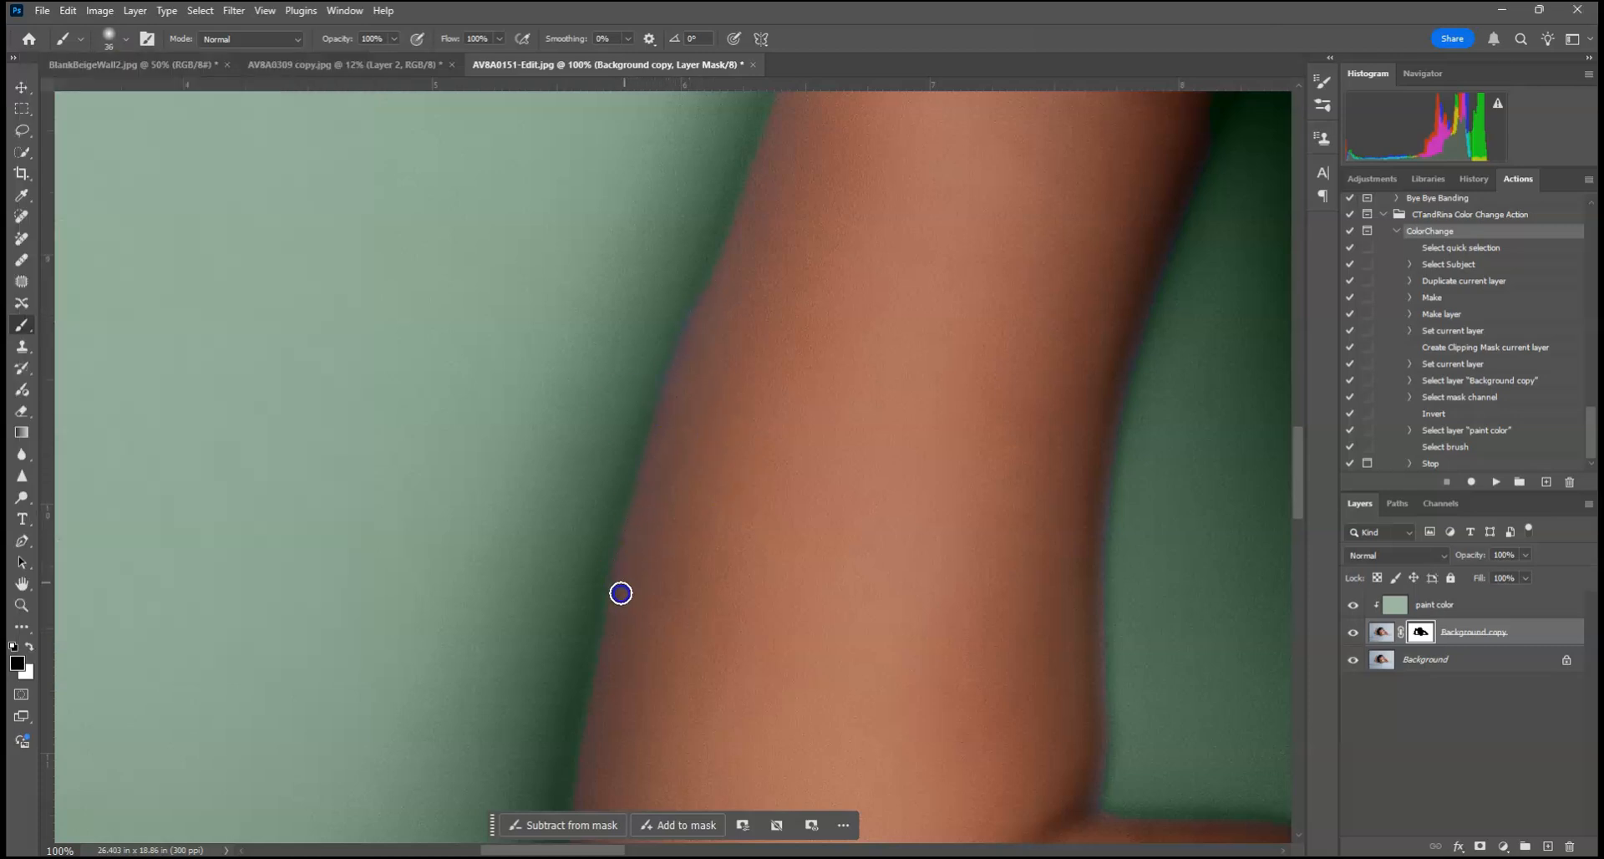
Step: Add a new layer above the paint color layer and set its blend mode to Color
left_click(1515, 604)
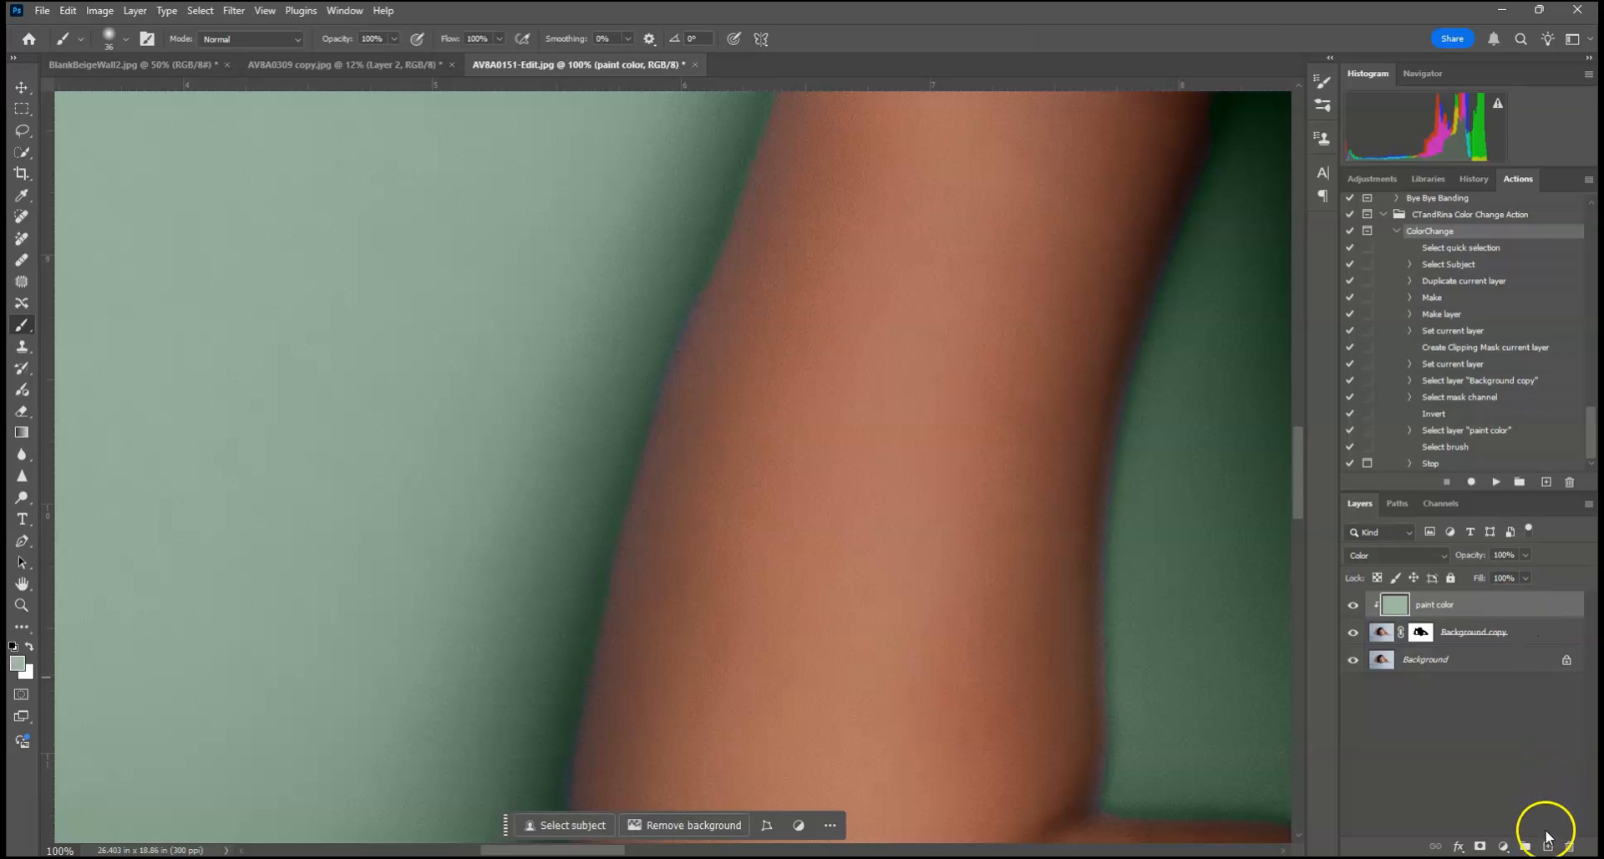
left_click(1547, 846)
left_click(1412, 555)
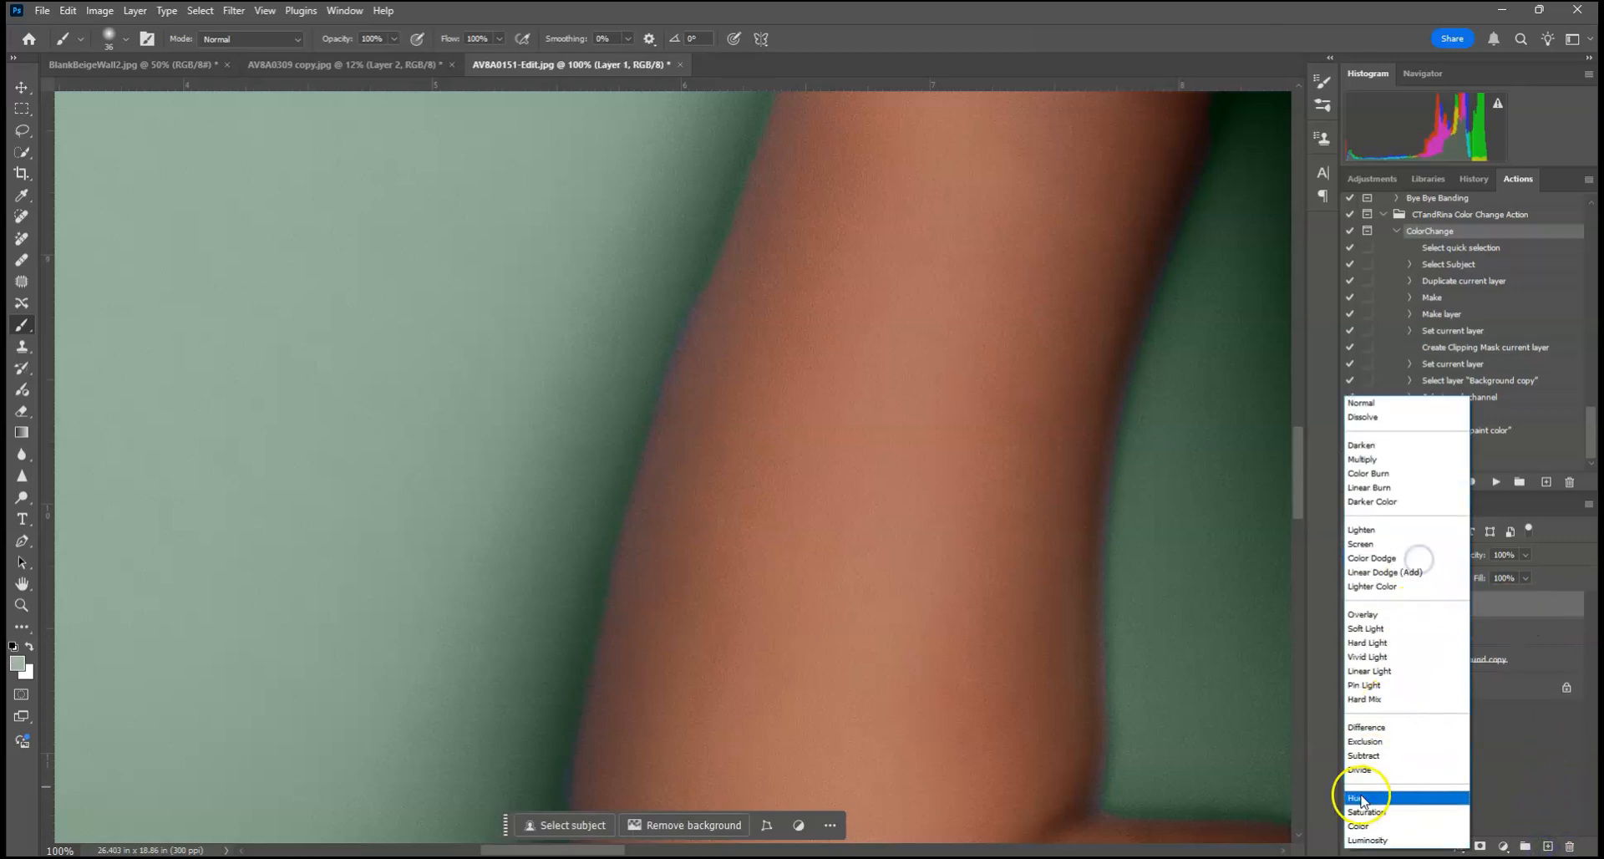
left_click(1357, 825)
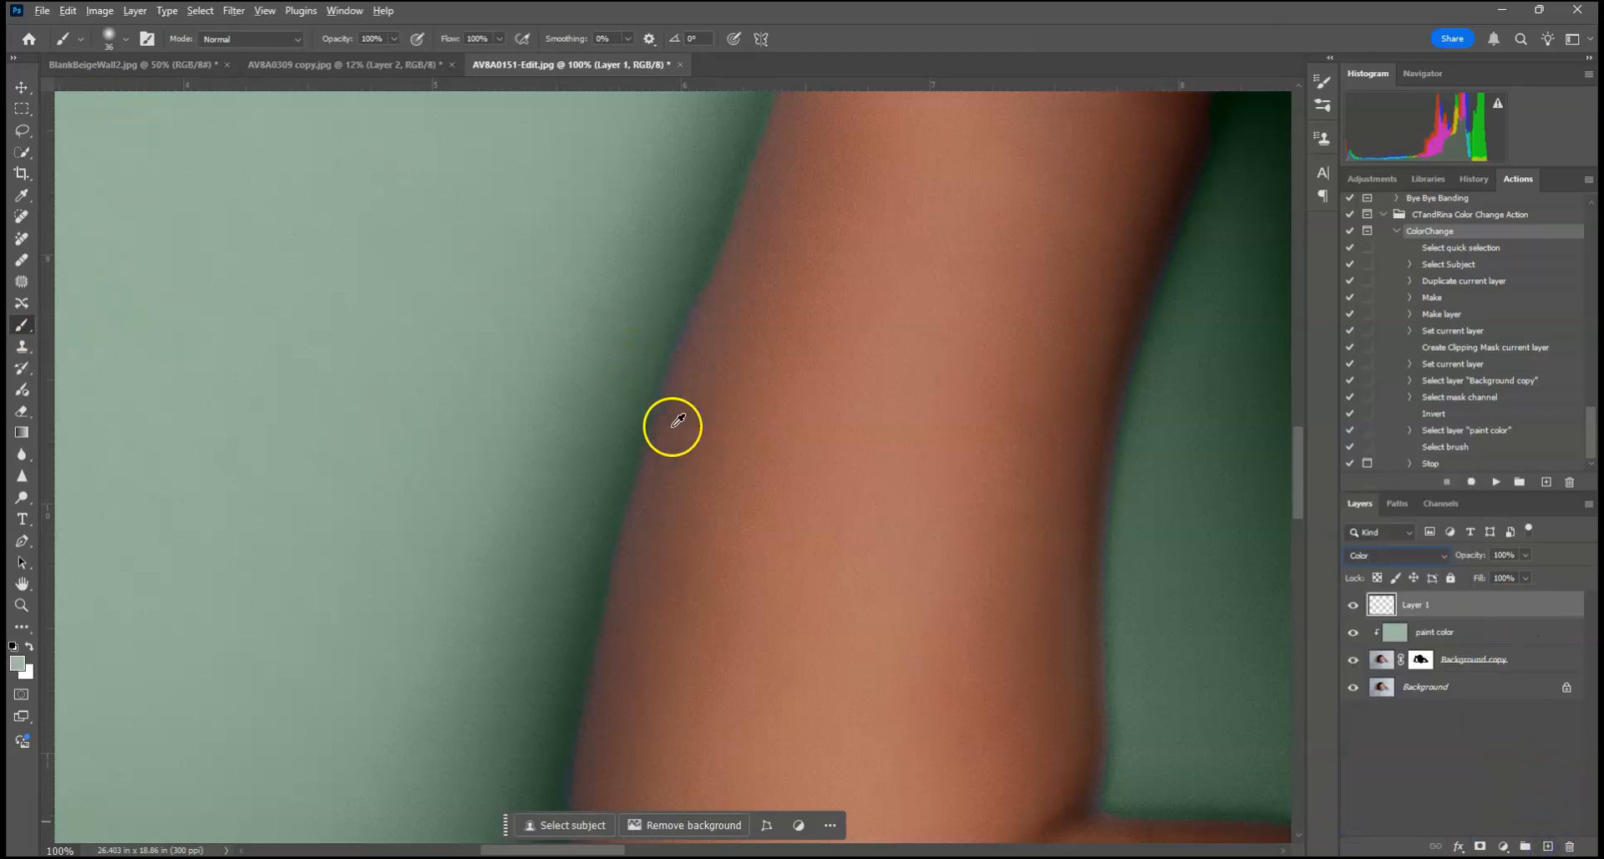
Step: Sample the arm's skin tone and paint it over the bluish outer edge of the forearm with a 95 px soft brush
left_click(754, 480, "alt")
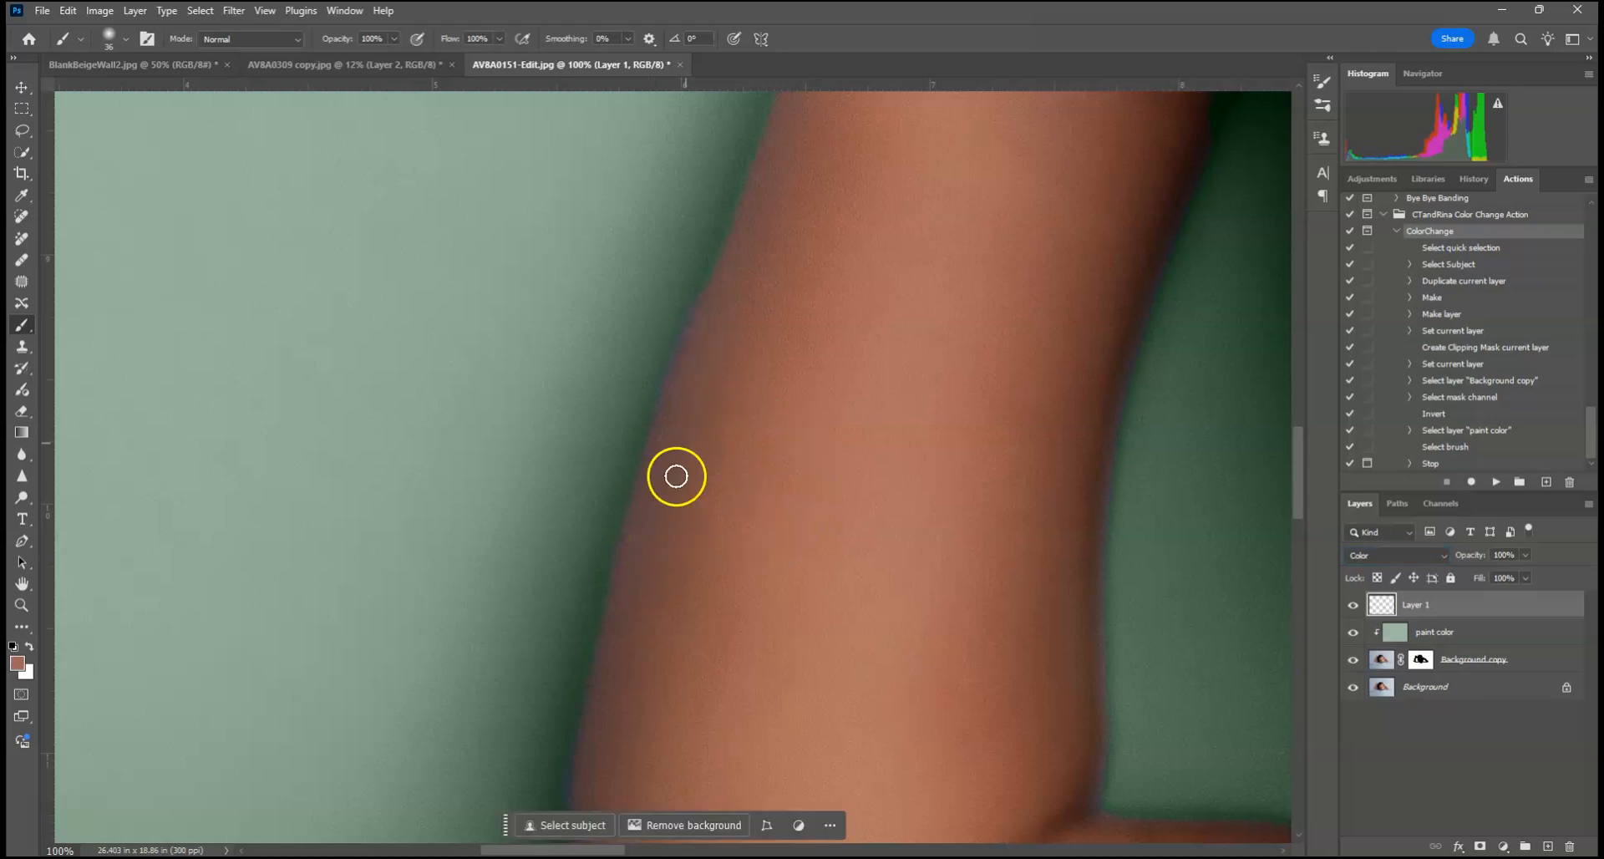
left_click(112, 40)
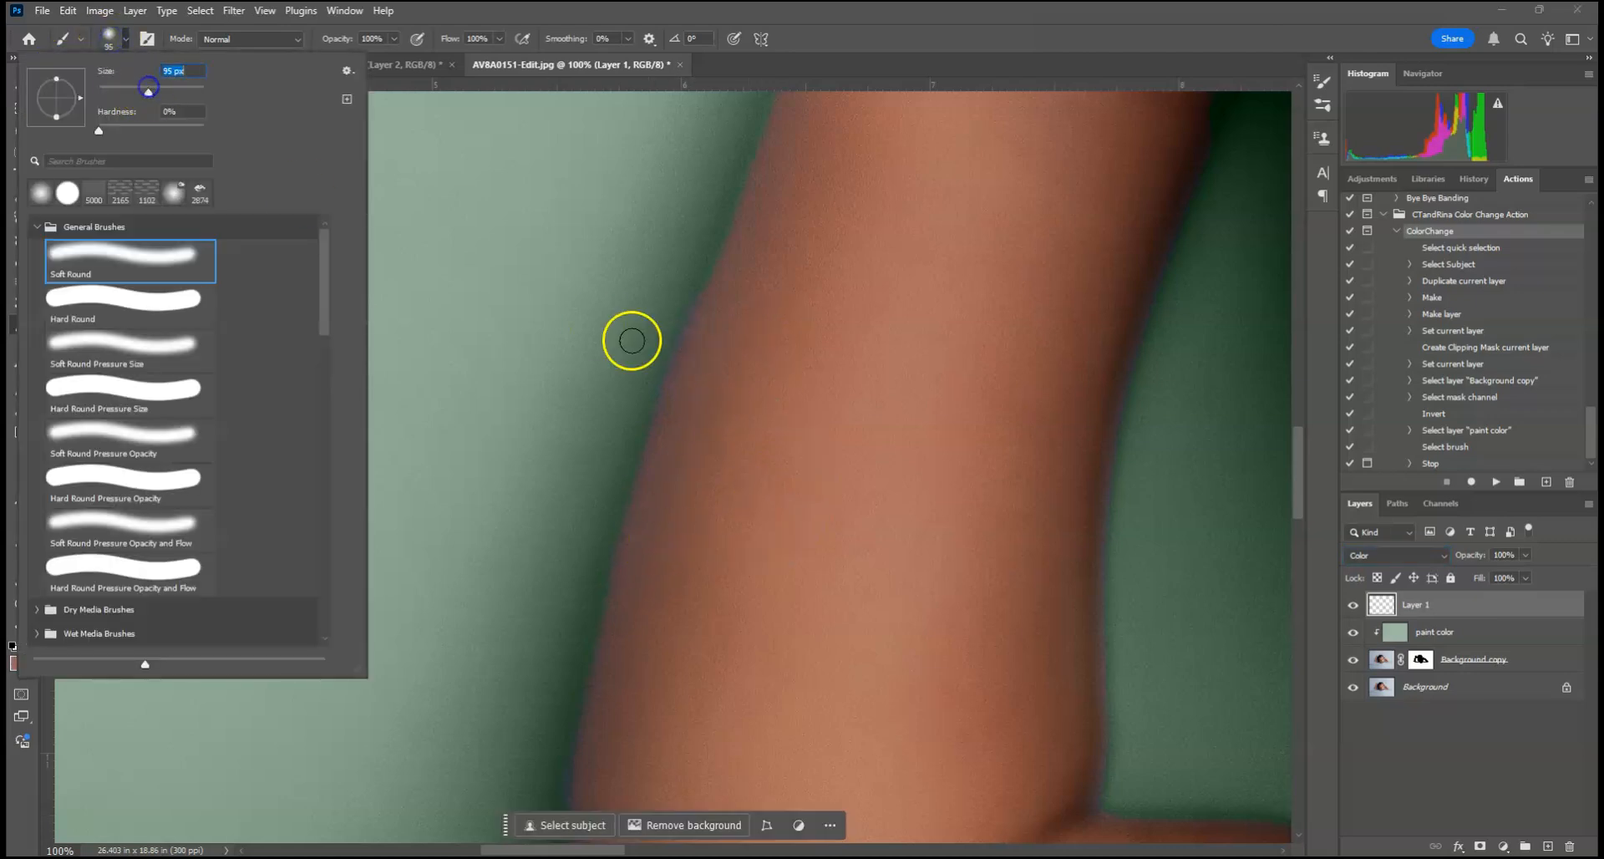
left_click_drag(698, 480, 664, 578)
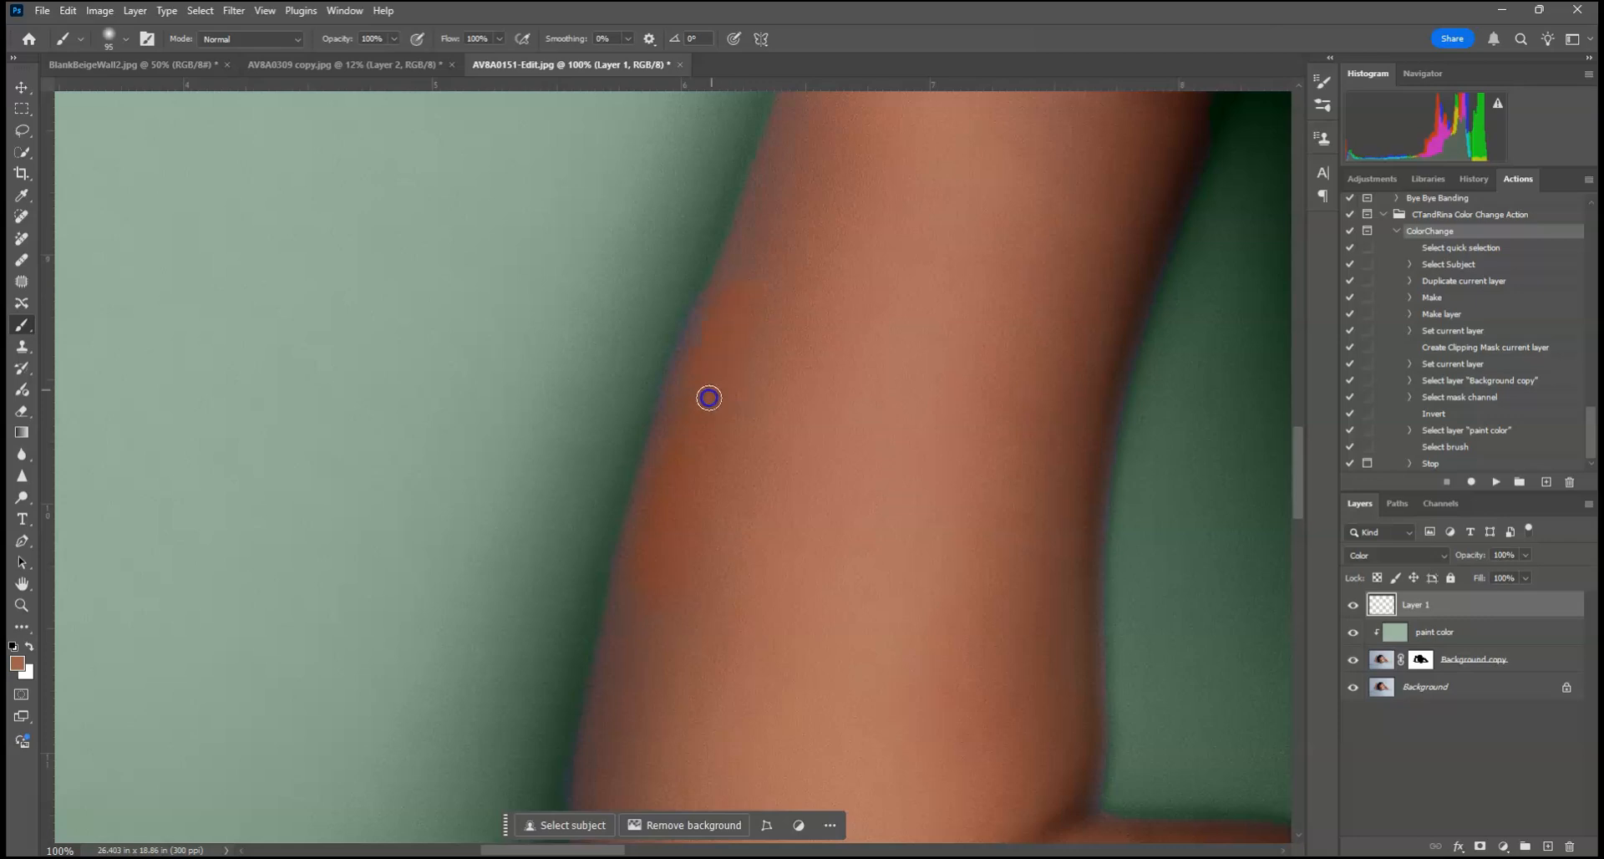
mouse_move(694, 440)
left_mouse_down()
mouse_move(653, 565)
mouse_move(620, 781)
left_mouse_up()
left_click_drag(660, 662, 617, 798)
left_click_drag(745, 301, 666, 554)
left_click_drag(805, 118, 704, 393)
Step: Lower the opacity of the skin-tone correction layer to 85%
left_click(1476, 609)
left_click(1524, 556)
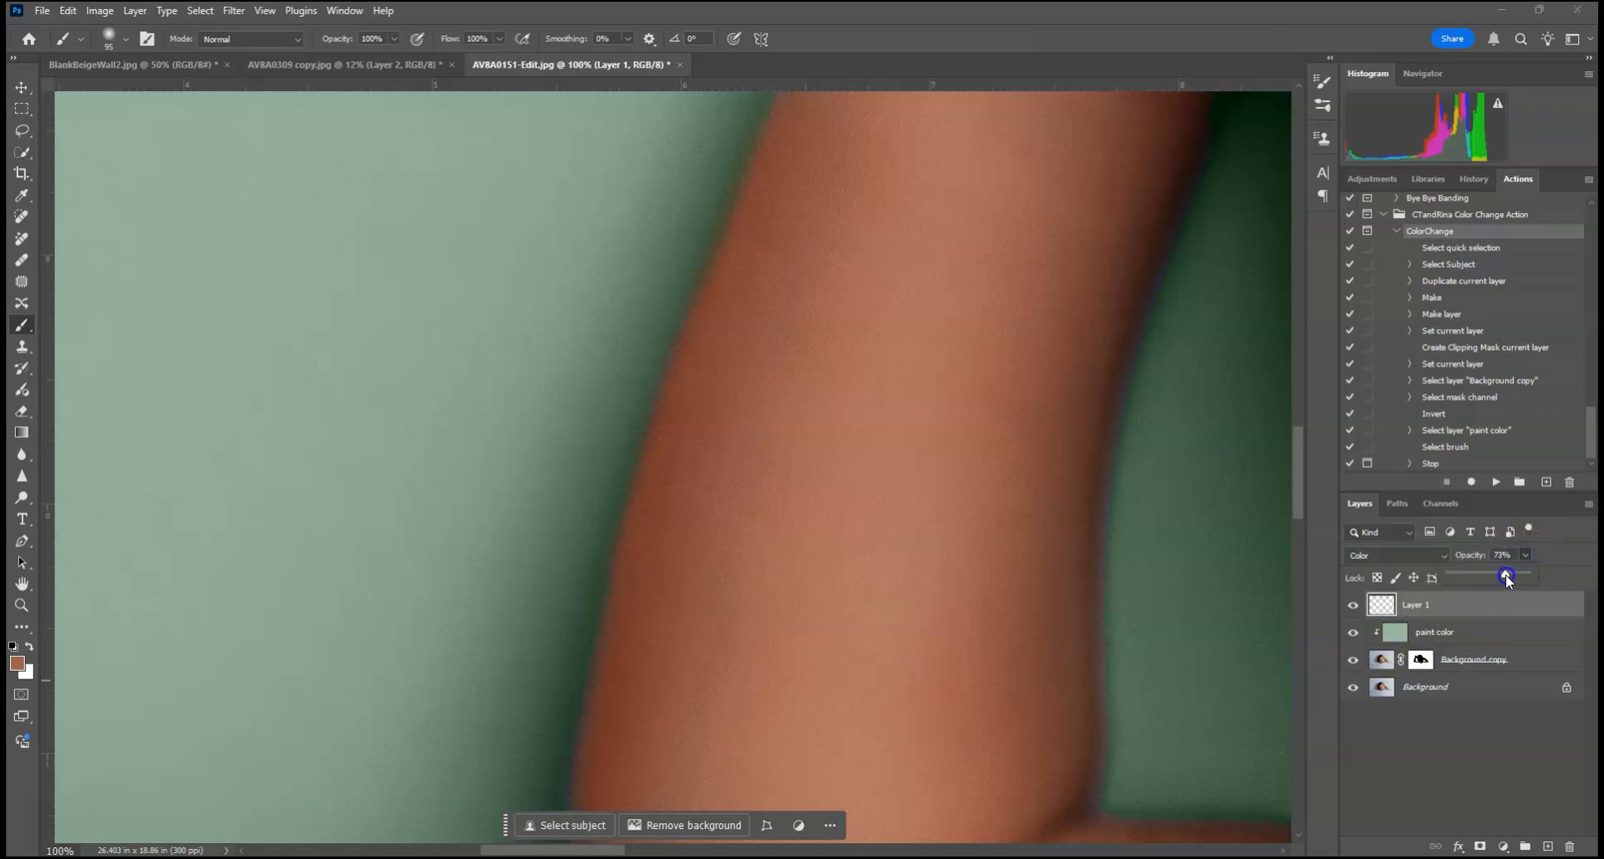
mouse_move(685, 577)
left_mouse_down()
mouse_move(766, 351)
mouse_move(685, 506)
mouse_move(685, 588)
left_mouse_up()
Step: Sample the hand's skin tone and paint it over the bluish fingertips and the outer edge of the raised hand
left_click_drag(960, 282, 825, 684)
left_click(937, 434)
mouse_move(938, 434)
left_mouse_down()
mouse_move(922, 511)
mouse_move(924, 465)
left_mouse_up()
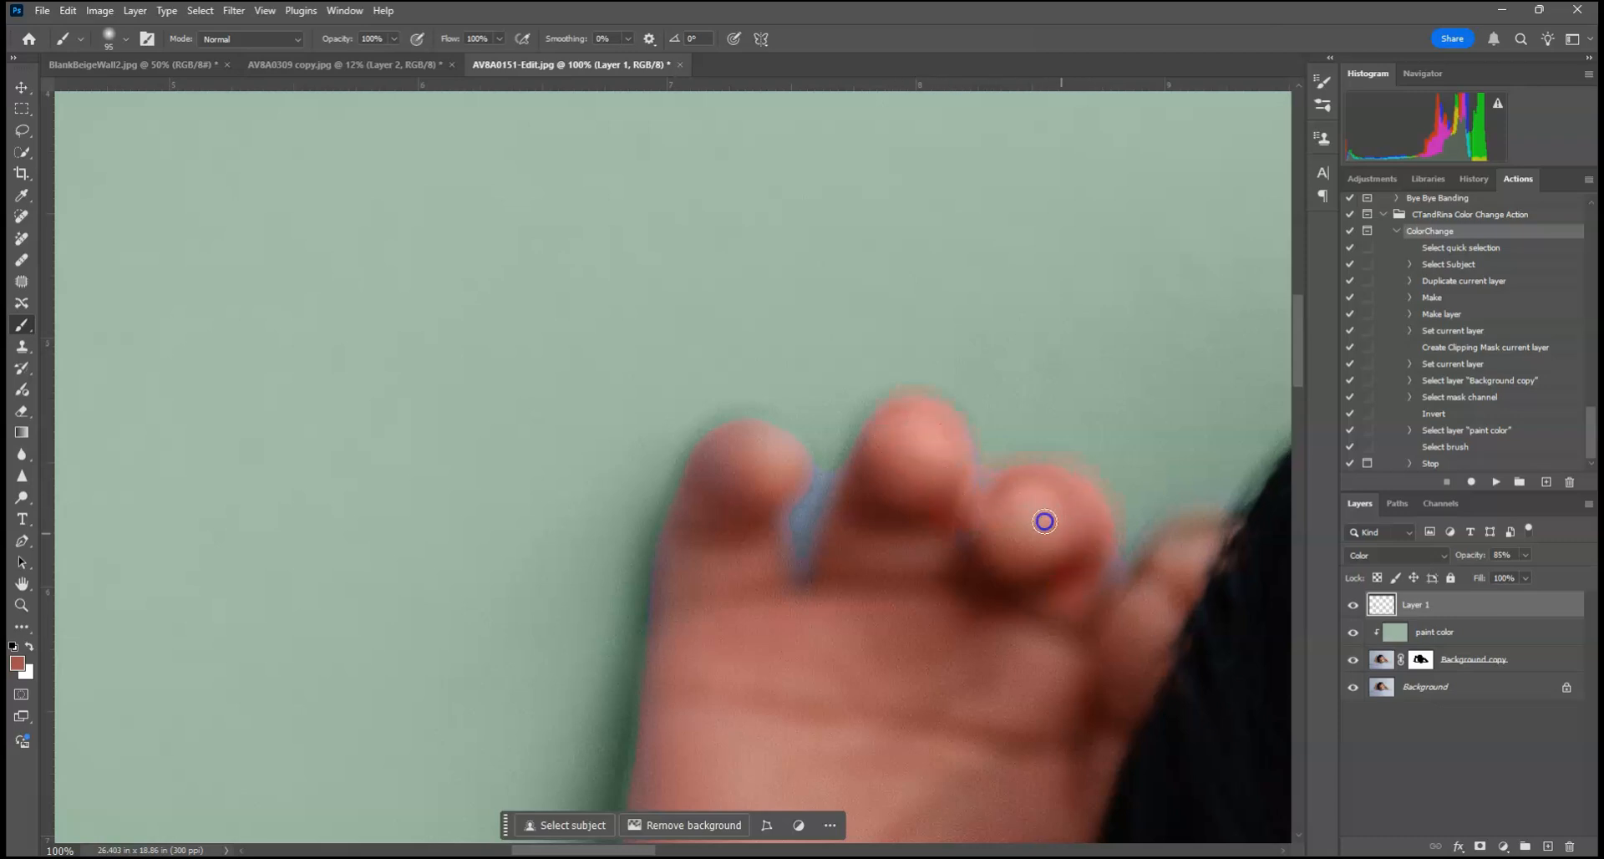
mouse_move(1192, 533)
left_mouse_down()
mouse_move(1132, 599)
mouse_move(980, 554)
mouse_move(863, 557)
left_mouse_up()
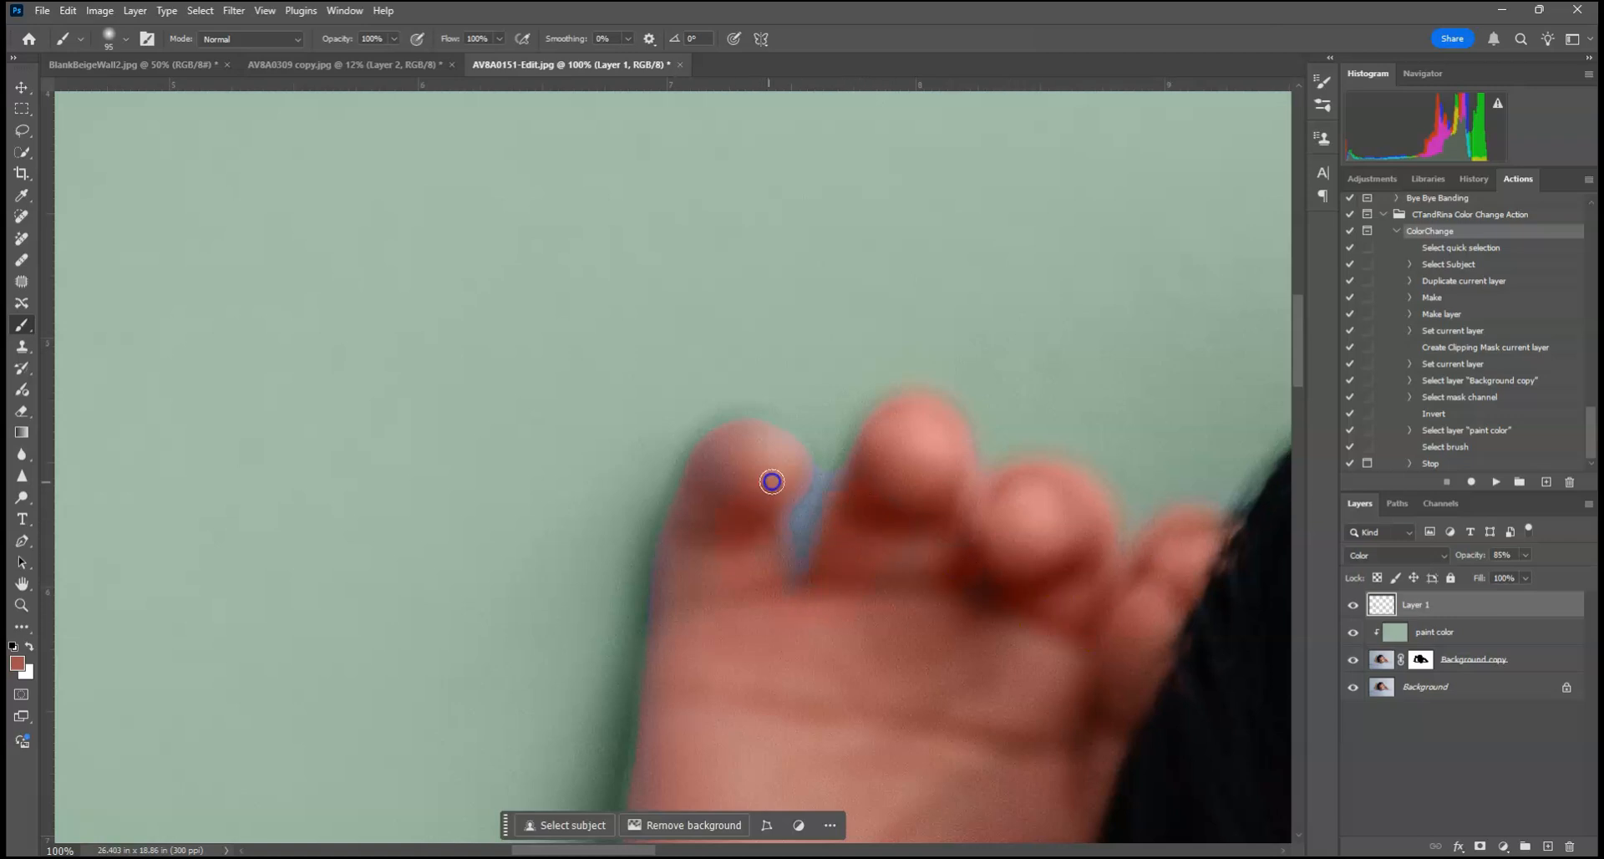
left_click_drag(692, 547, 669, 671)
left_click_drag(724, 468, 737, 574)
Step: Paint sampled backdrop green over the blue gap between the first two fingers, and touch up the adjoining finger edge with sampled skin tone
left_click(817, 382, "alt")
mouse_move(821, 464)
left_mouse_down()
mouse_move(806, 533)
mouse_move(835, 455)
left_mouse_up()
left_click(755, 566, "alt")
left_click_drag(776, 515, 777, 469)
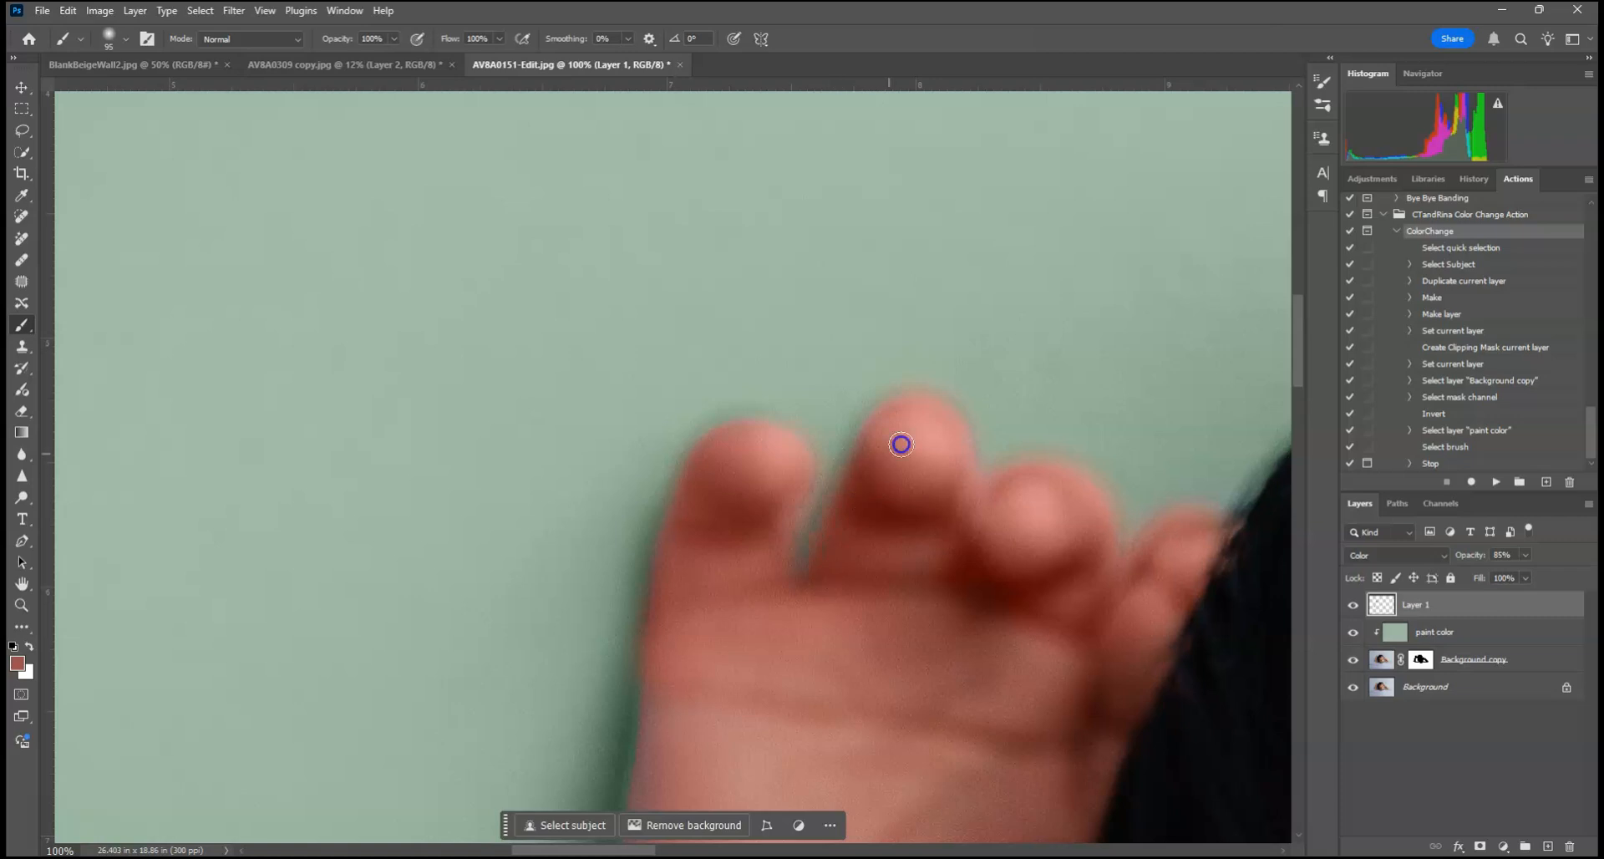
Step: Sample the natural brown hair color and paint it over the bluish hair along the top of the baby's head
left_click_drag(901, 444, 566, 365)
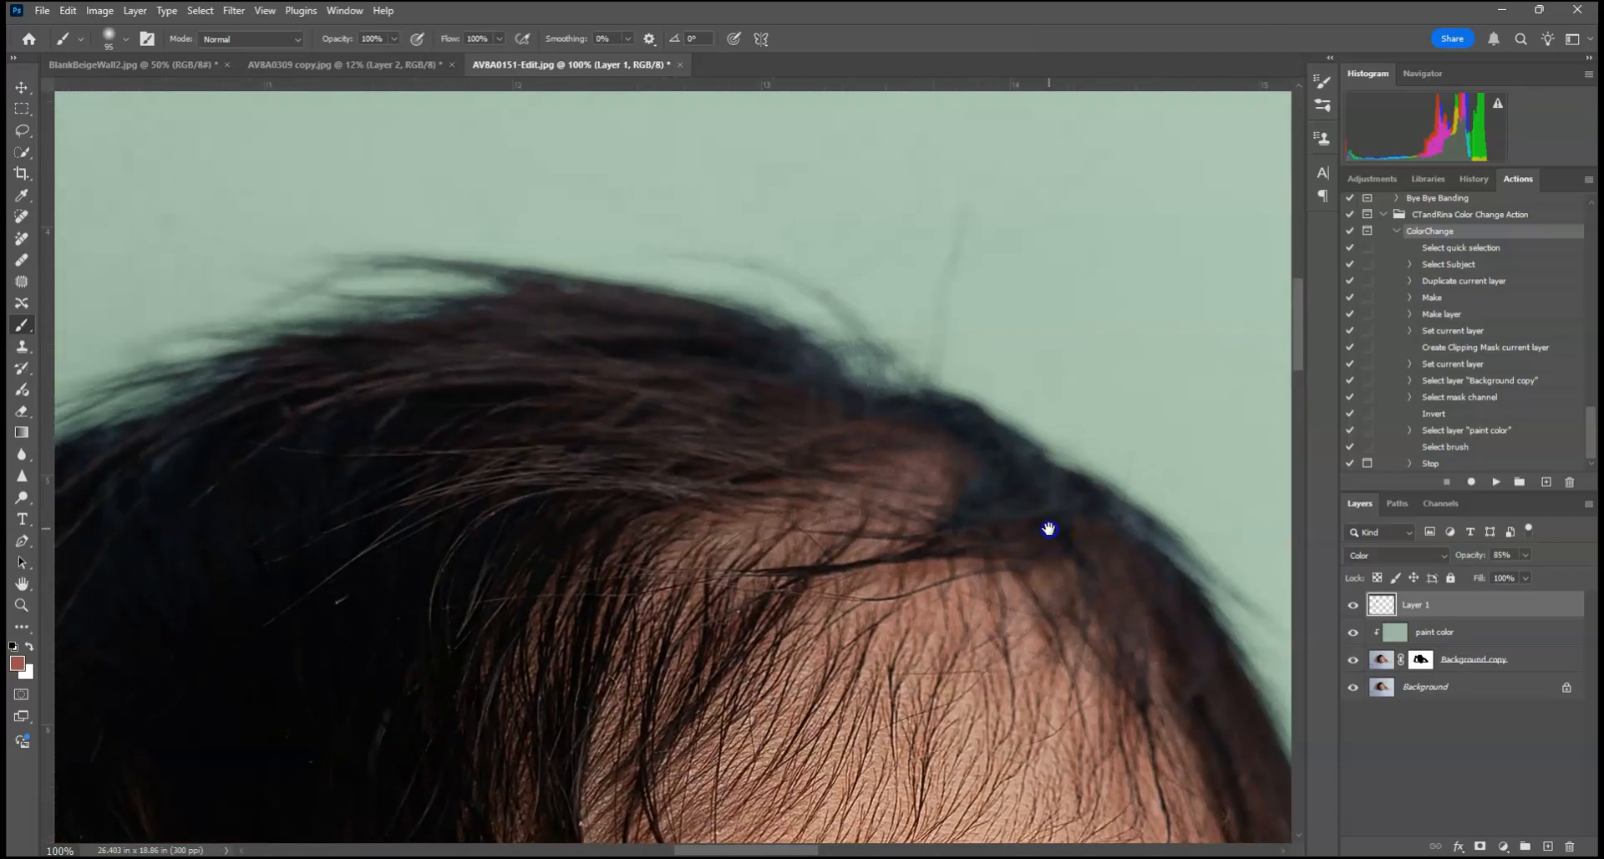
left_click(751, 385, "alt")
left_click(1001, 454, "alt")
mouse_move(818, 387)
left_mouse_down()
mouse_move(608, 375)
mouse_move(868, 367)
mouse_move(854, 386)
mouse_move(787, 377)
left_mouse_up()
left_click(554, 354, "alt")
left_click(669, 357, "alt")
left_click(673, 353, "alt")
Step: Recolor the patch at the hairline and the bluish hair beside it with tones sampled nearby
mouse_move(939, 464)
left_mouse_down()
mouse_move(974, 442)
mouse_move(897, 471)
mouse_move(941, 498)
left_mouse_up()
left_click(904, 504, "alt")
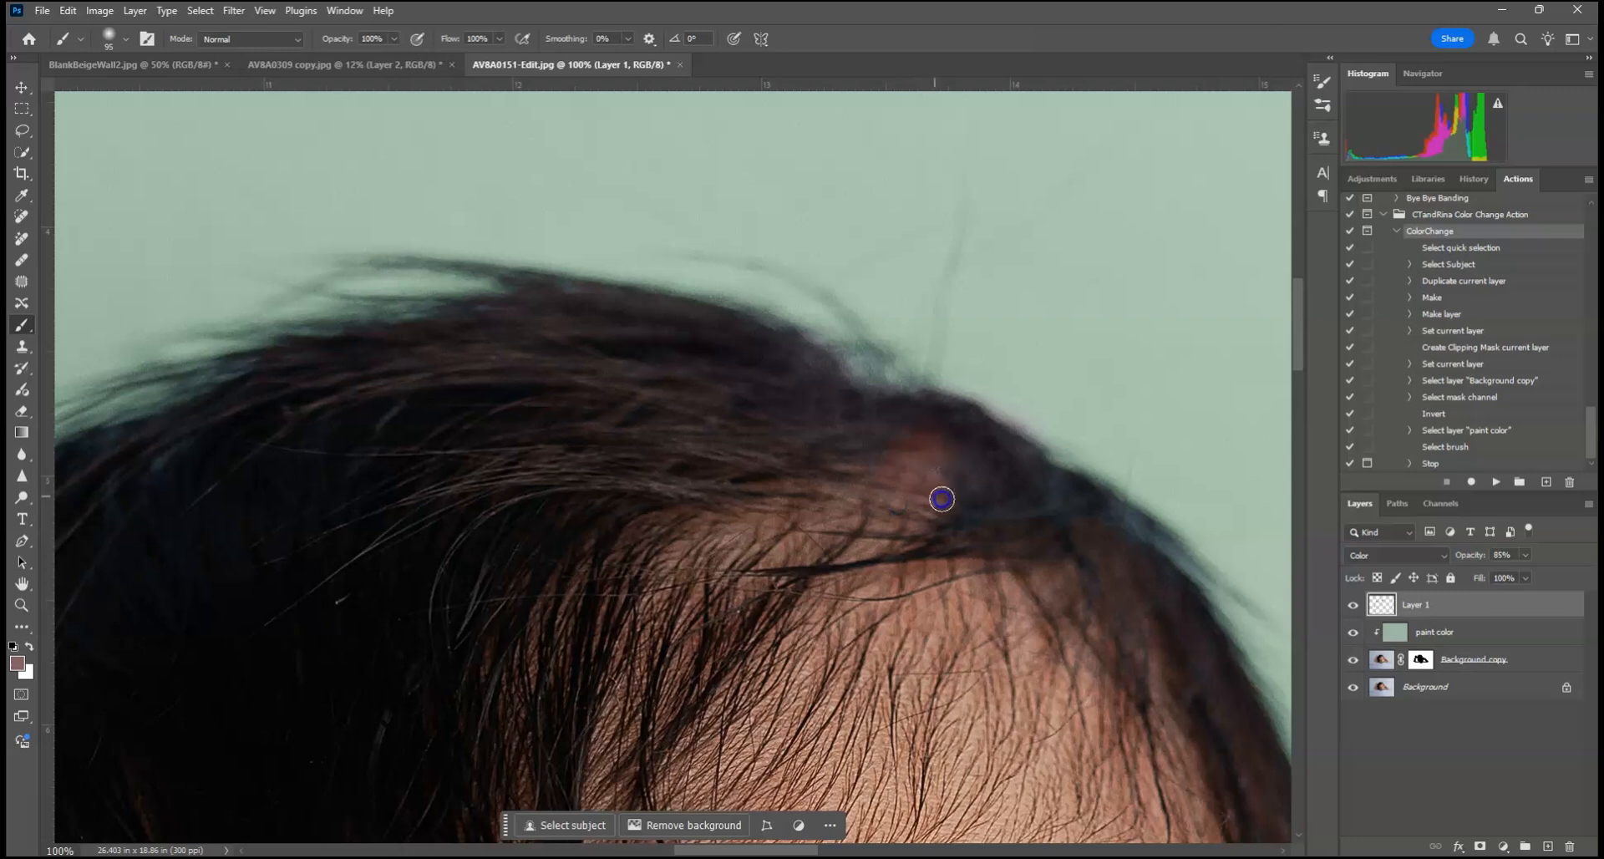
left_click_drag(1089, 518, 1128, 530)
left_click_drag(1165, 544, 1186, 584)
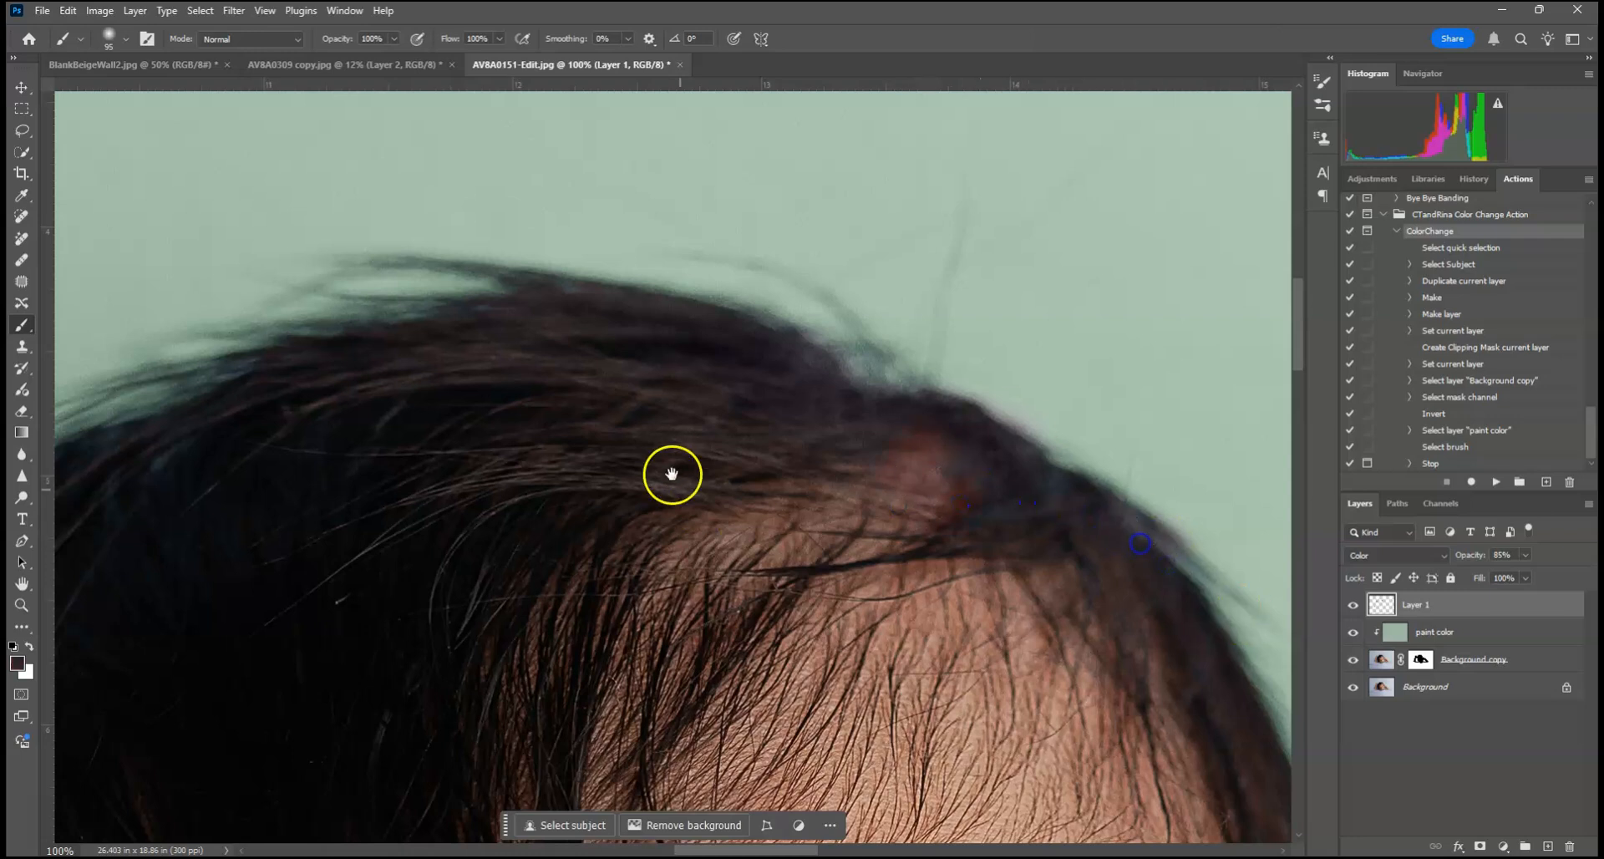
Step: Paint sampled dark hair color over the bluish hair near the raised hand and on the opposite side of the head
left_click_drag(663, 453, 1169, 478)
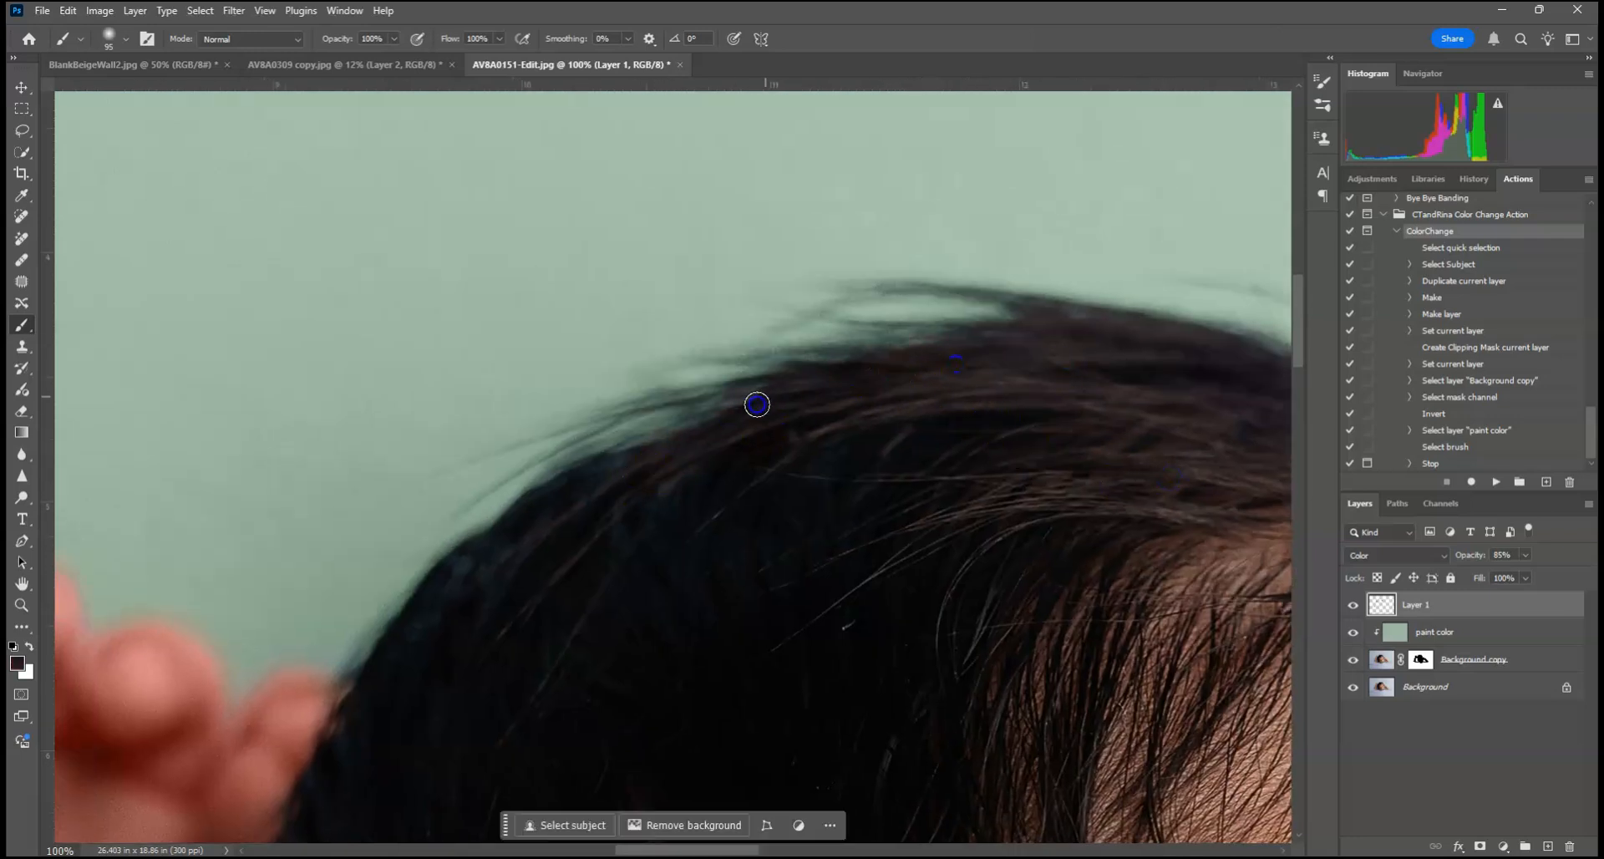
left_click_drag(983, 492, 271, 250)
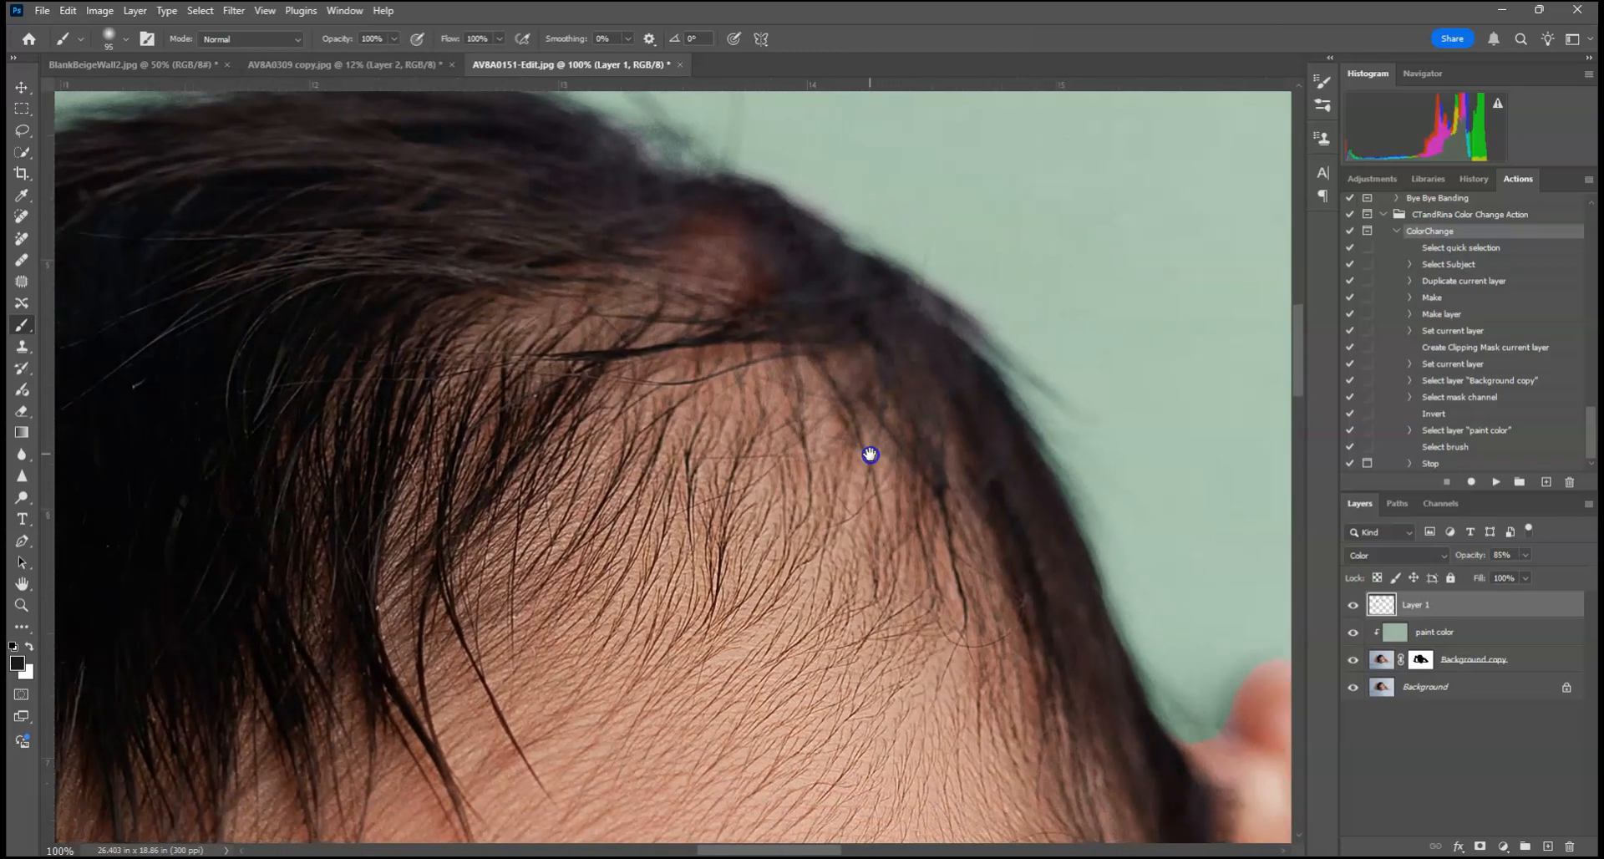
left_click_drag(1040, 451, 1019, 323)
left_click(827, 322, "alt")
left_click(891, 345)
left_click(932, 376)
left_click(1065, 561, "alt")
Step: Sample the skin tone by the ear, touch up the edge of the other raised arm, and display the whole image
mouse_move(1121, 690)
left_mouse_down()
mouse_move(728, 157)
mouse_move(513, 445)
left_mouse_up()
left_click(639, 351, "alt")
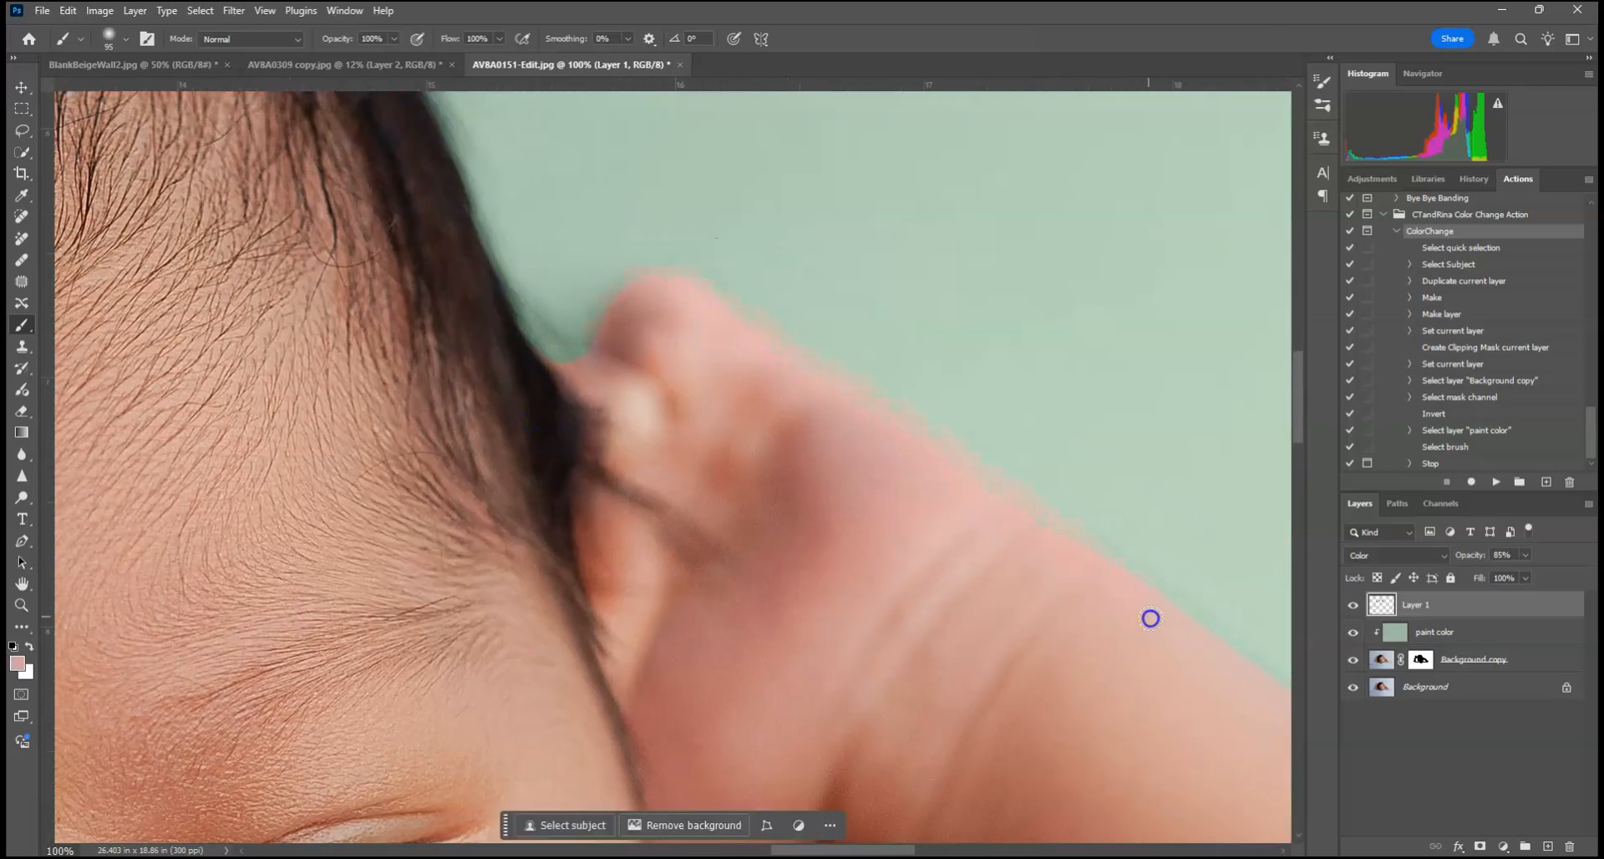
left_click_drag(1150, 615, 860, 268)
left_click(783, 210)
key("ctrl+0")
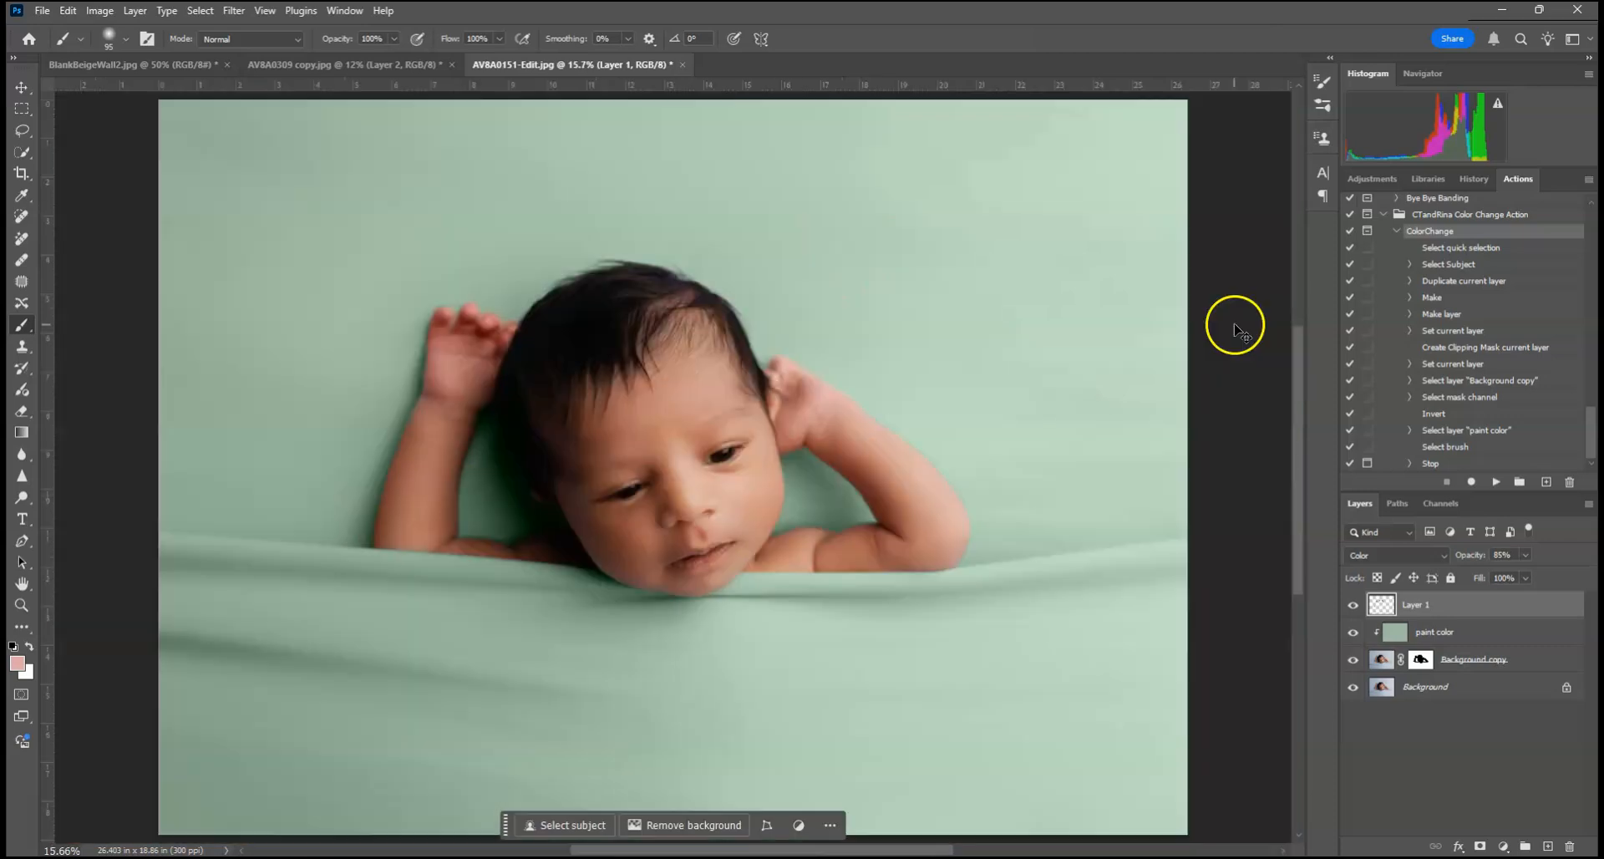